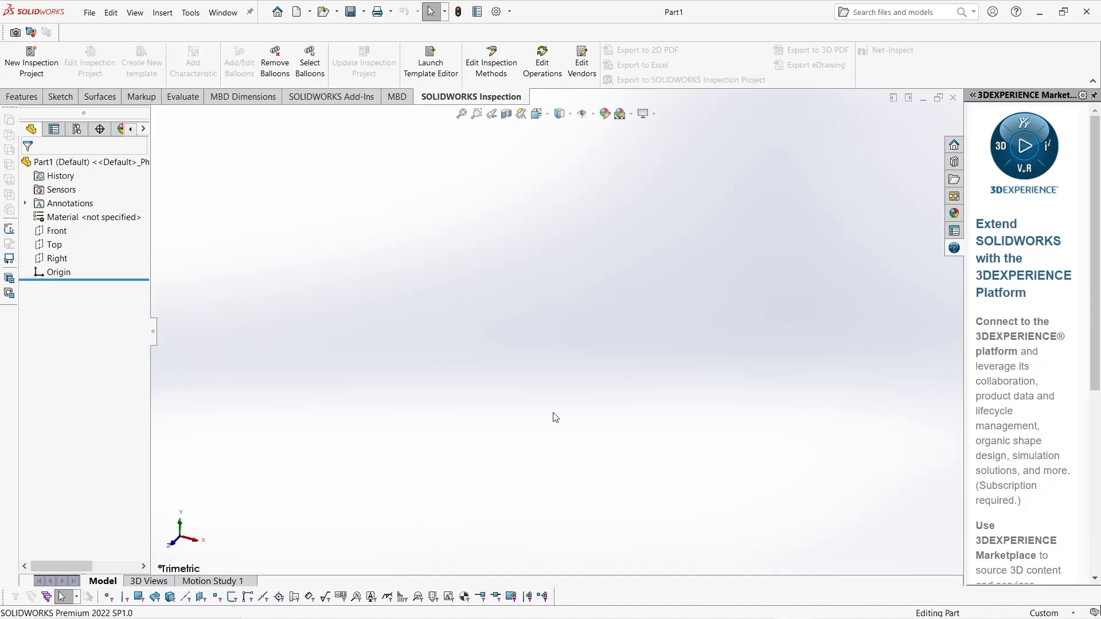
Open the assembly file Assem Mesin Bubut.SLDASM in Resolved mode
click(90, 13)
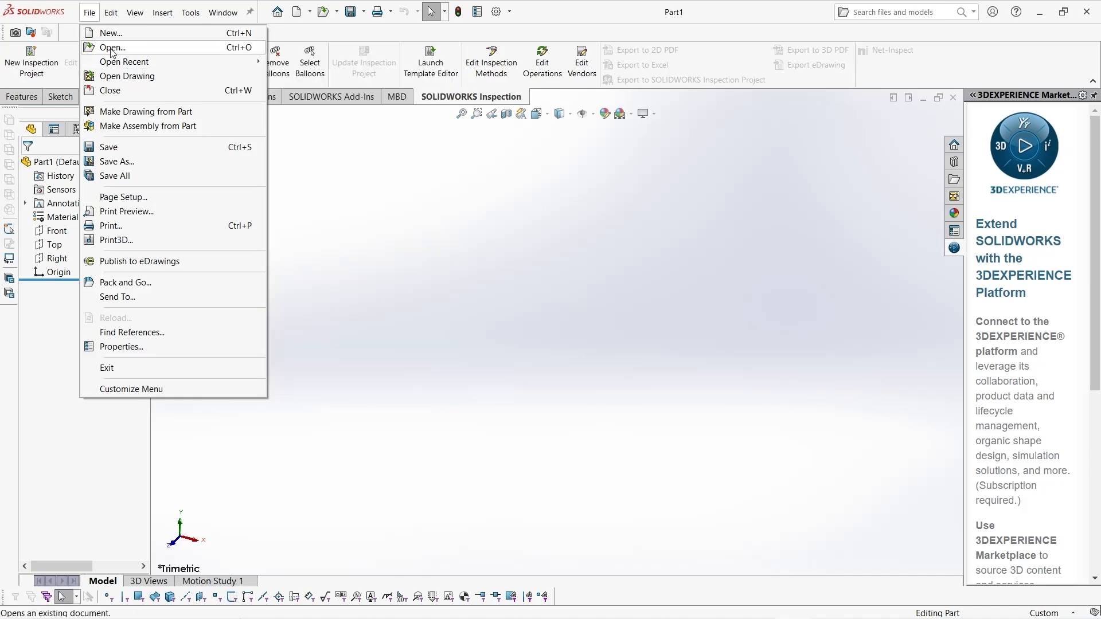
click(112, 49)
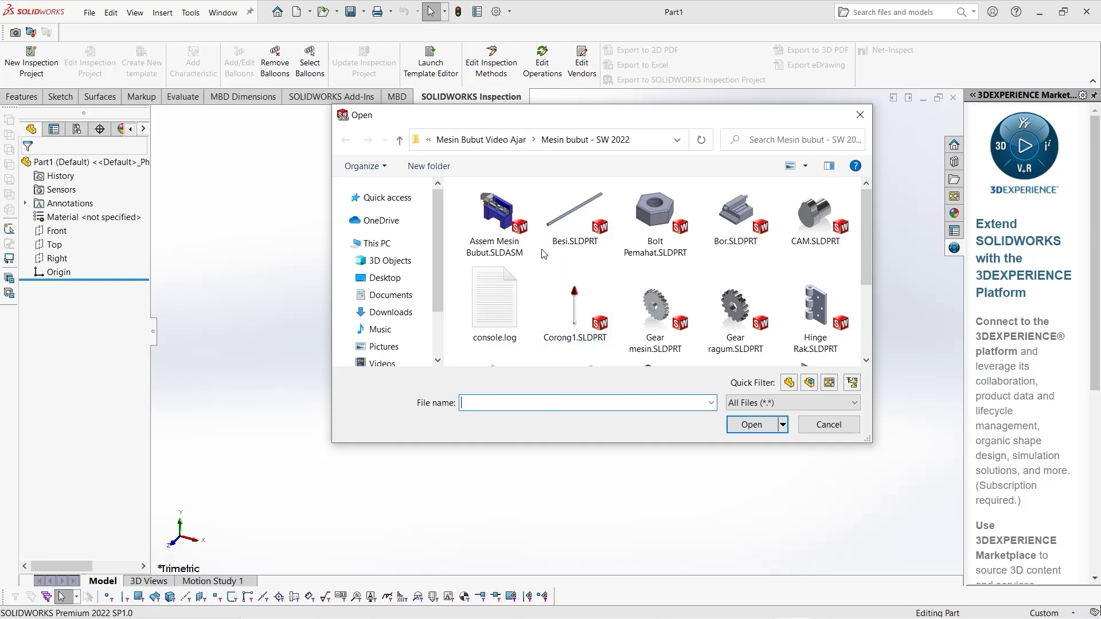
click(503, 247)
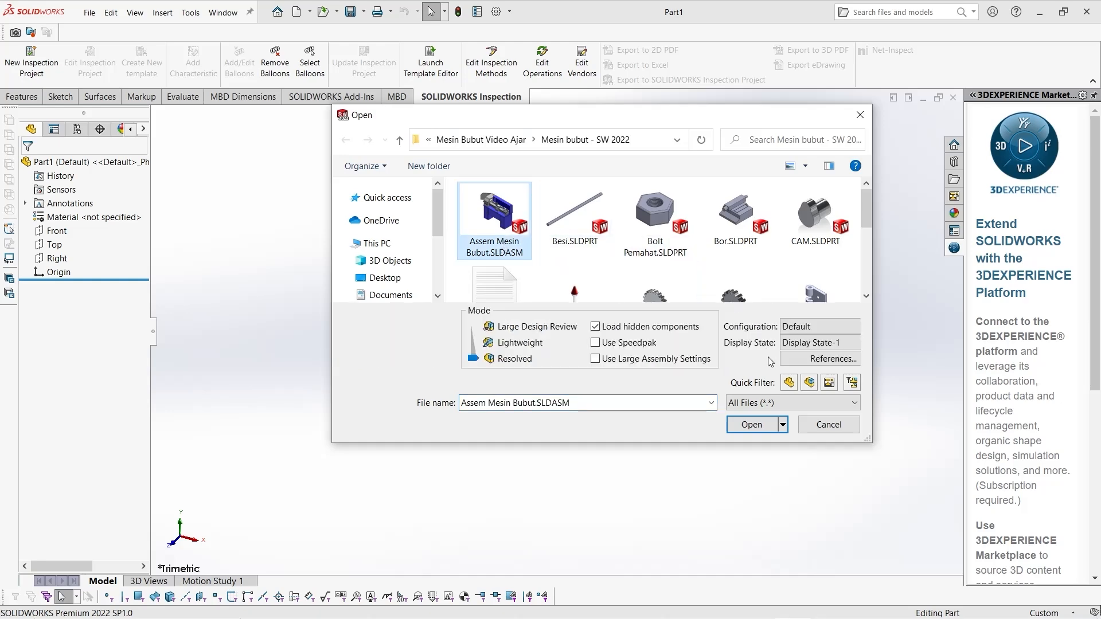
click(749, 425)
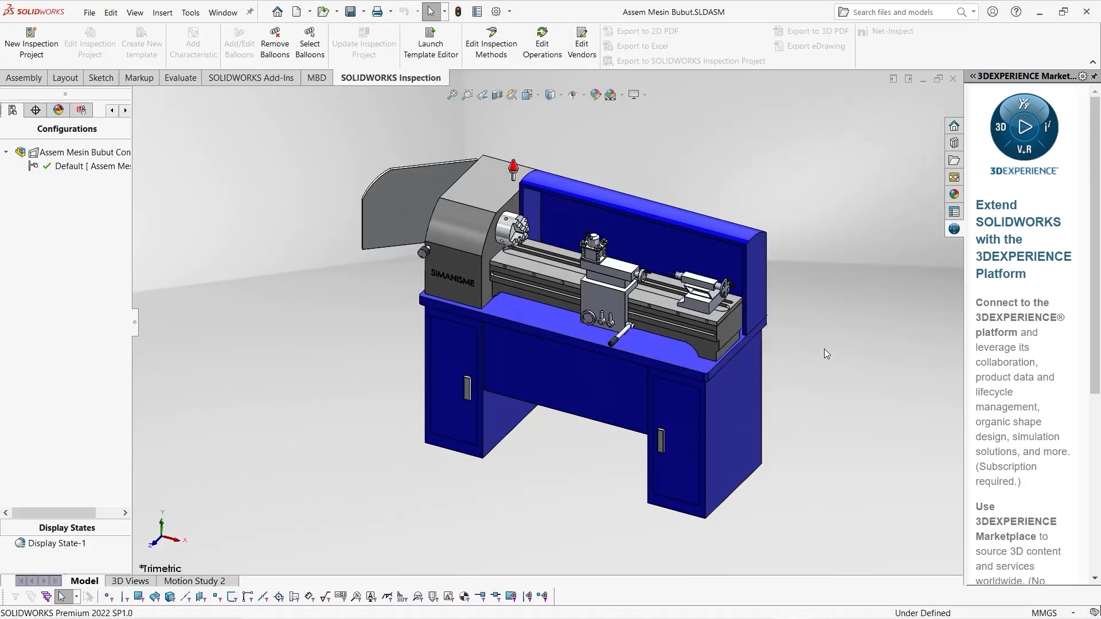
Start a new exploded view for the lathe assembly's Default configuration
scroll(824, 350, down, 2)
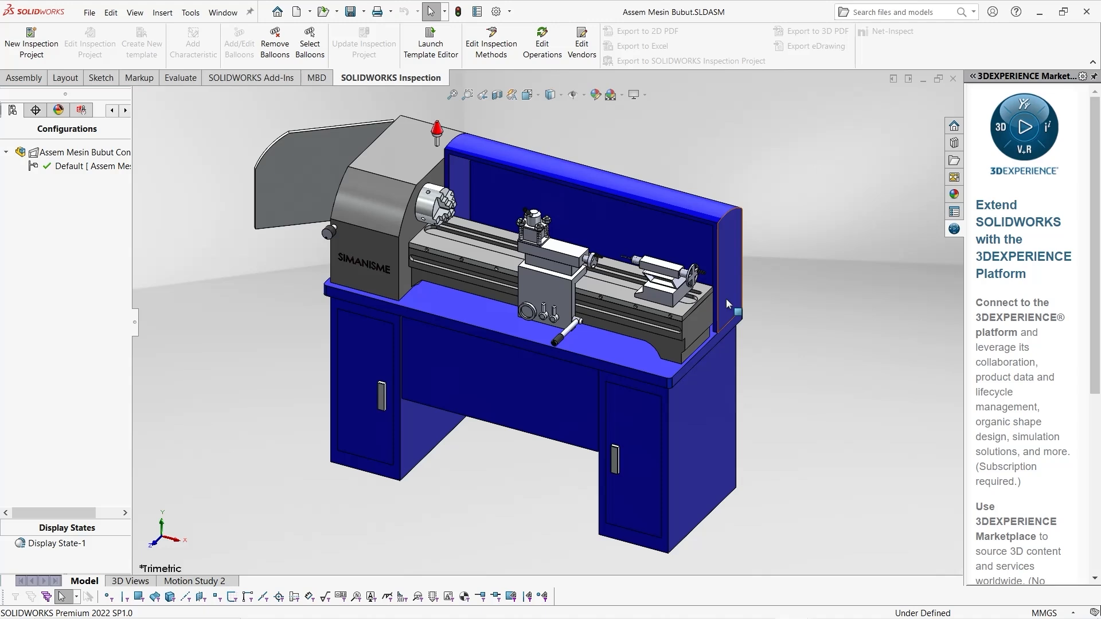
click(112, 110)
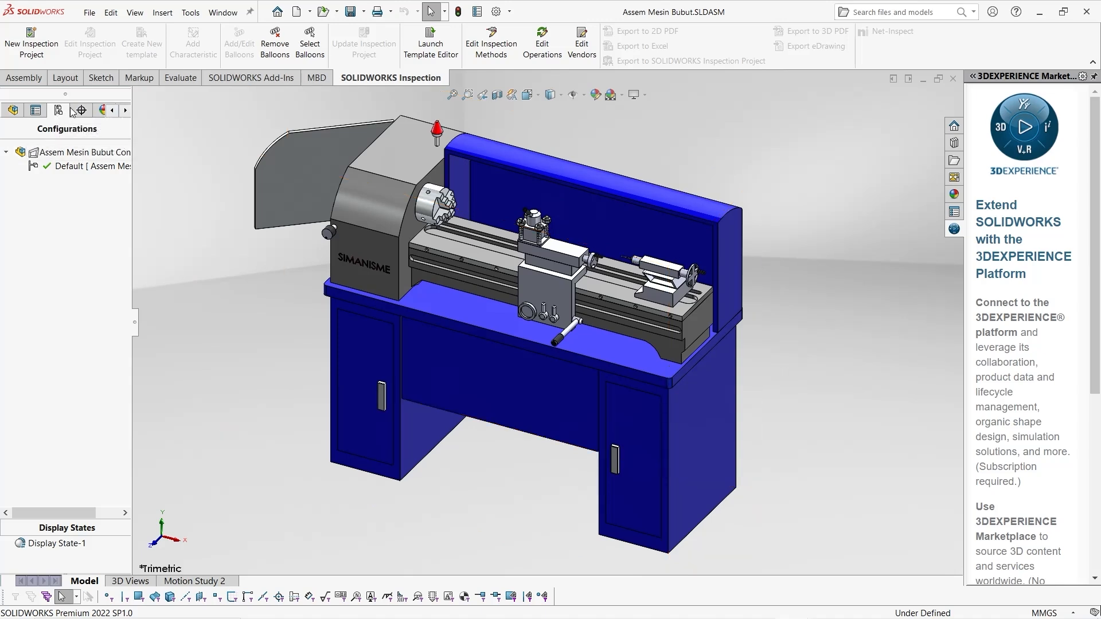
right_click(64, 170)
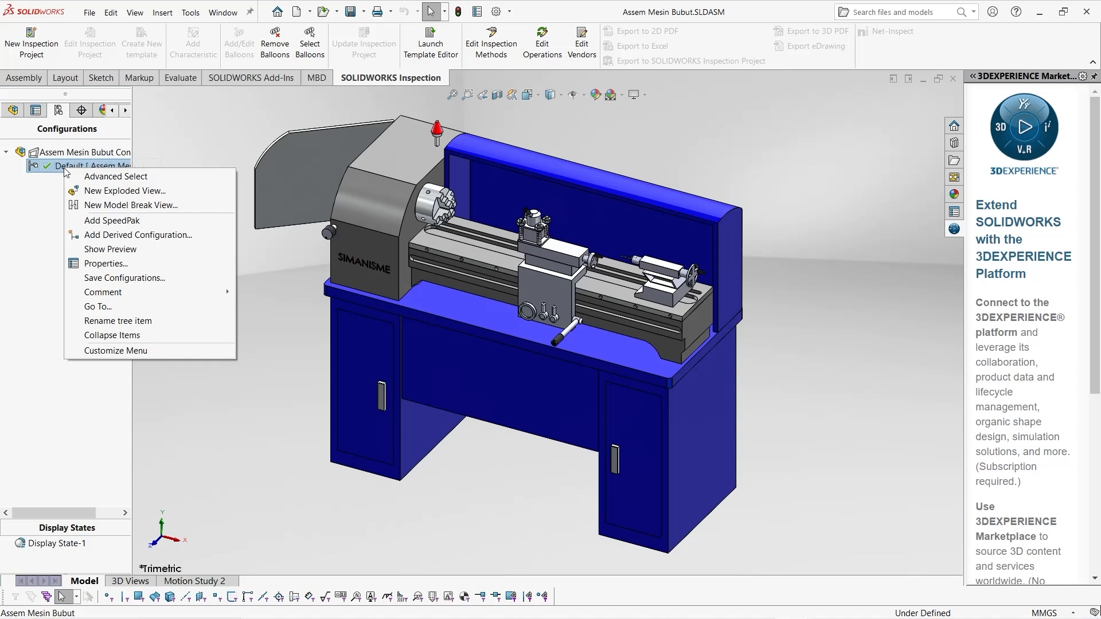
click(88, 194)
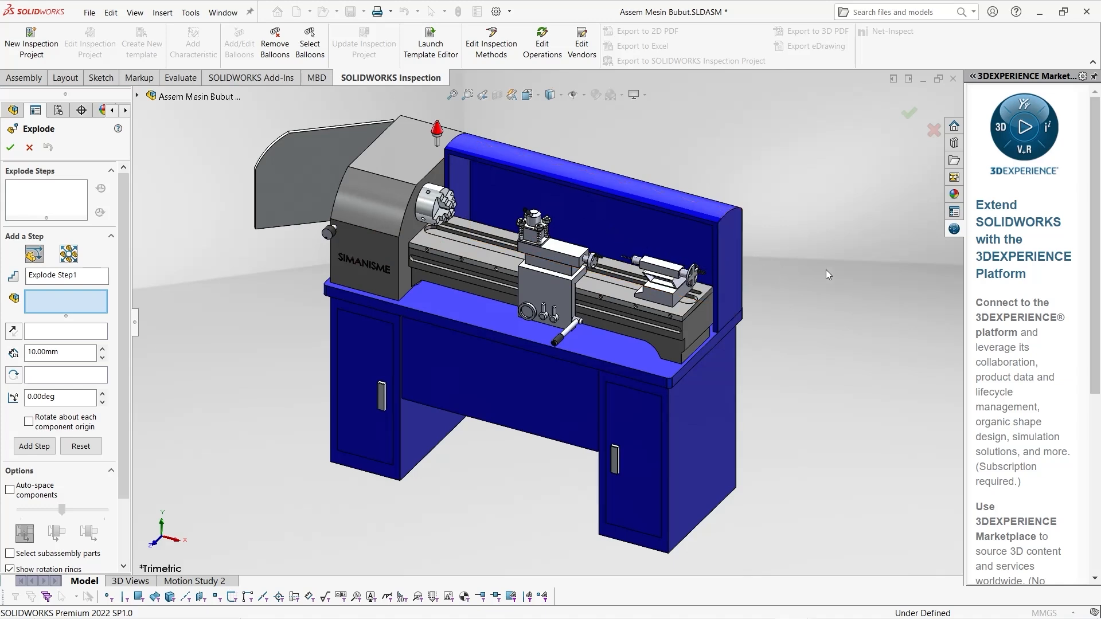
Add an explode step moving the tailstock handwheel (Puteran Pemahat) outward about 163 mm along X
click(696, 278)
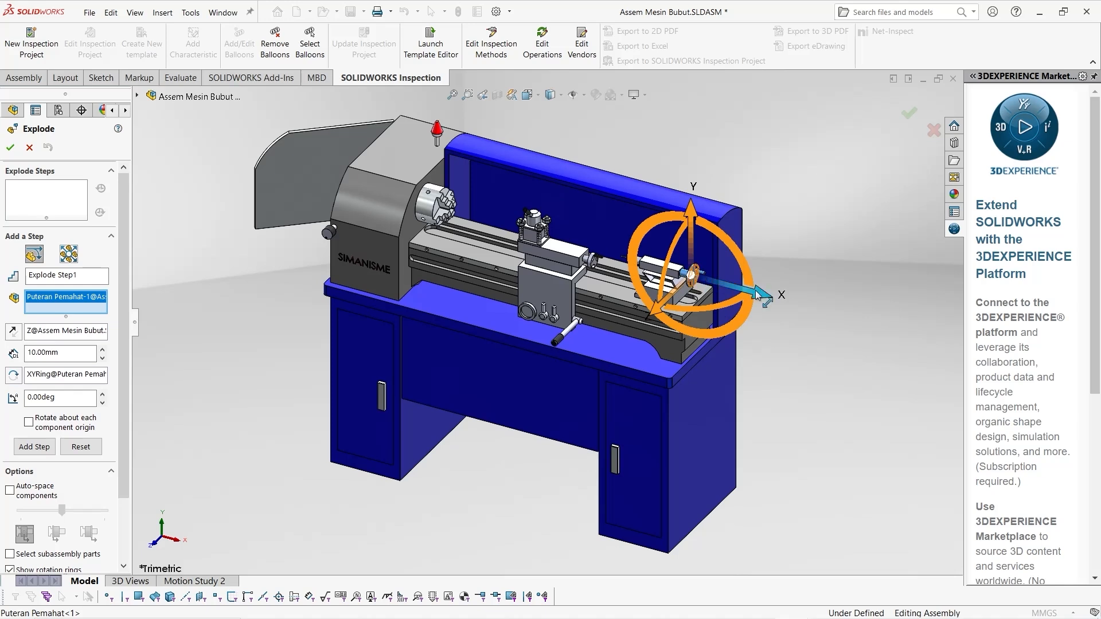
drag(740, 291, 802, 310)
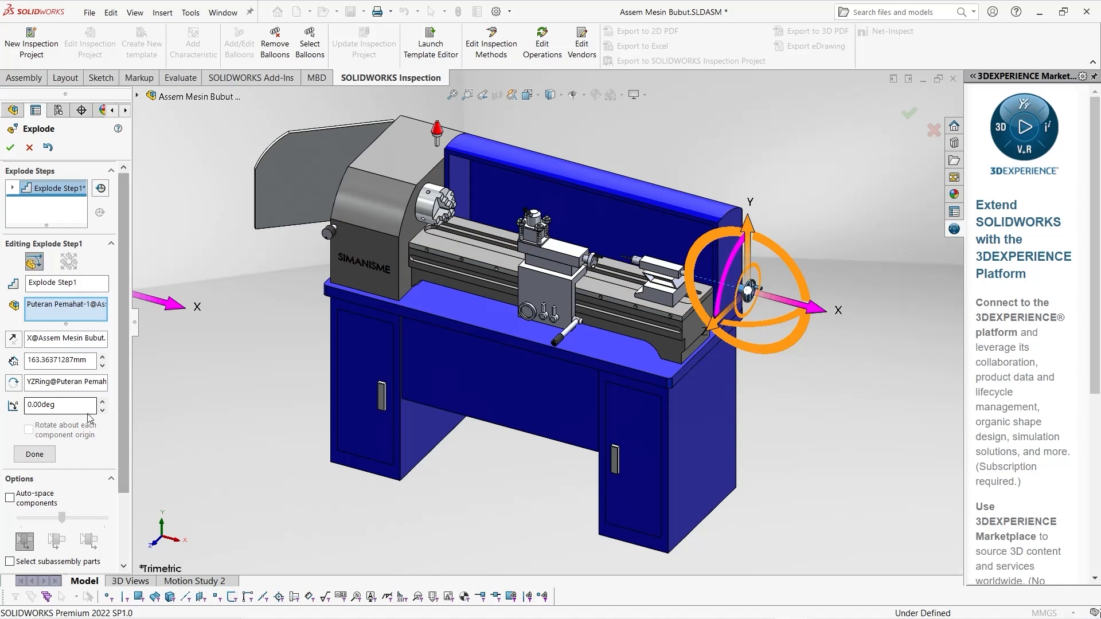
click(45, 458)
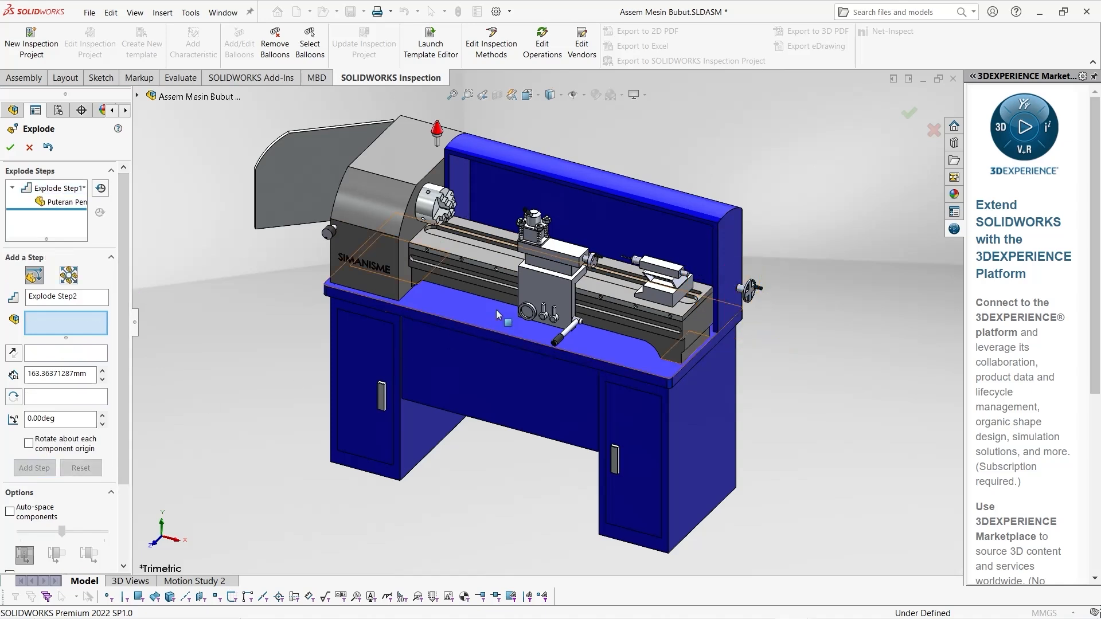
Explode the tailstock body (Bor) upward about 277 mm along Y and the drill head (Kepala Bor) about 158 mm along negative X
click(649, 291)
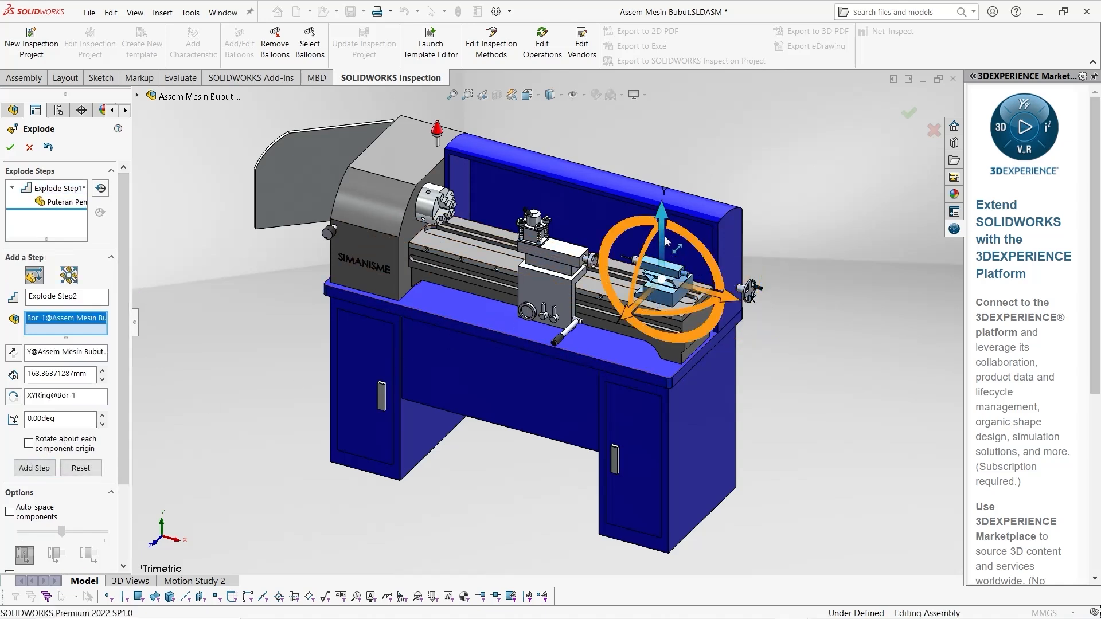
drag(666, 236, 676, 151)
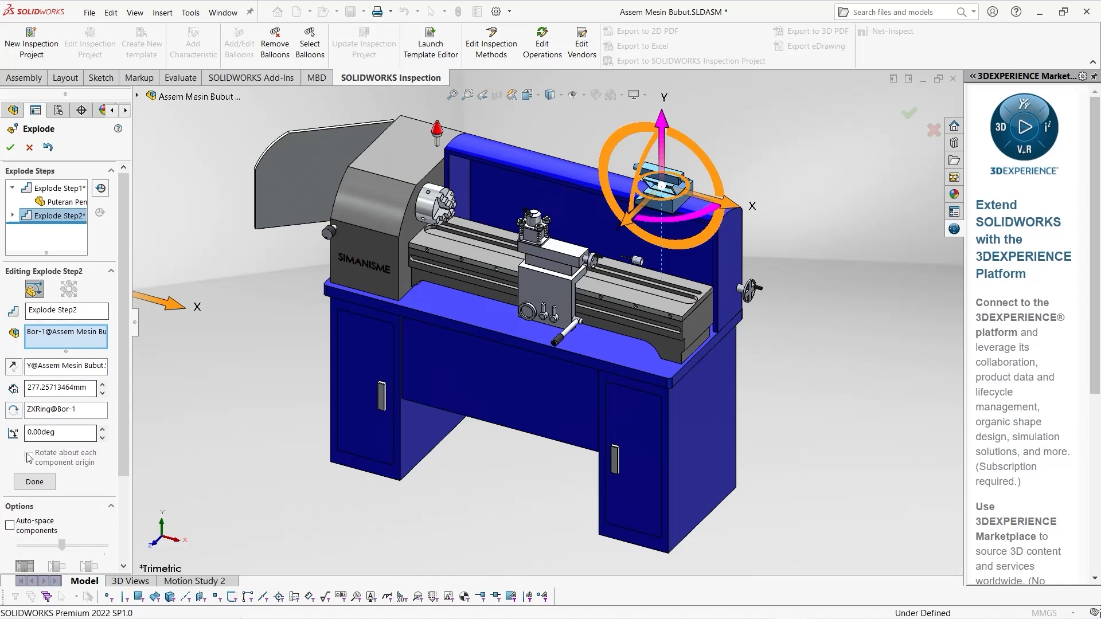
click(35, 482)
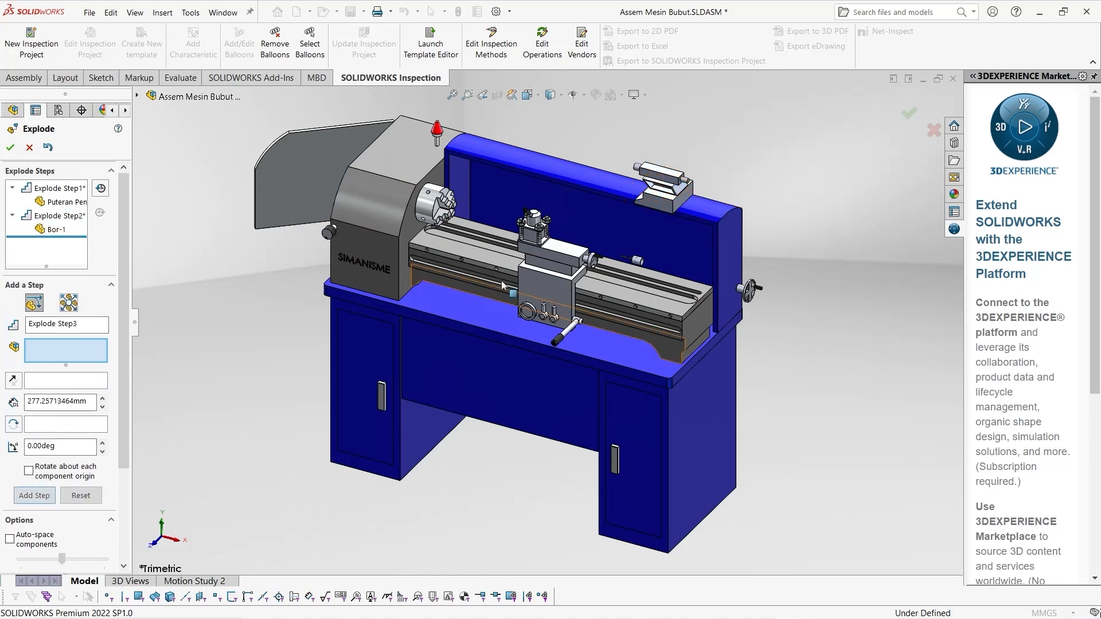
click(636, 261)
drag(669, 275, 482, 289)
click(35, 509)
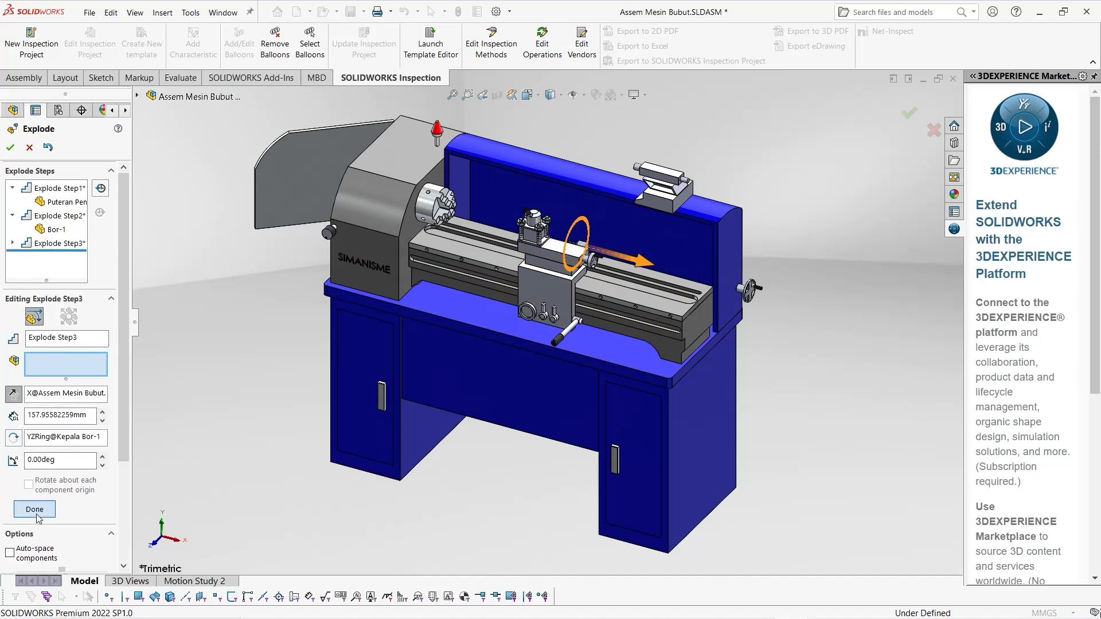
Explode two tool post nuts upward along Y in separate steps: Bolt Pemahat-2 about 80 mm and Bolt Pemahat-1 about 77 mm
scroll(510, 292, up, 5)
scroll(510, 296, up, 3)
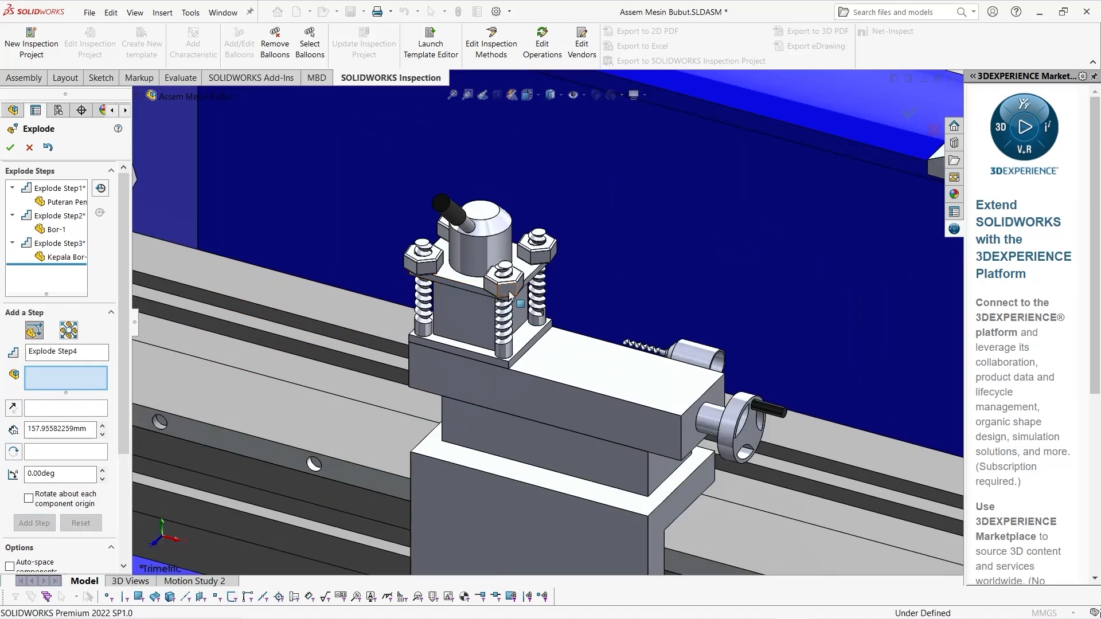
click(506, 274)
drag(510, 252, 508, 133)
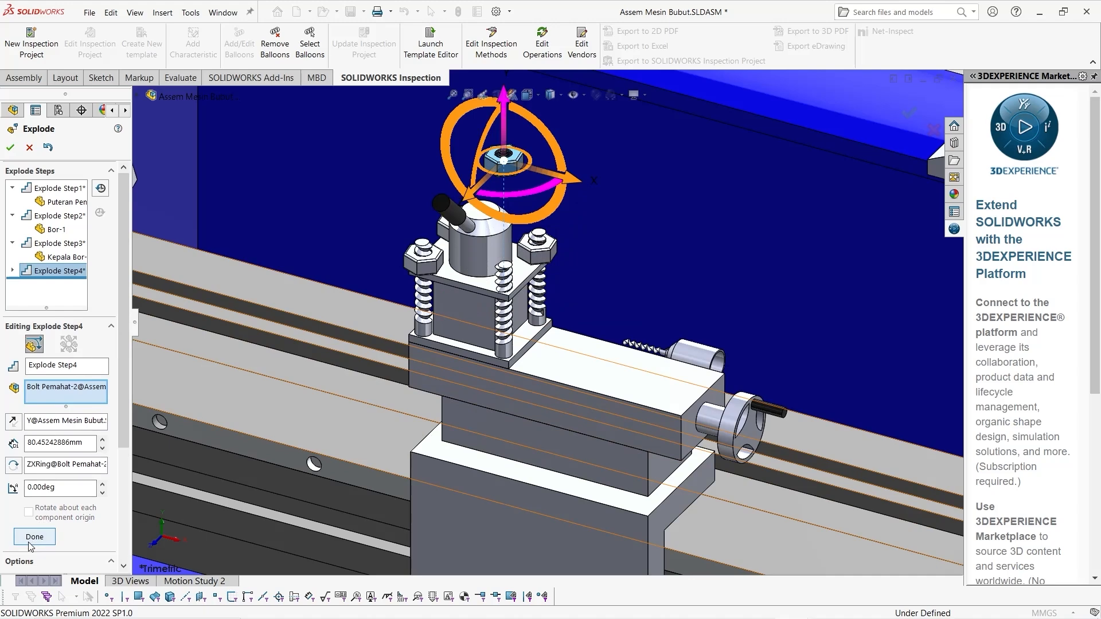
click(33, 537)
click(423, 253)
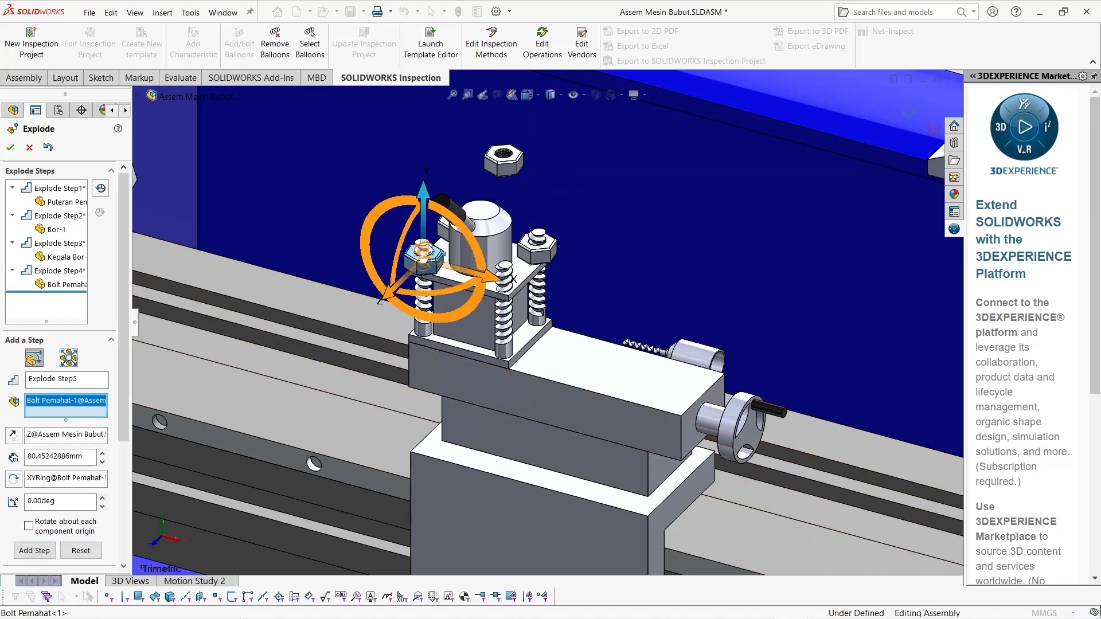
drag(428, 249, 428, 141)
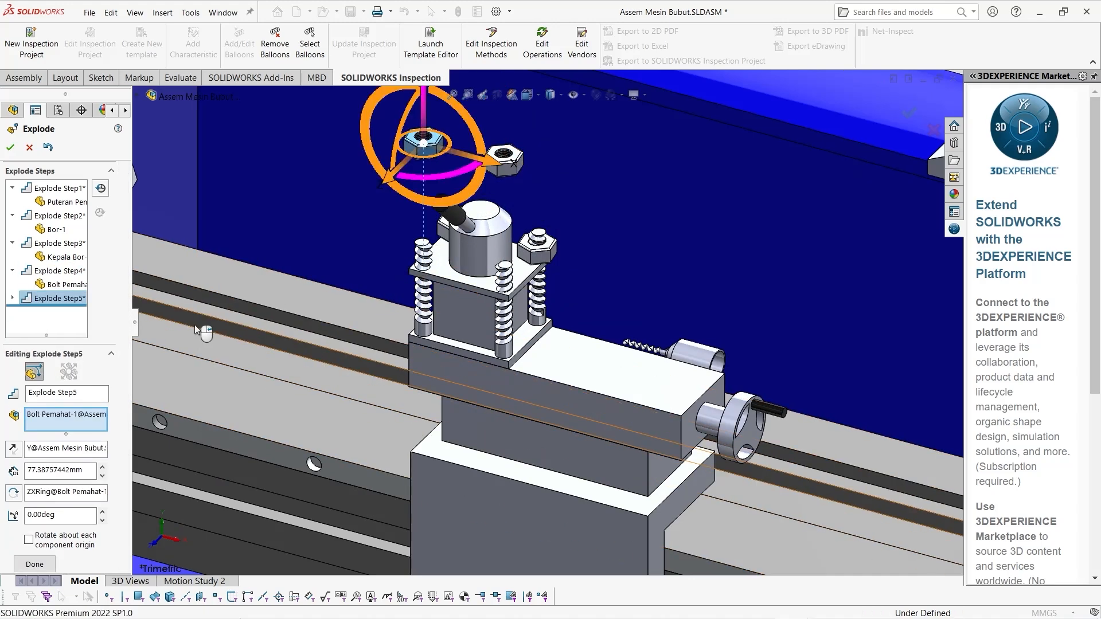
click(34, 564)
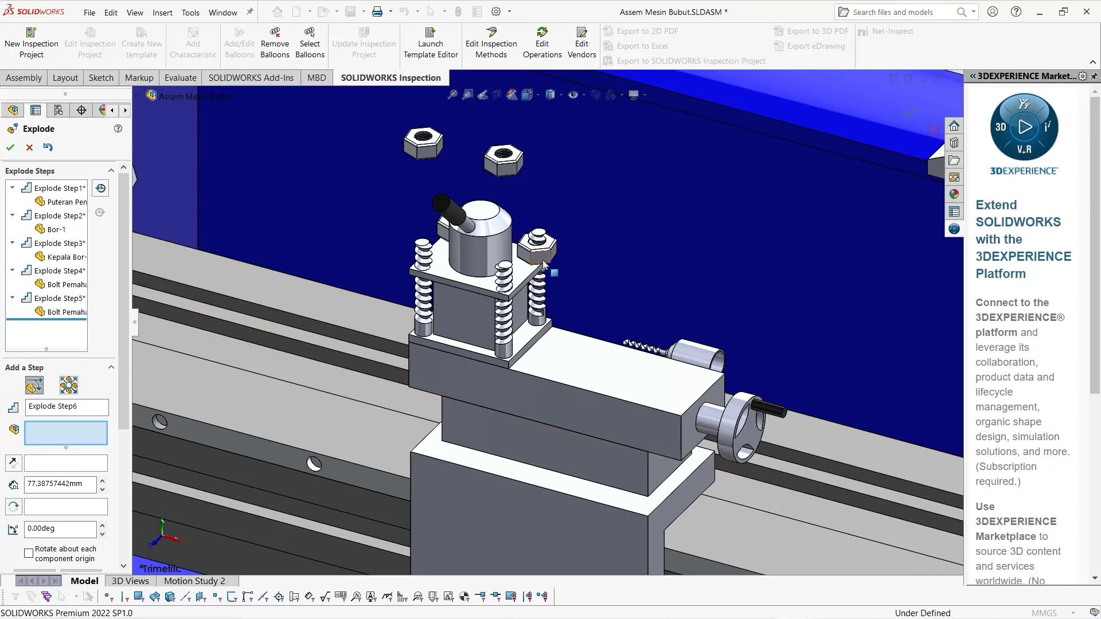
Explode the remaining two tool post nuts upward along Y: Bolt Pemahat-4 about 84 mm and Bolt Pemahat-3 about 82 mm
click(544, 264)
drag(539, 230, 537, 121)
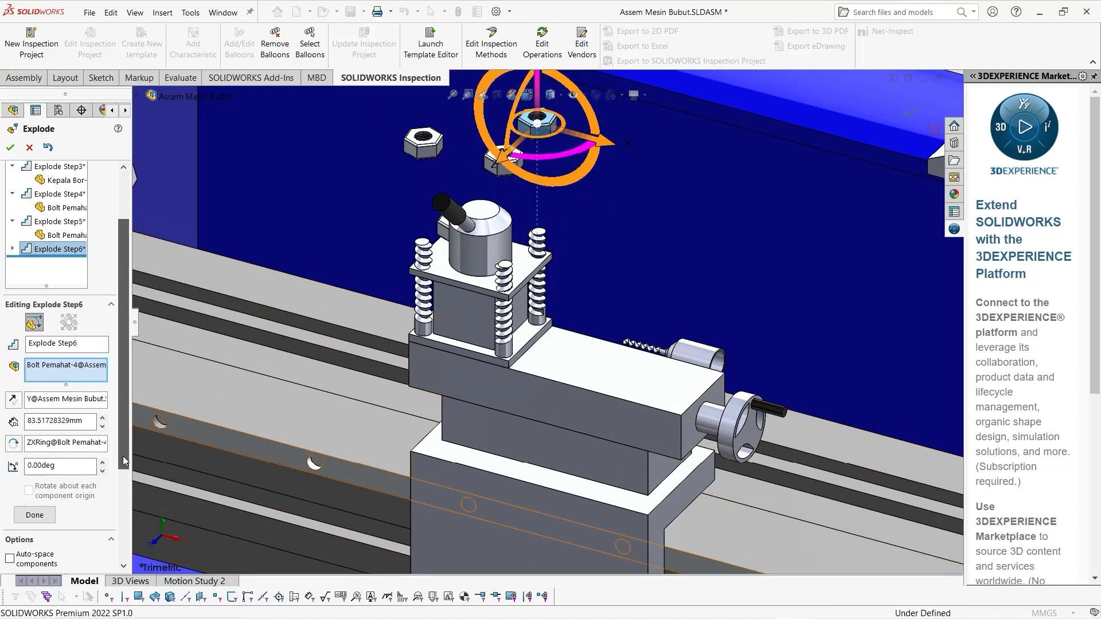
click(34, 515)
click(453, 197)
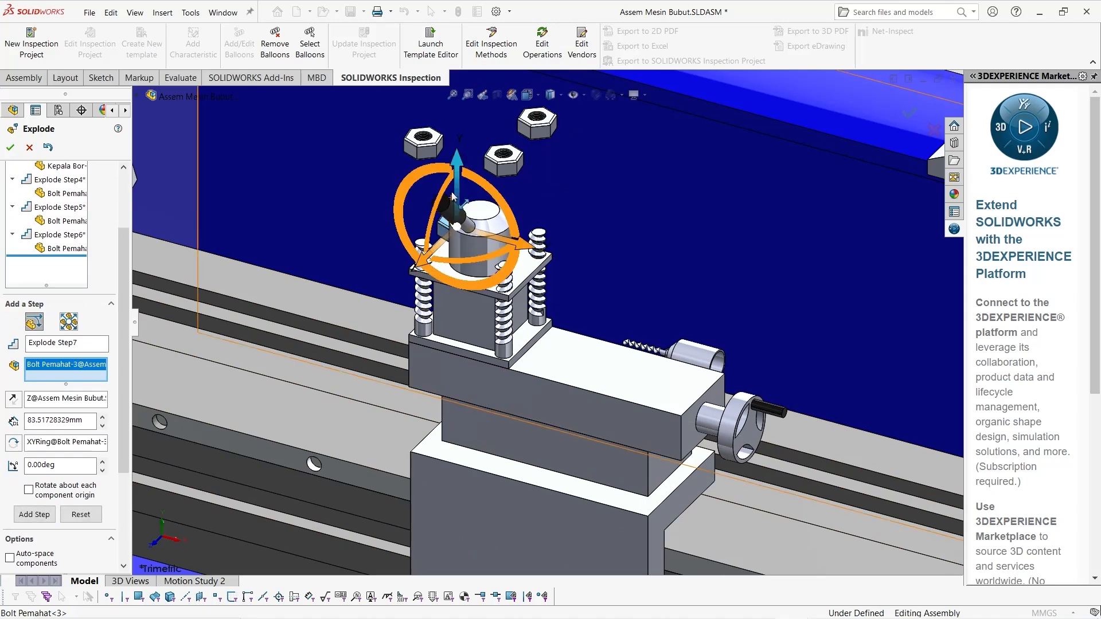
drag(454, 197, 454, 78)
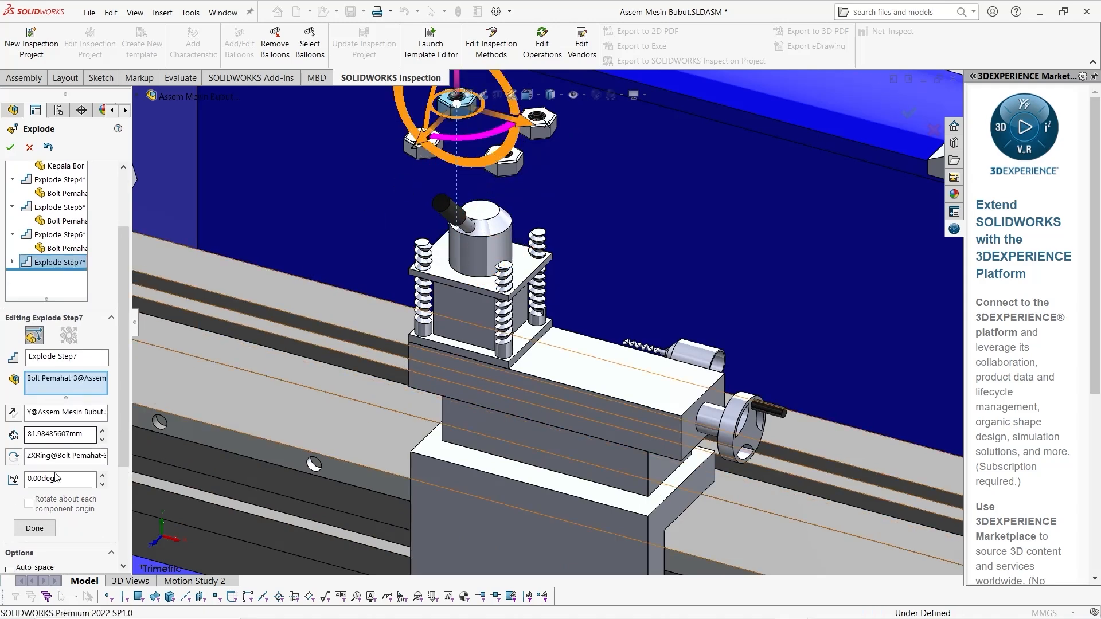
click(35, 528)
Add an explode step pulling the chuck (ragum) out of the headstock about 129 mm along X
key(f)
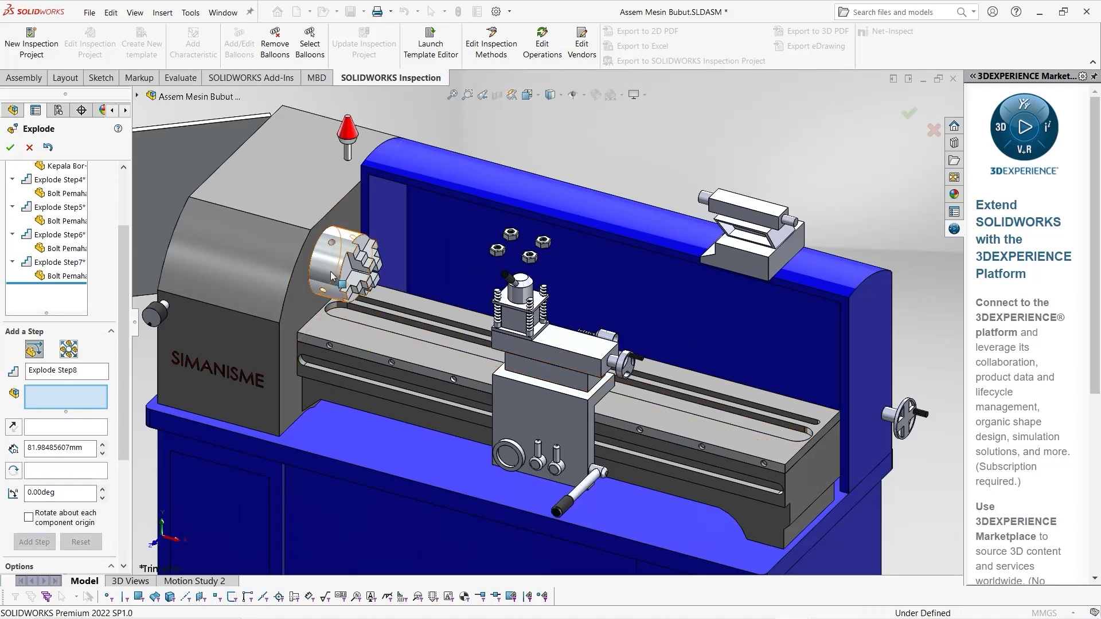
click(332, 277)
drag(364, 276, 450, 293)
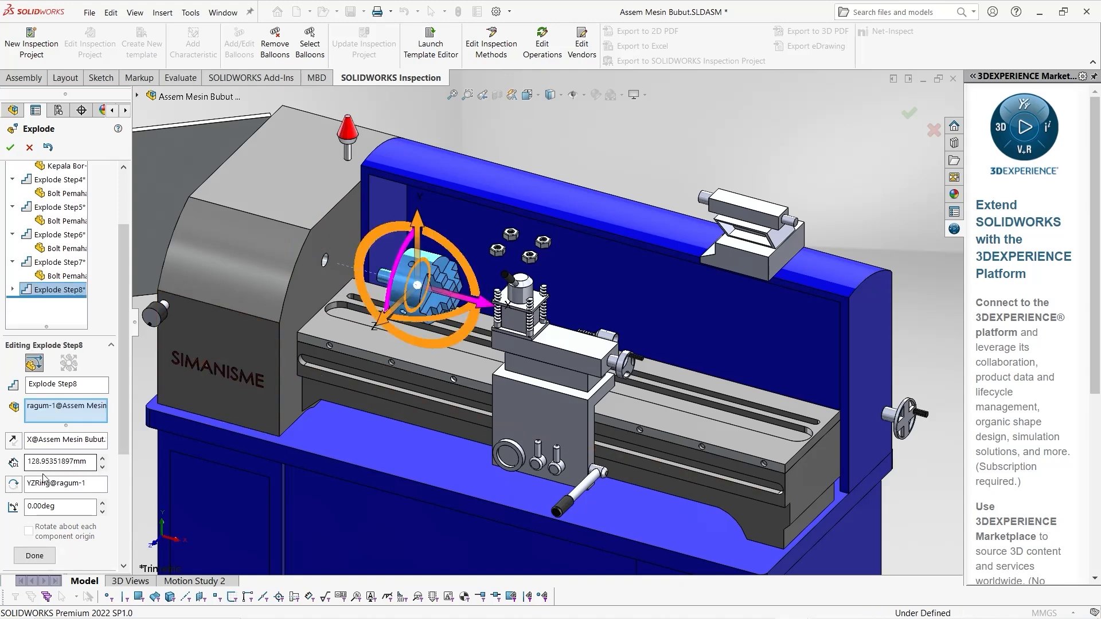
click(37, 556)
Add an explode step moving the headstock knob (Puteran Besi) forward about 147 mm along Z
click(180, 325)
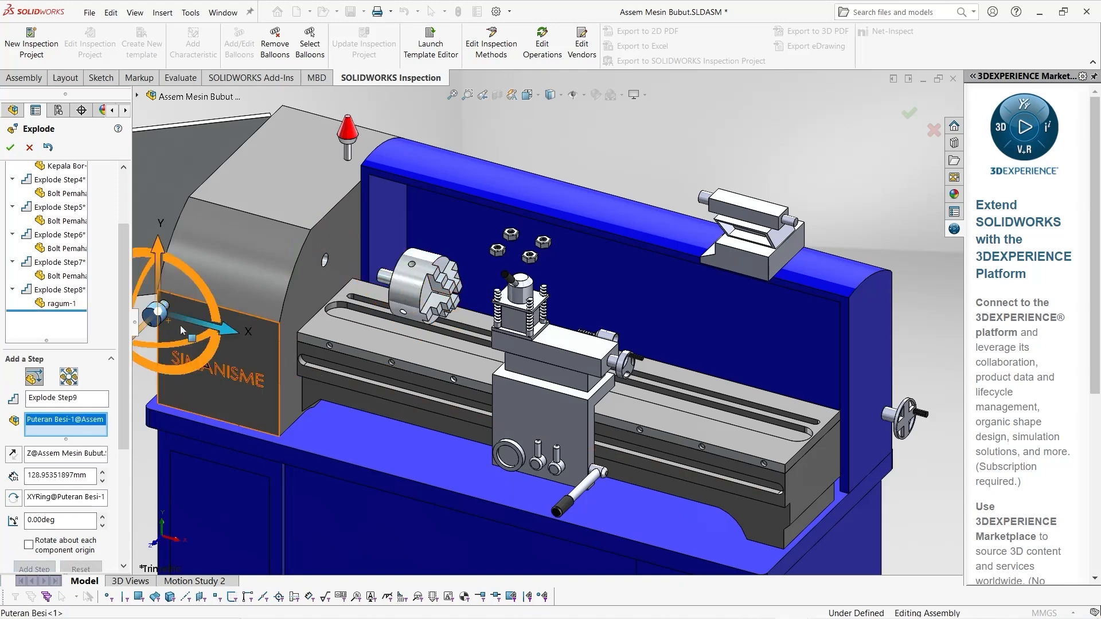
scroll(231, 351, down, 2)
drag(295, 341, 244, 392)
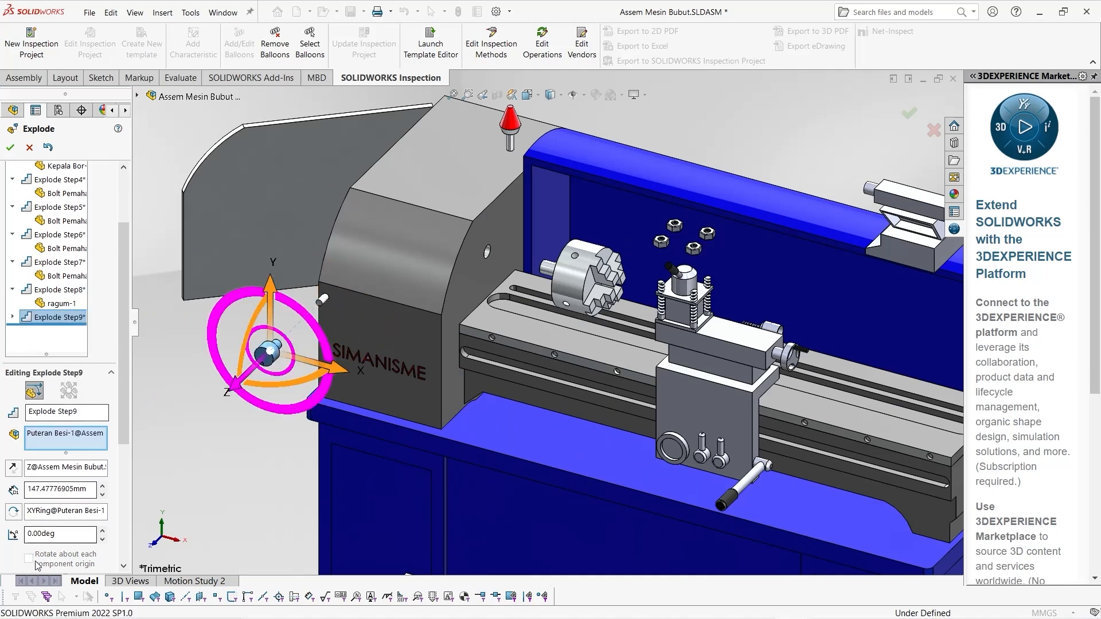
scroll(52, 539, down, 3)
click(34, 375)
Explode the middle headstock gear (Gear mesin-1) about 292 mm along negative X toward the open cover
middle_drag(236, 350, 427, 312)
click(453, 325)
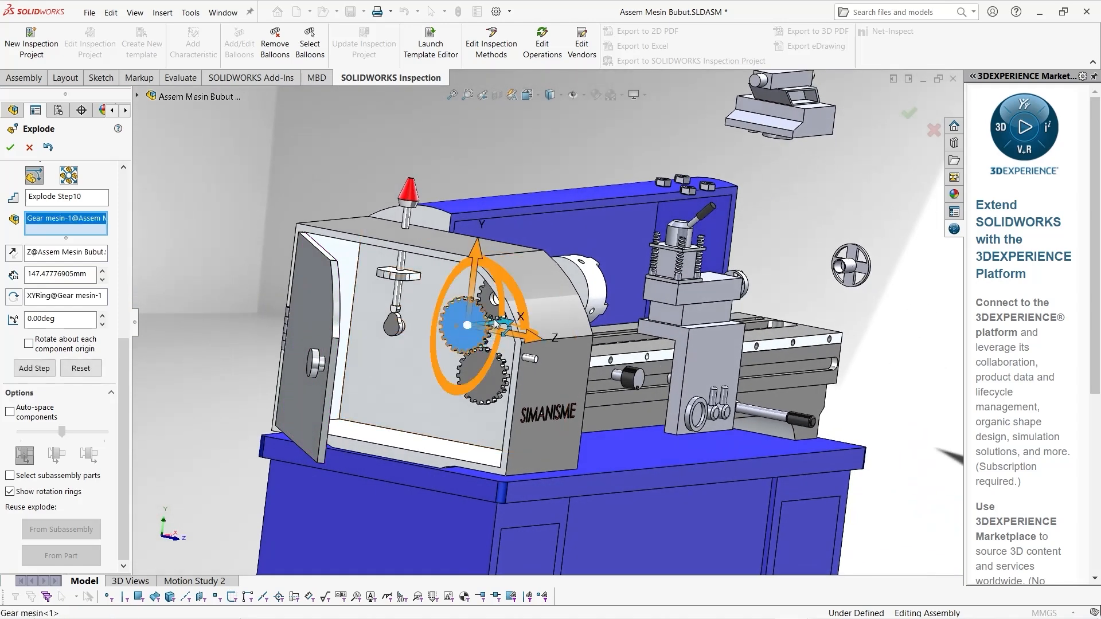
drag(492, 338, 339, 330)
middle_drag(339, 330, 312, 359)
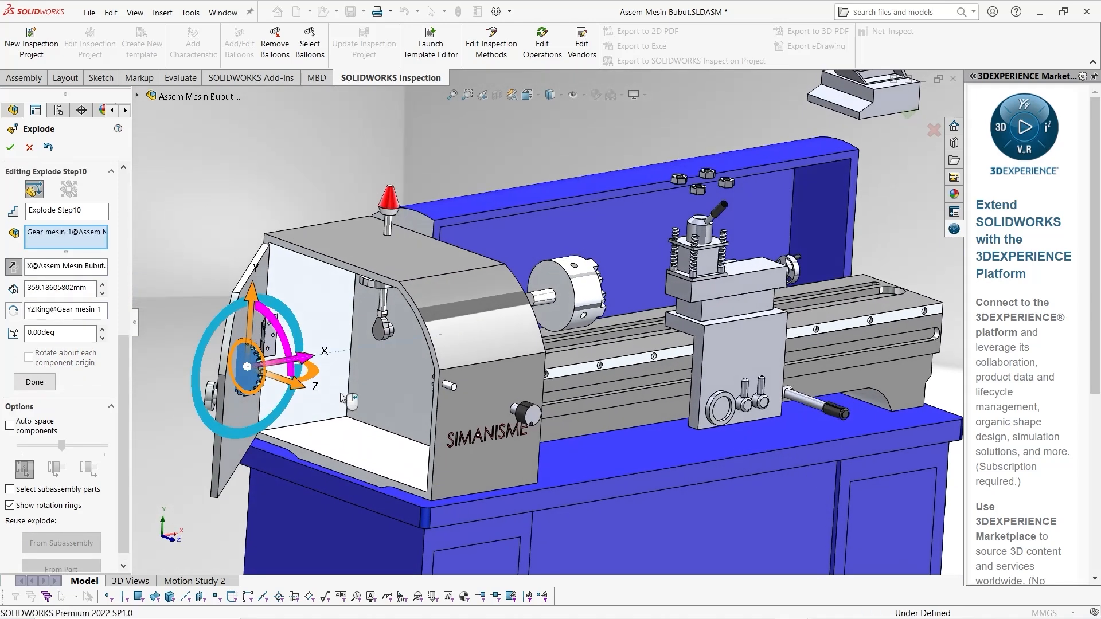
drag(309, 359, 346, 353)
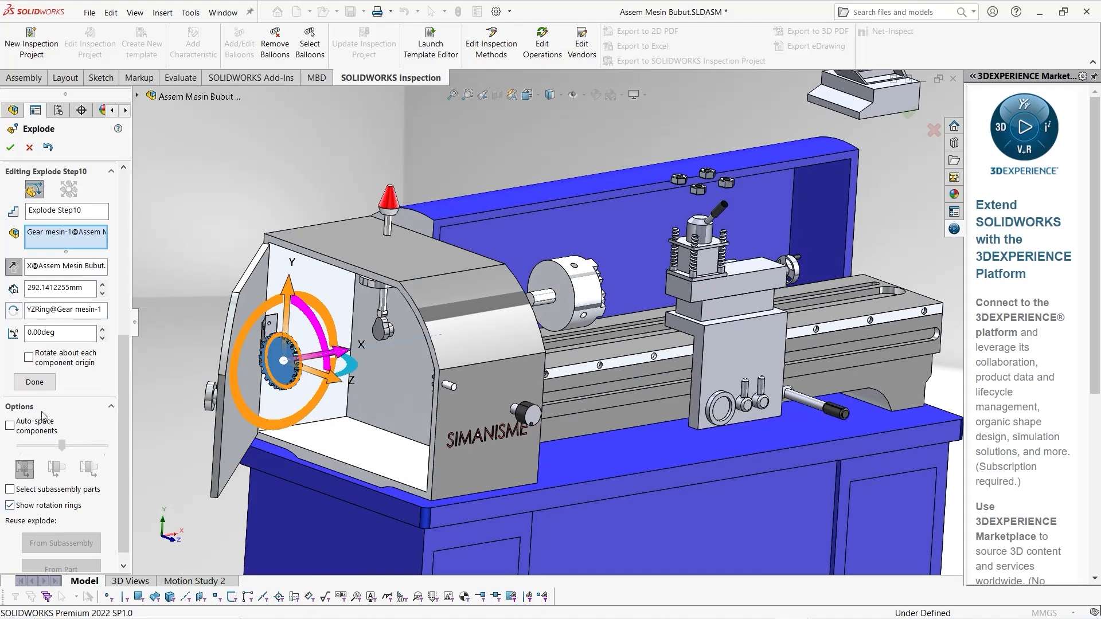
click(34, 382)
Explode the lower headstock gear (Gear mesin-2) about 299 mm along negative X toward the open cover
middle_drag(421, 379, 453, 379)
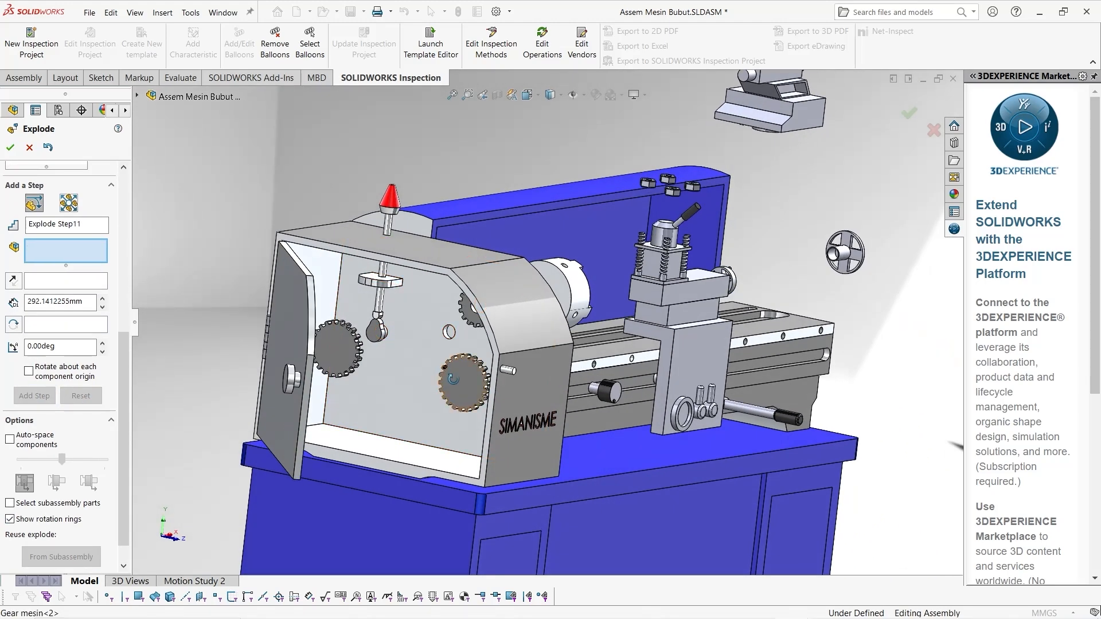
click(452, 379)
drag(490, 401, 387, 422)
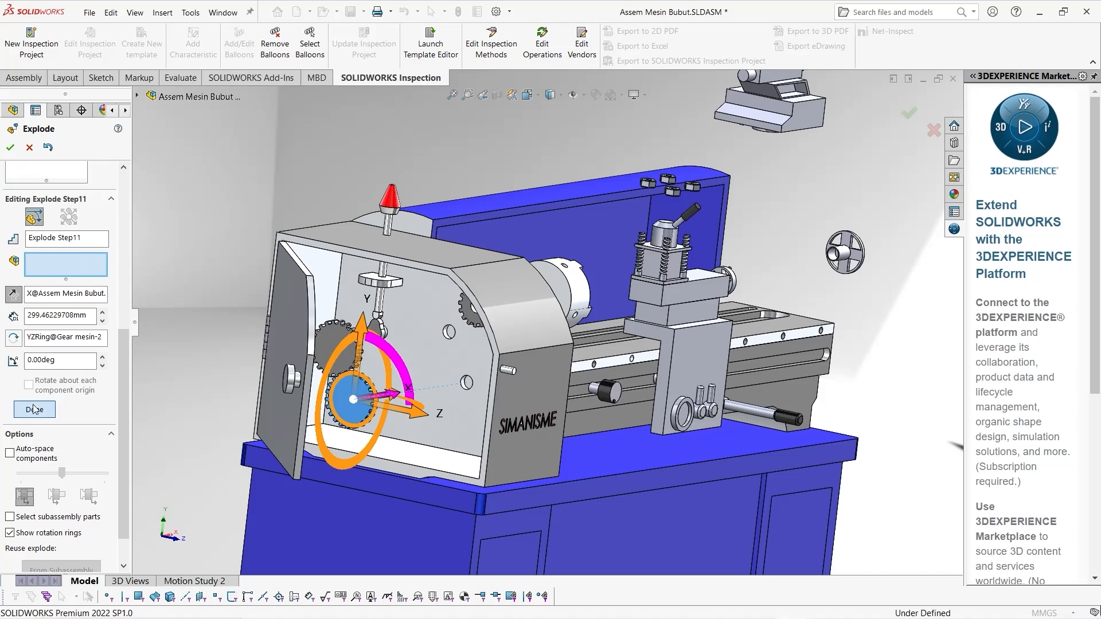
click(35, 409)
Explode the upper chuck gear (Gear ragum) about 295 mm along negative X out of the headstock
click(475, 310)
middle_drag(477, 312, 458, 323)
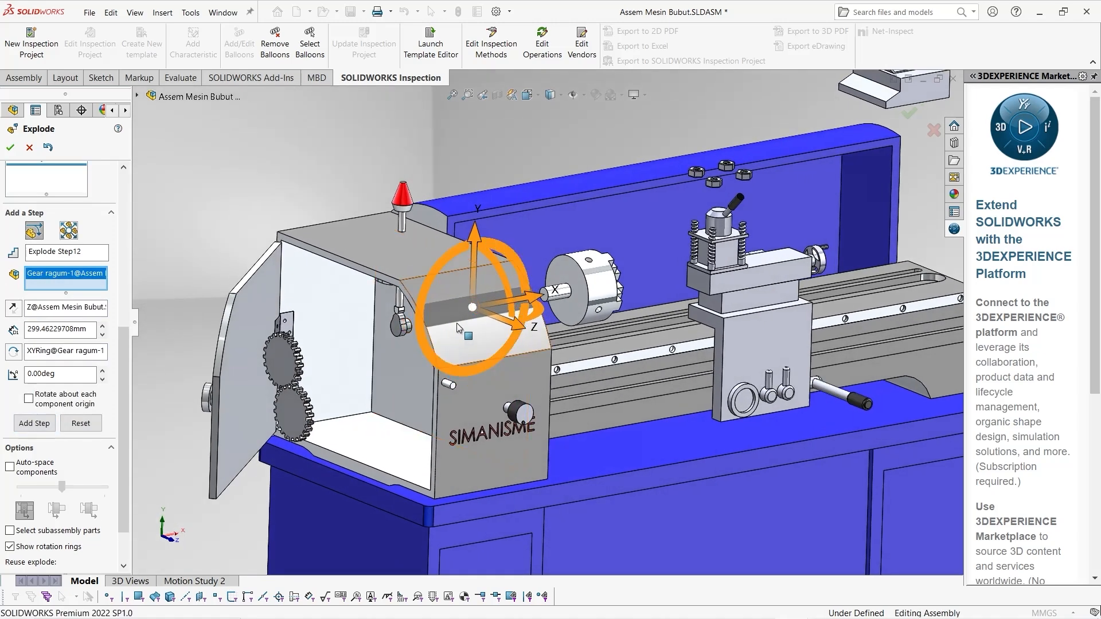
drag(494, 308, 338, 367)
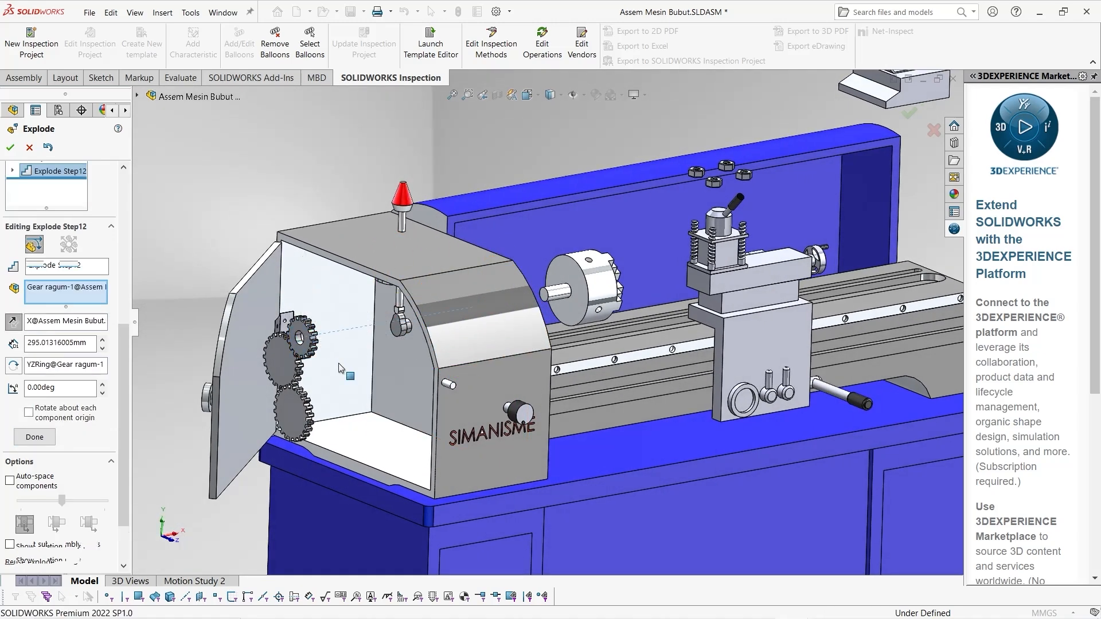
click(28, 444)
scroll(536, 312, up, 3)
middle_drag(594, 323, 540, 272)
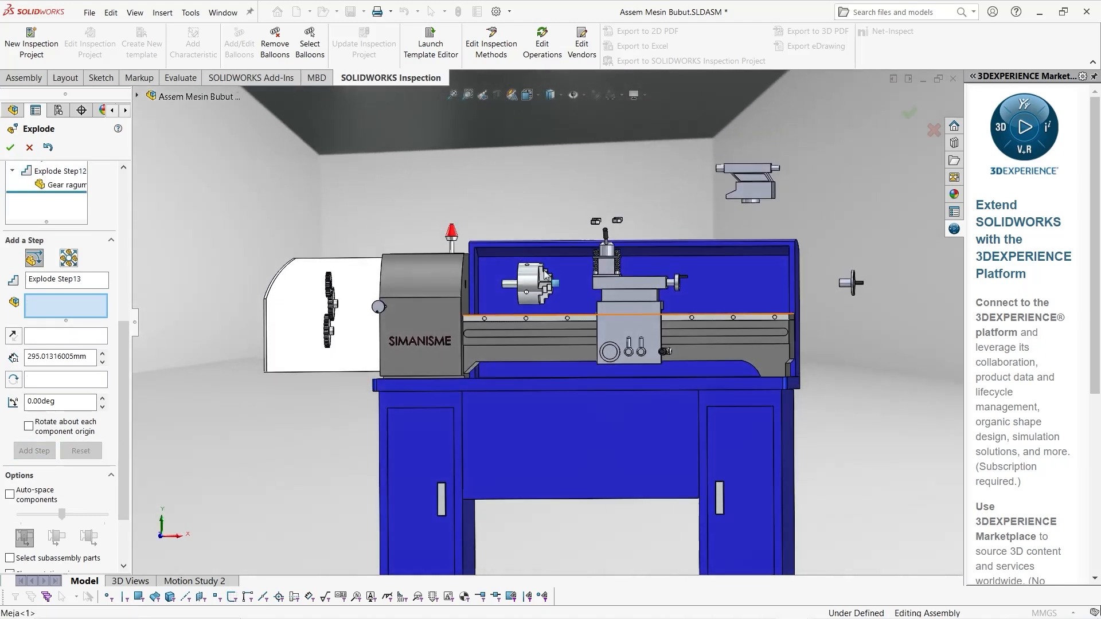
Finish the exploded view and collapse Exploded View1 under the Default configuration
click(11, 148)
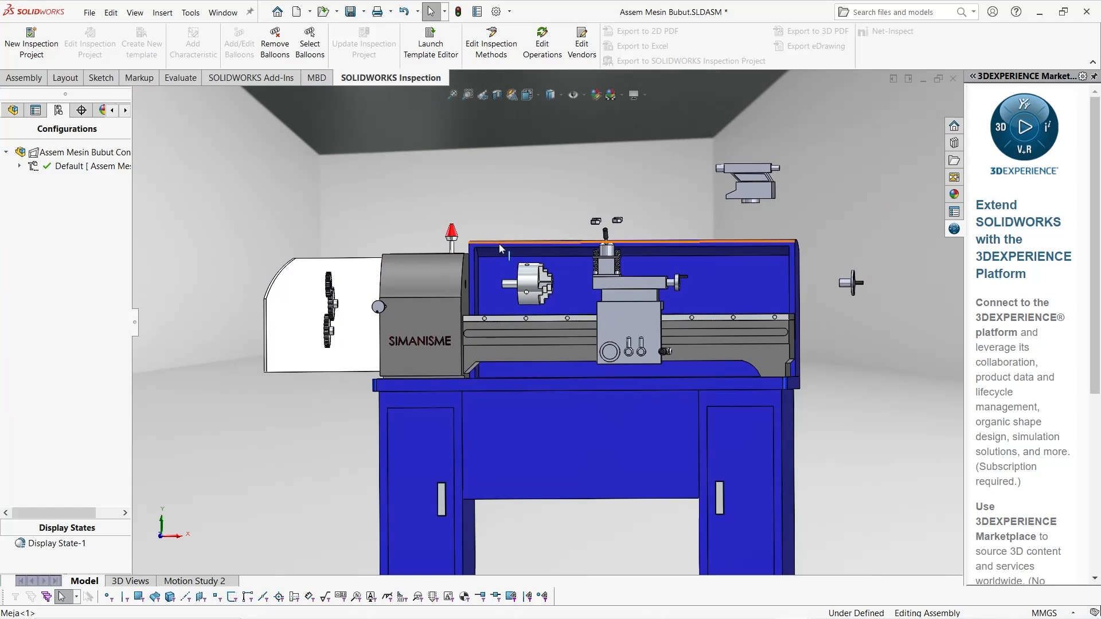
middle_drag(499, 243, 520, 261)
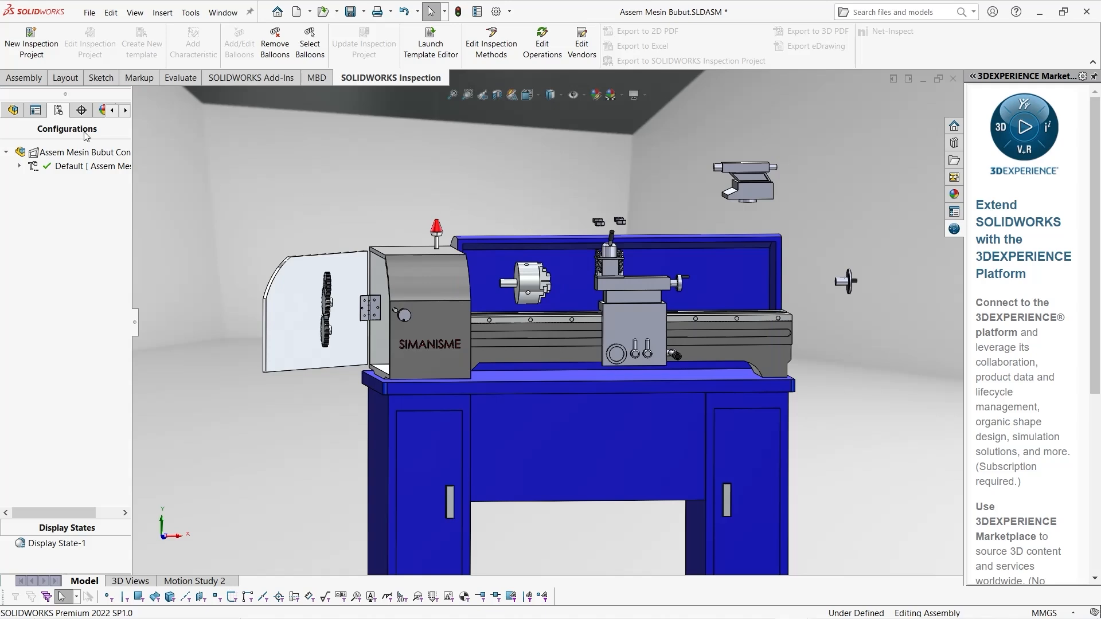
click(19, 166)
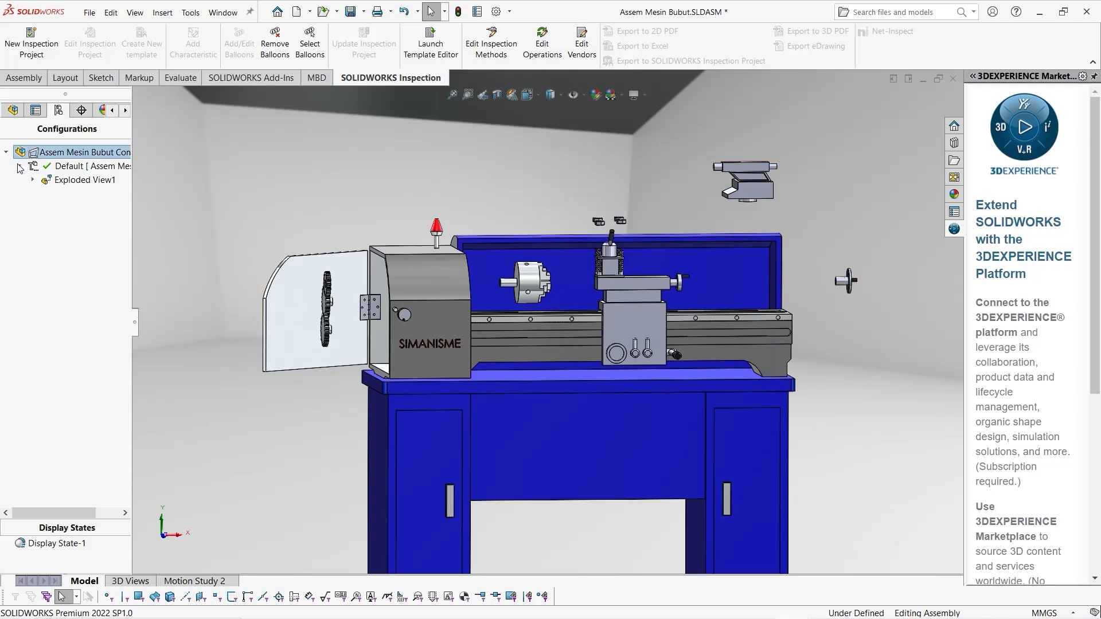
click(74, 184)
right_click(74, 184)
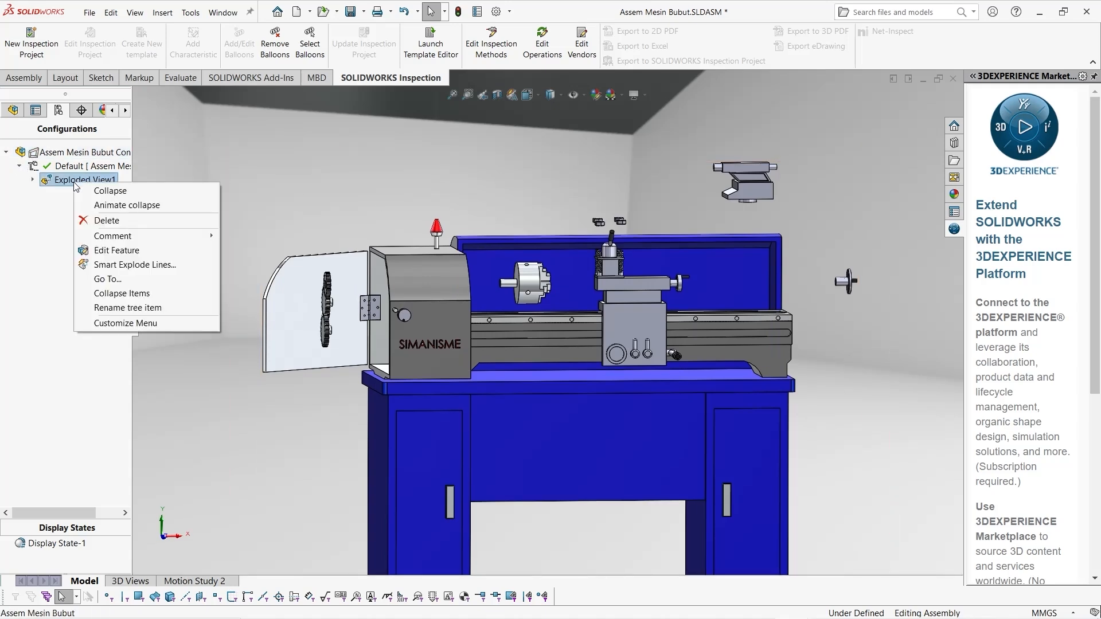
click(83, 191)
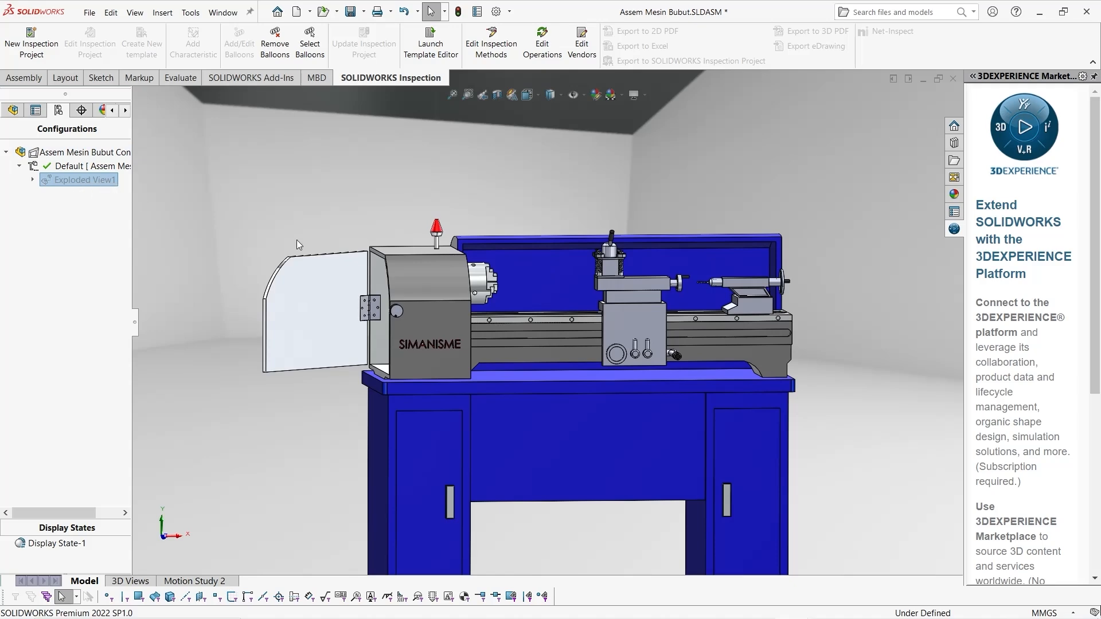
Animate the explode of Exploded View1 and pause the playback
middle_drag(479, 285, 475, 294)
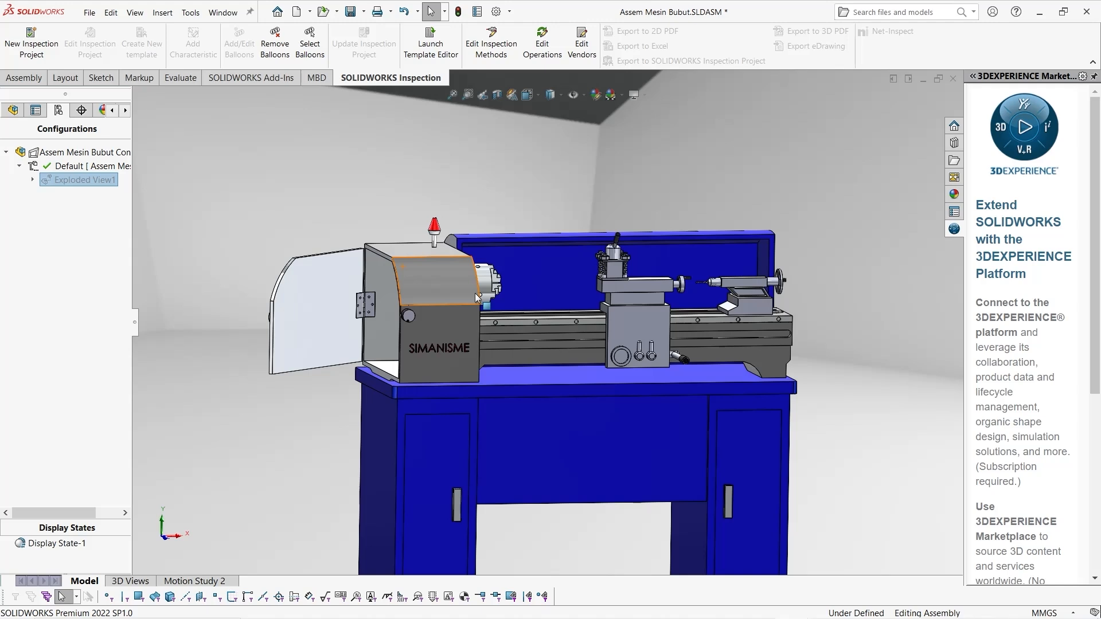
right_click(82, 180)
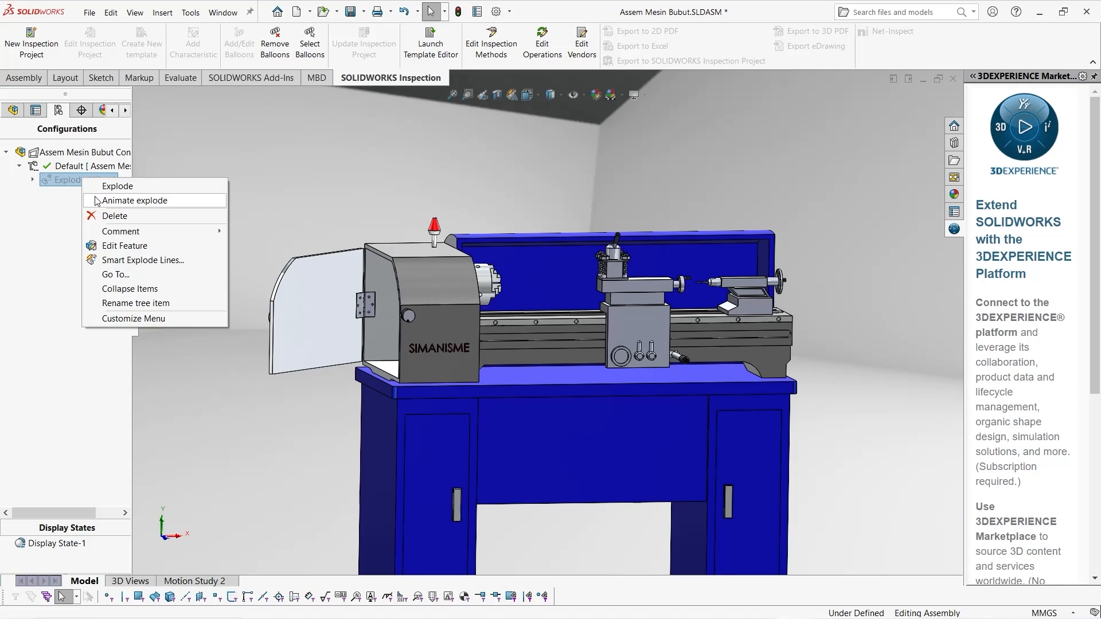
click(97, 201)
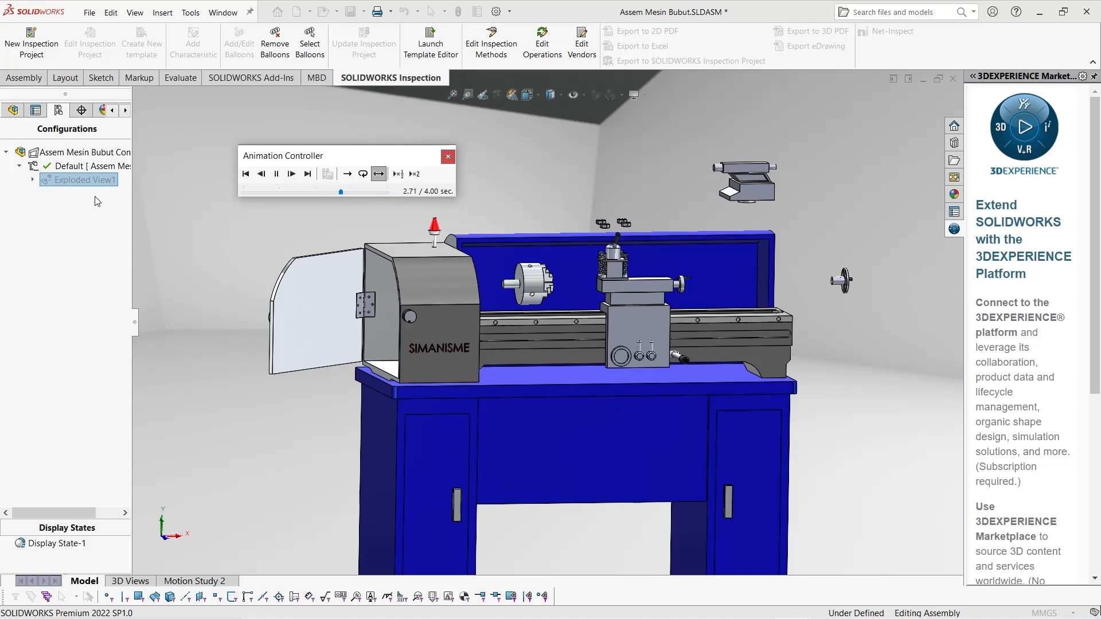
click(277, 175)
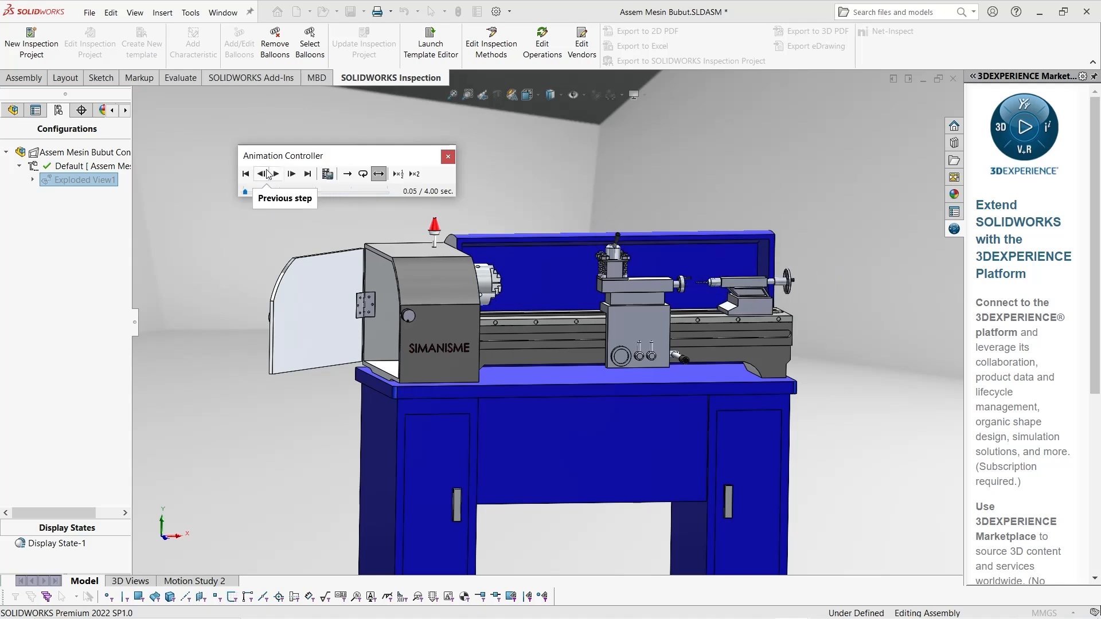
Save the explode animation as the MP4 video Assem Mesin Bubut.mp4 with a 16:9 aspect ratio at 12 frames per second
click(329, 179)
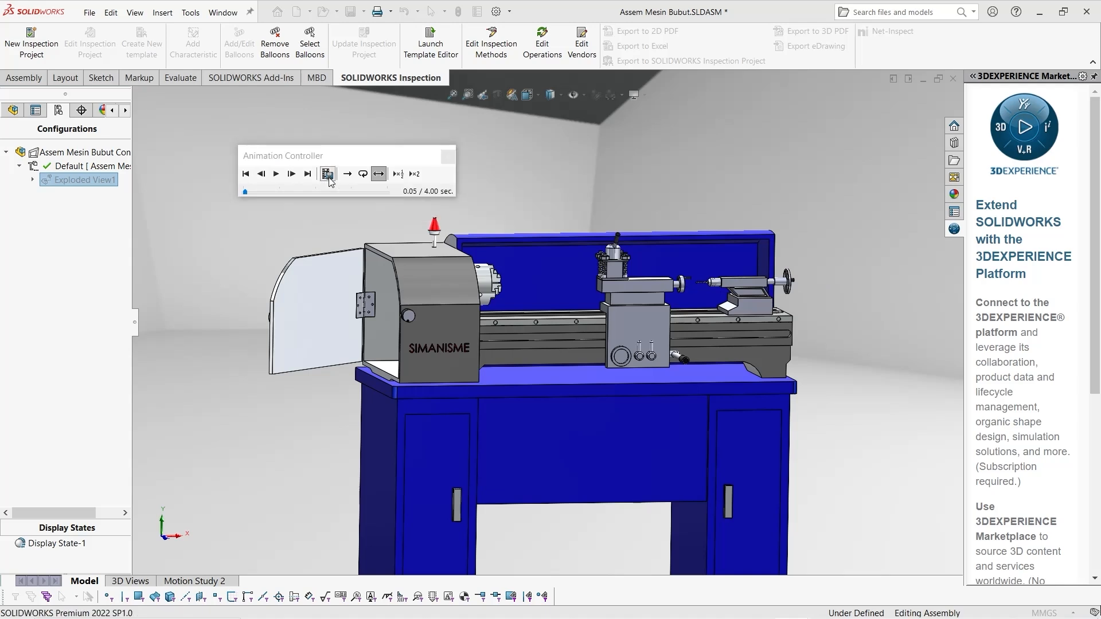
click(328, 179)
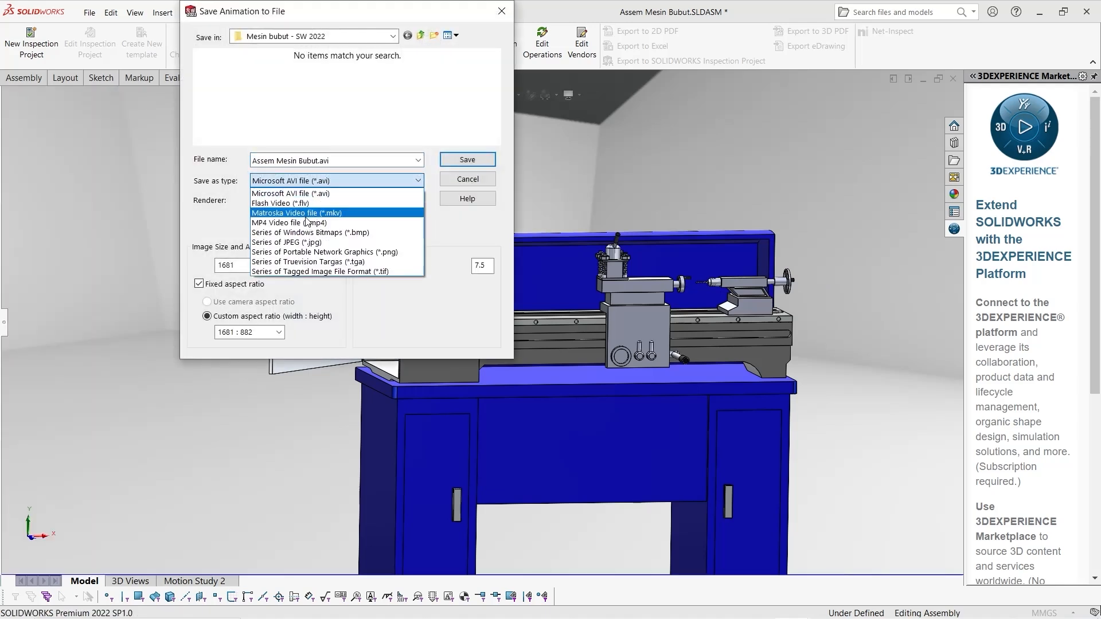
click(308, 224)
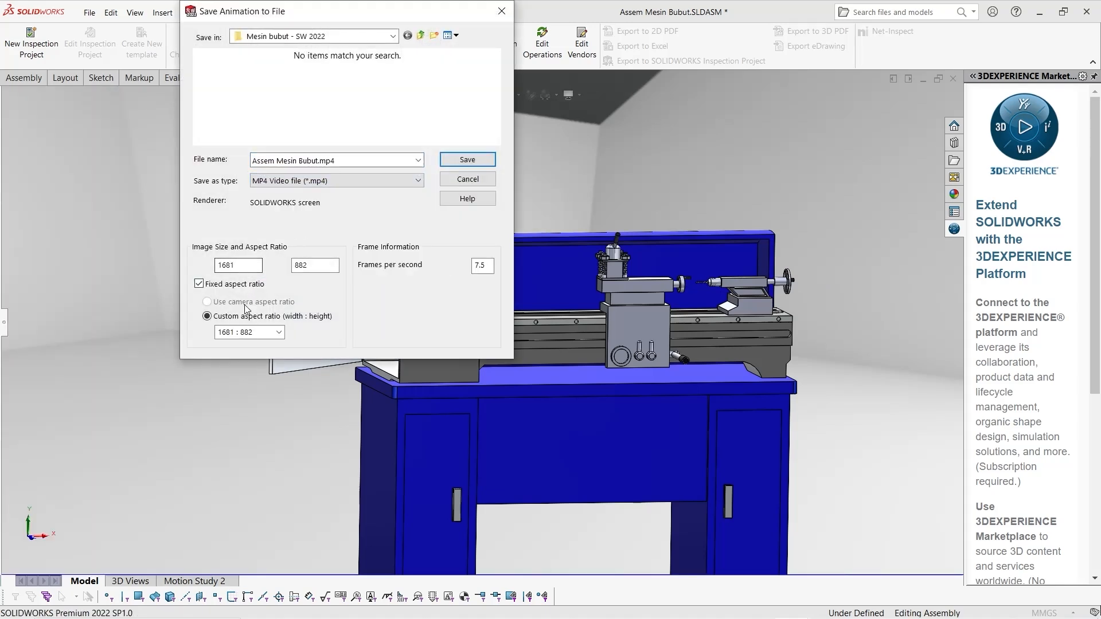
click(278, 332)
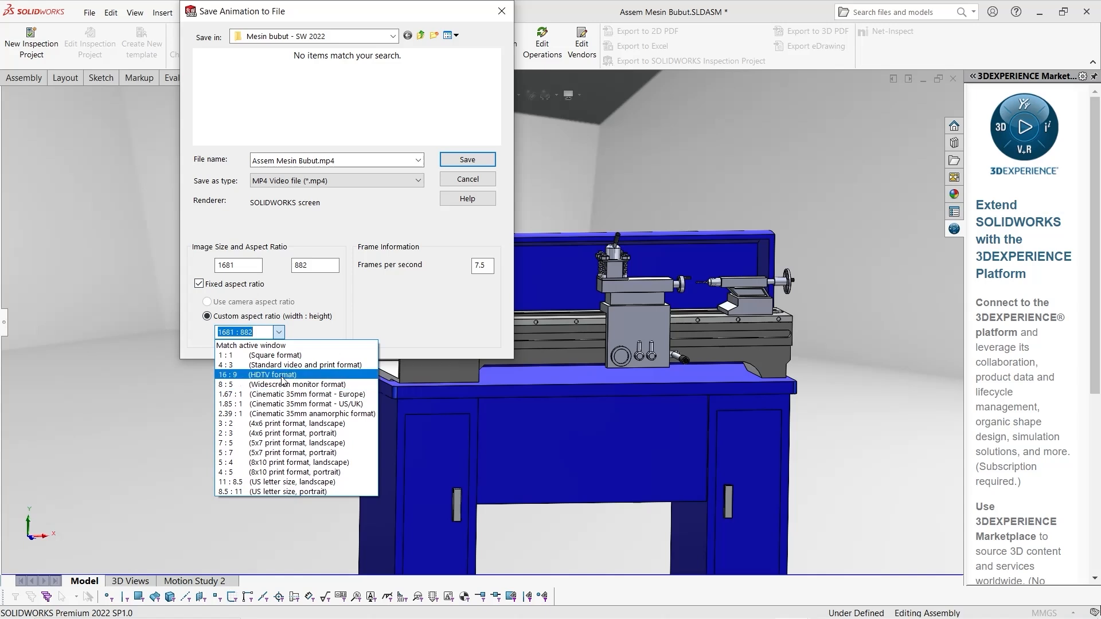
click(276, 375)
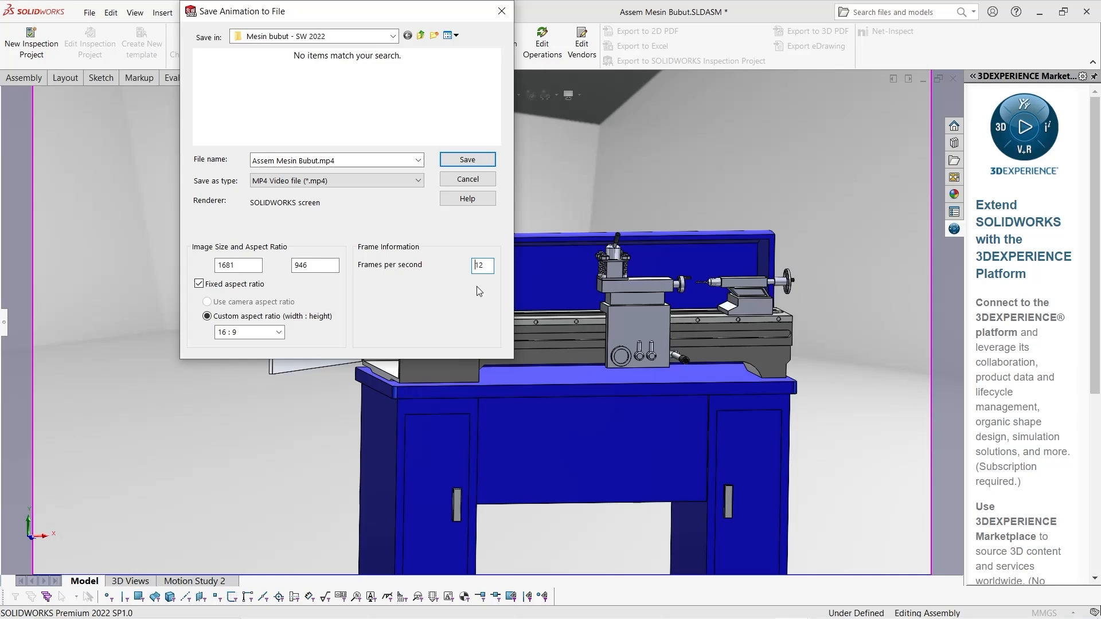
click(467, 161)
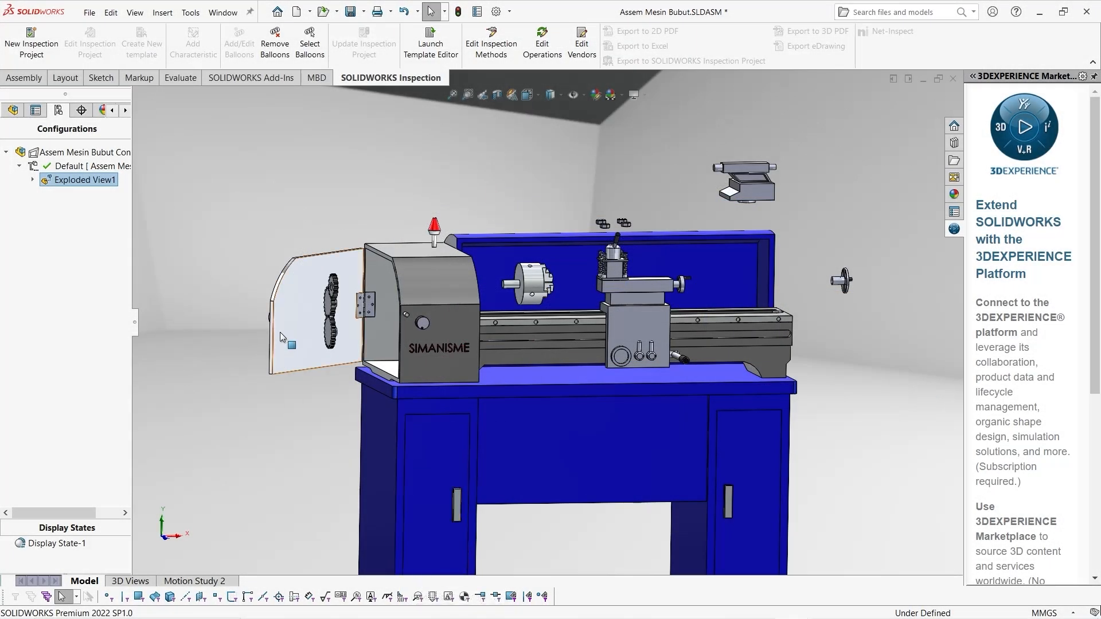
Collapse Exploded View1 so the lathe is back in its assembled state
click(255, 228)
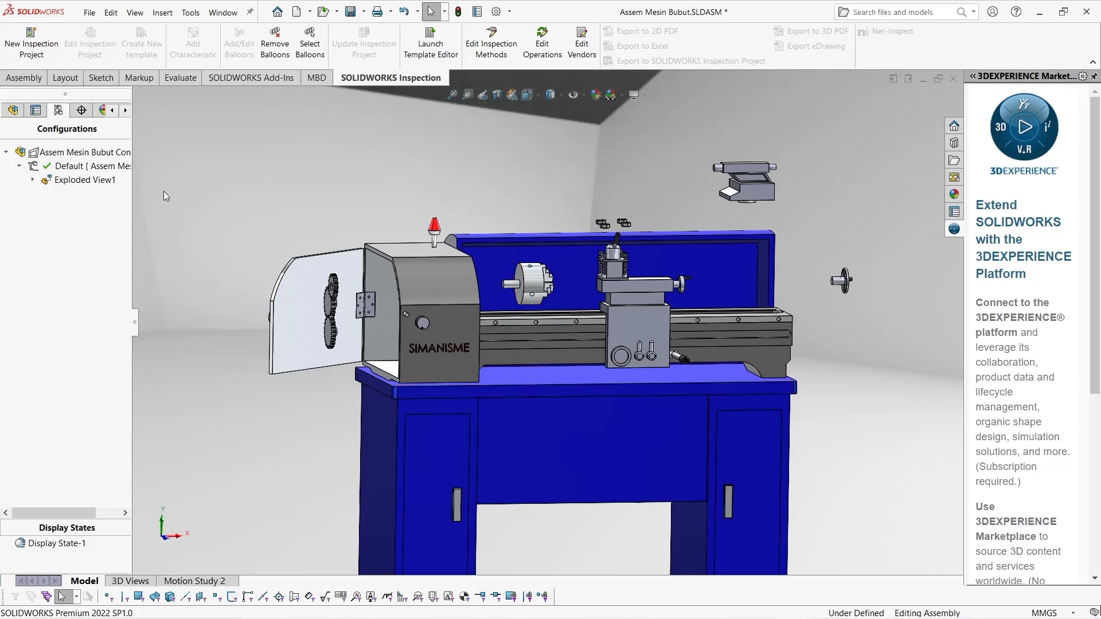
right_click(63, 185)
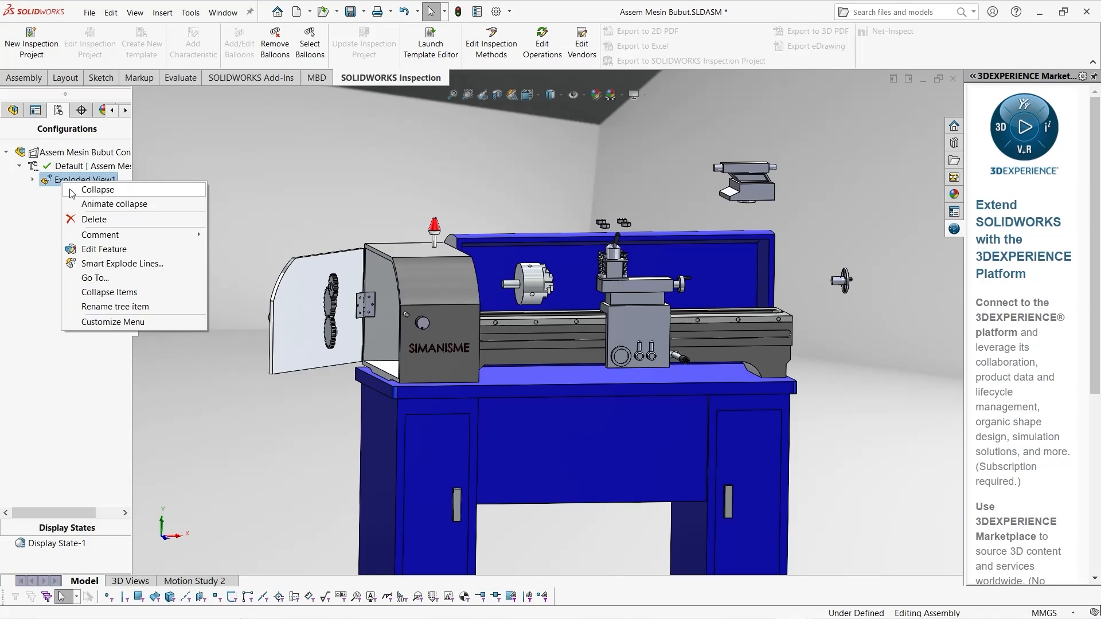
click(72, 192)
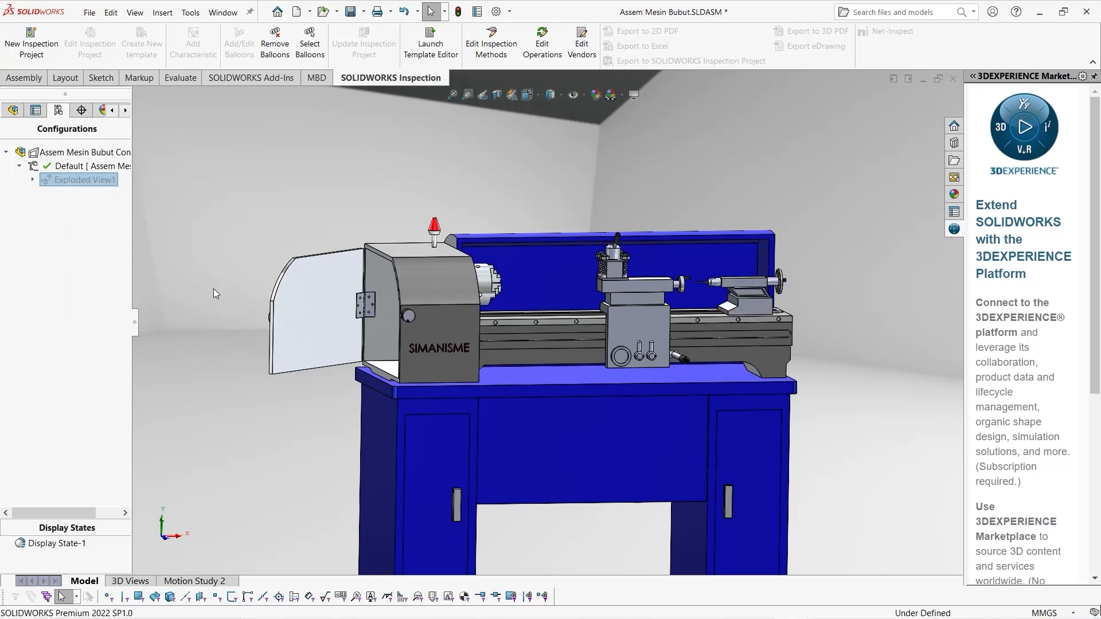
In Motion Study 2, add an explode animation lasting 4 seconds from start time 0 with the Animation Wizard and calculate the study
click(194, 581)
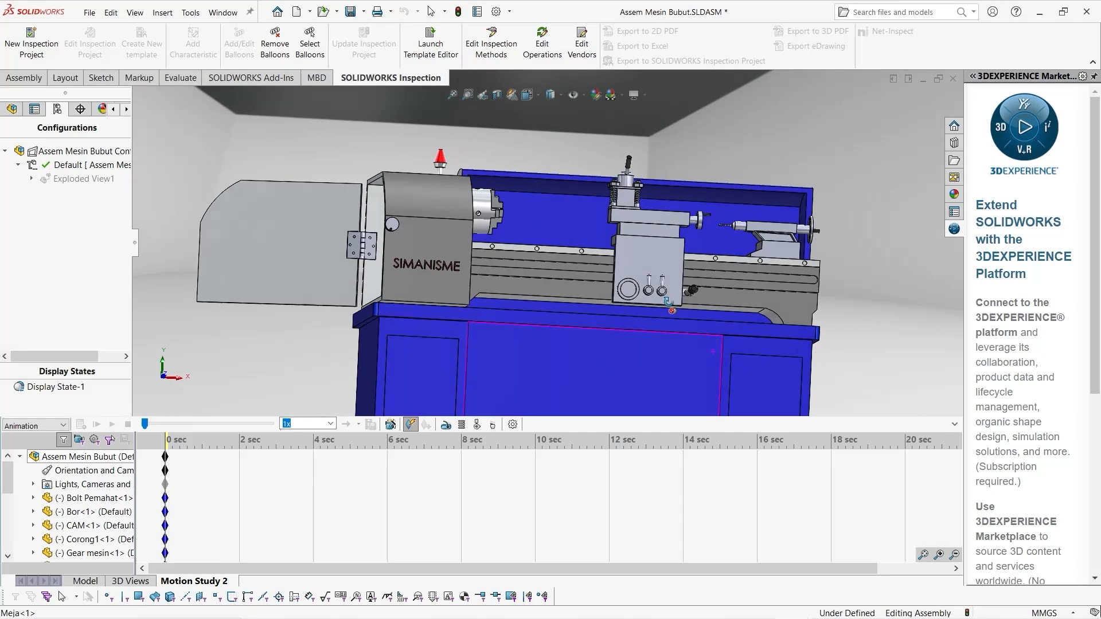
middle_drag(668, 303, 461, 244)
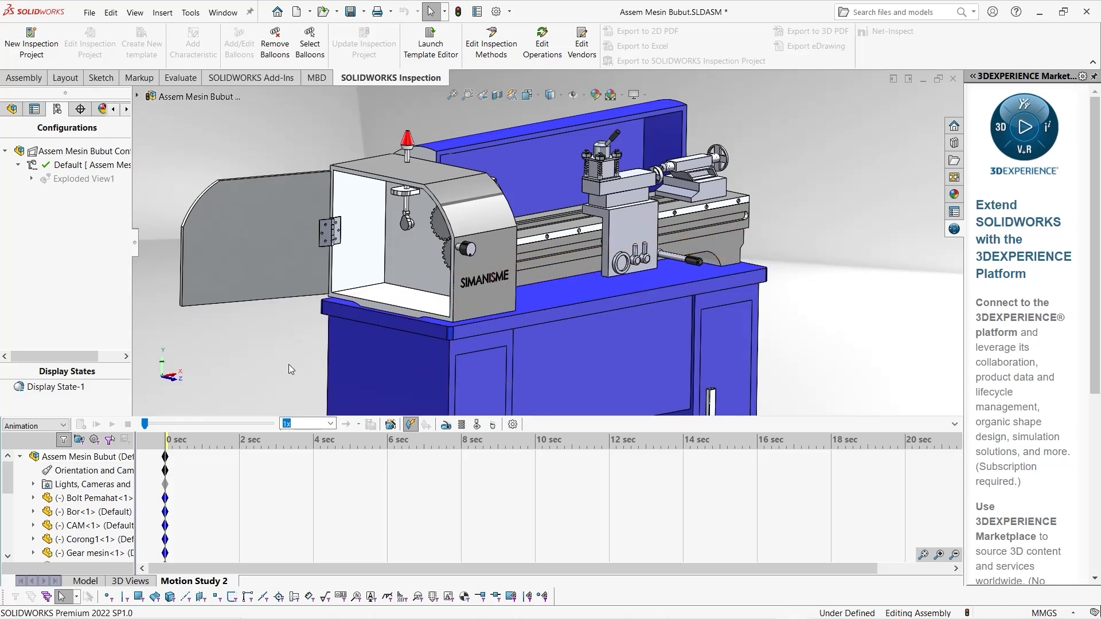
click(393, 424)
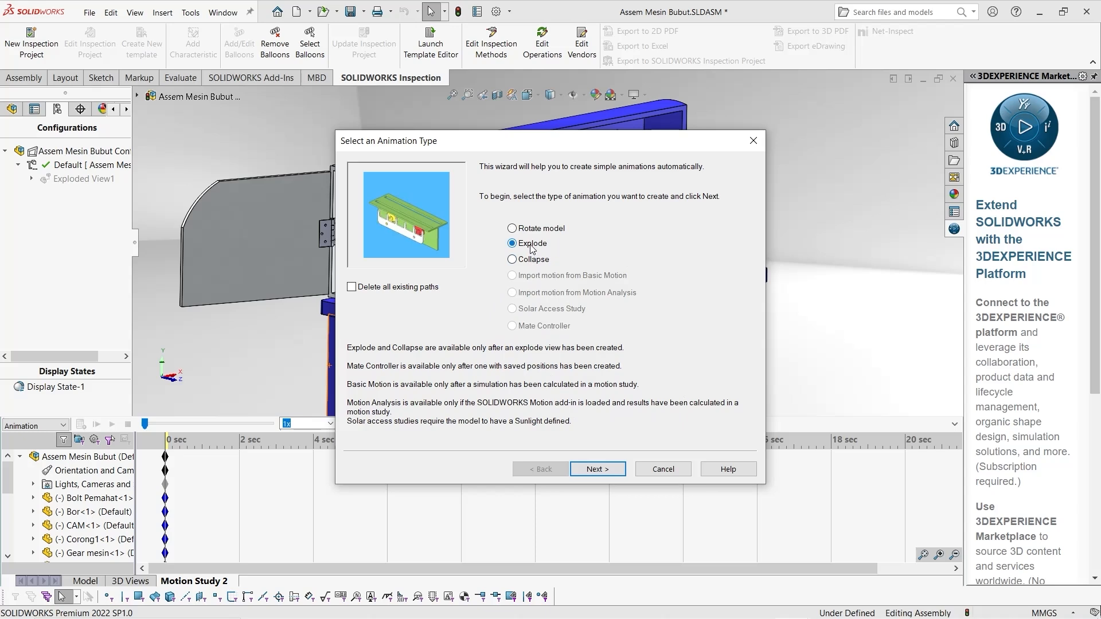
click(597, 469)
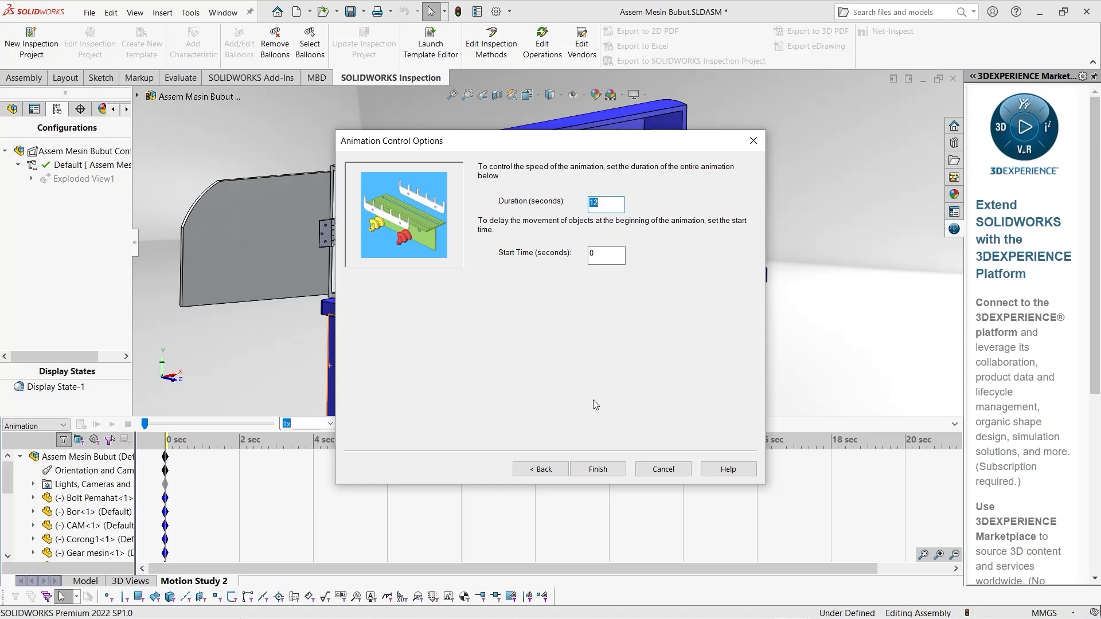
text(4)
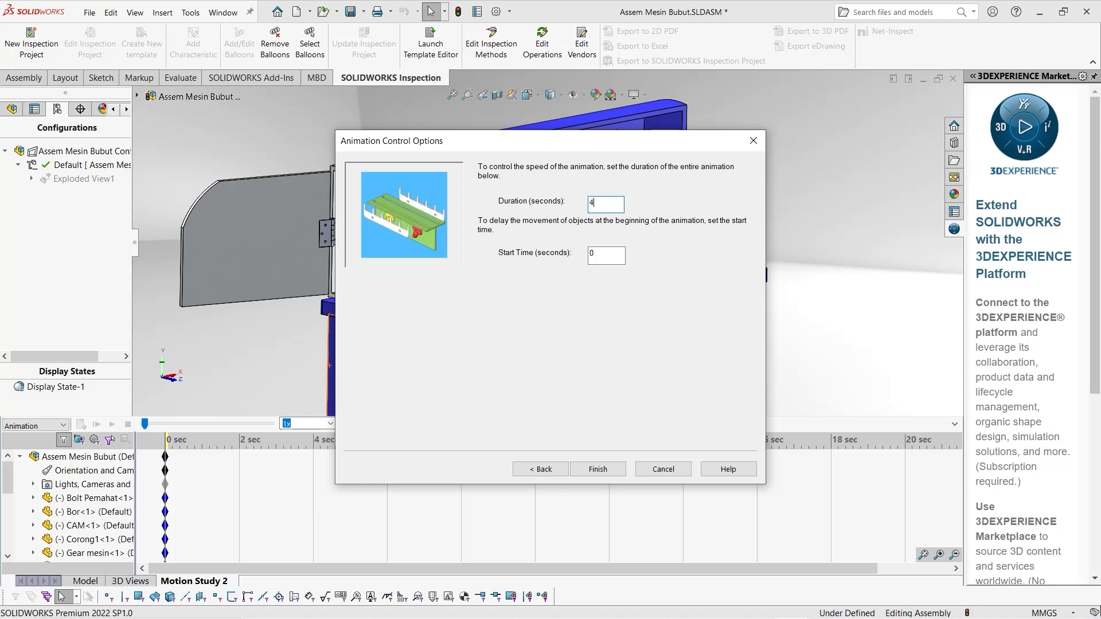
click(597, 469)
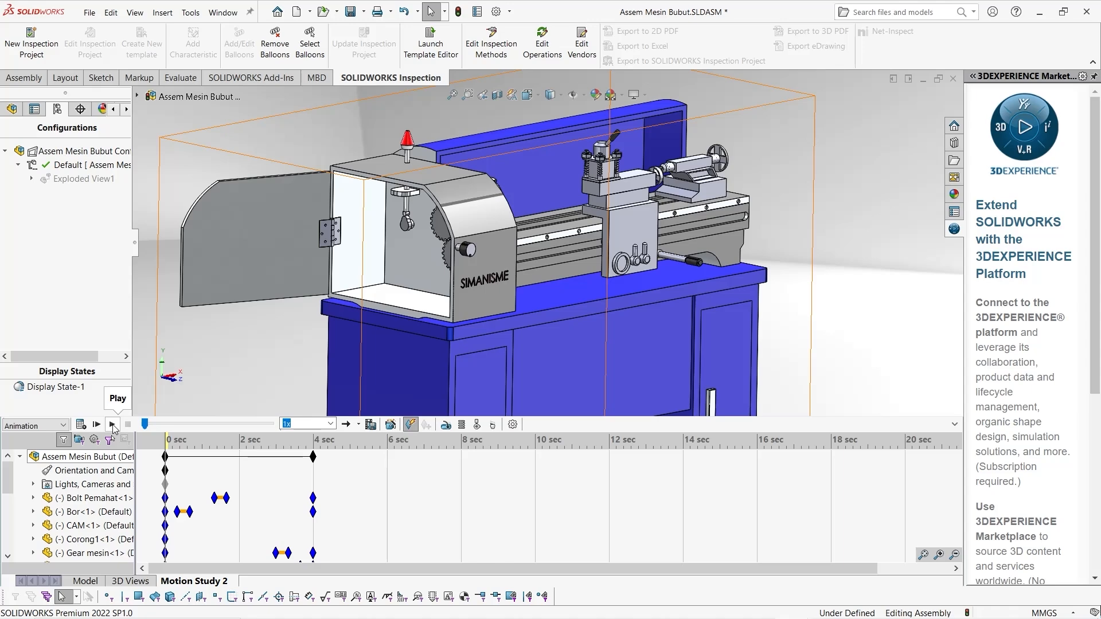
click(83, 425)
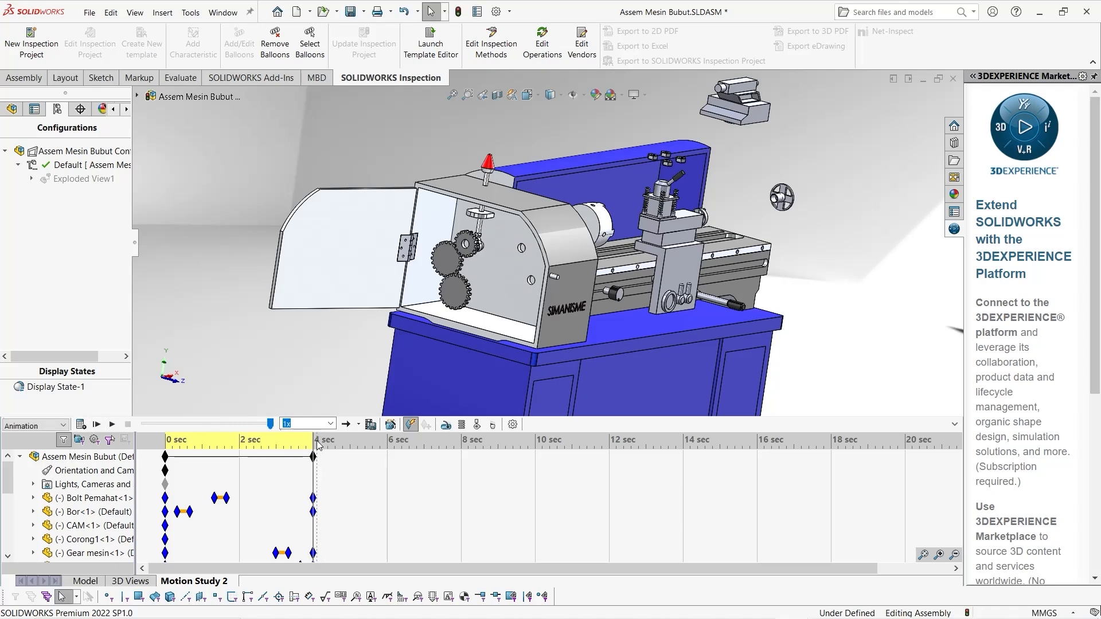
Return the time bar to 0 seconds and play the explode animation with the lathe viewed from the front
drag(314, 440, 165, 441)
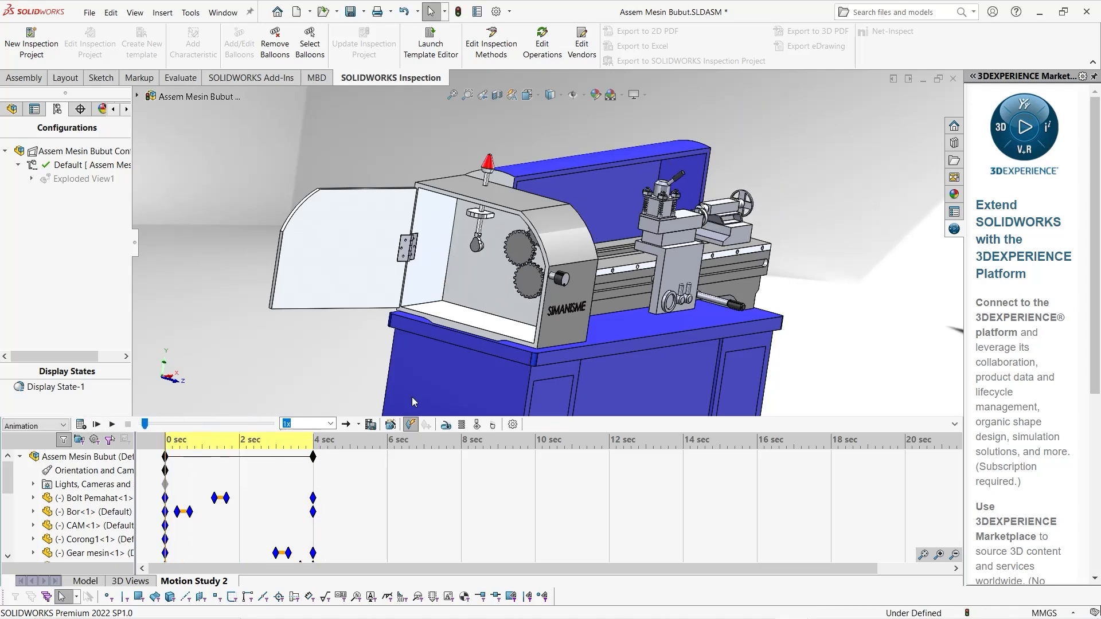
middle_drag(633, 360, 584, 350)
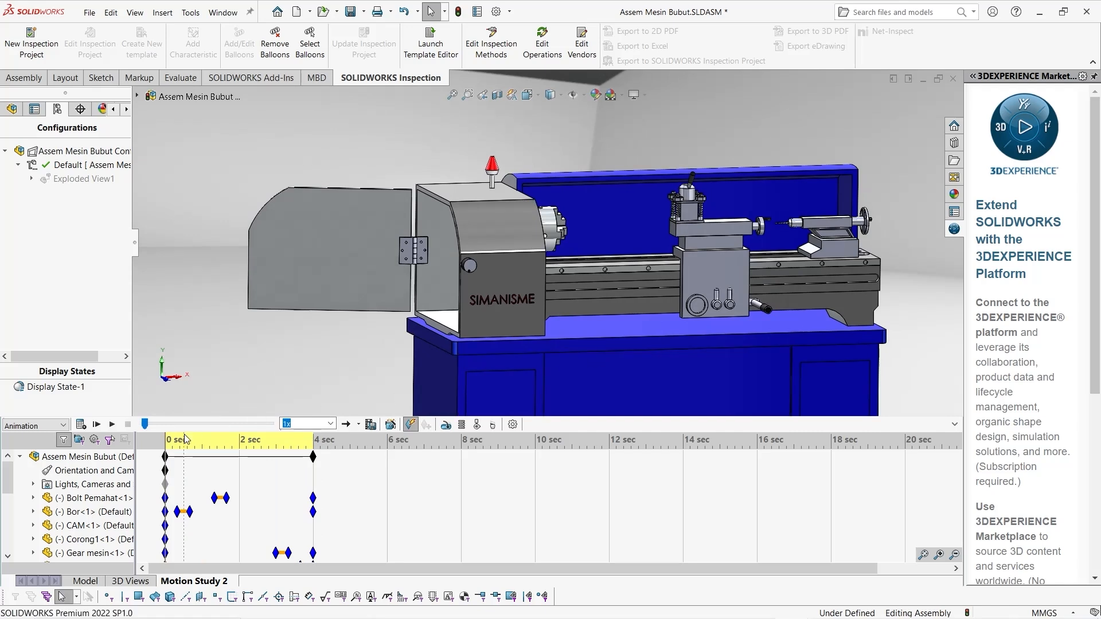
click(112, 425)
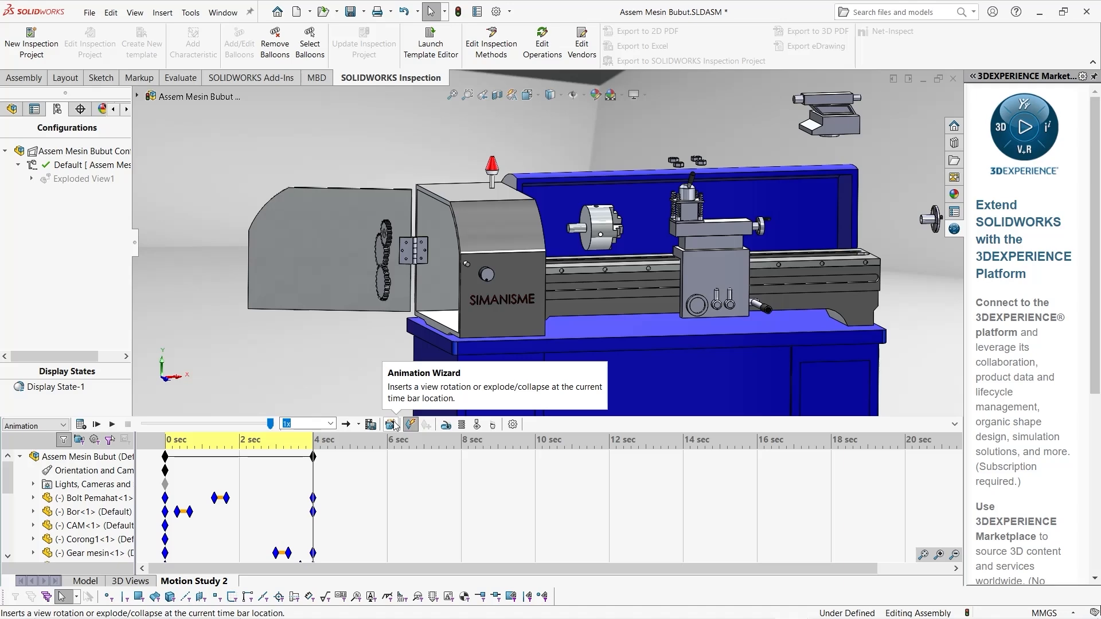
Add a collapse animation lasting 4 seconds from start time 4 with the Animation Wizard and recalculate the motion study
click(395, 425)
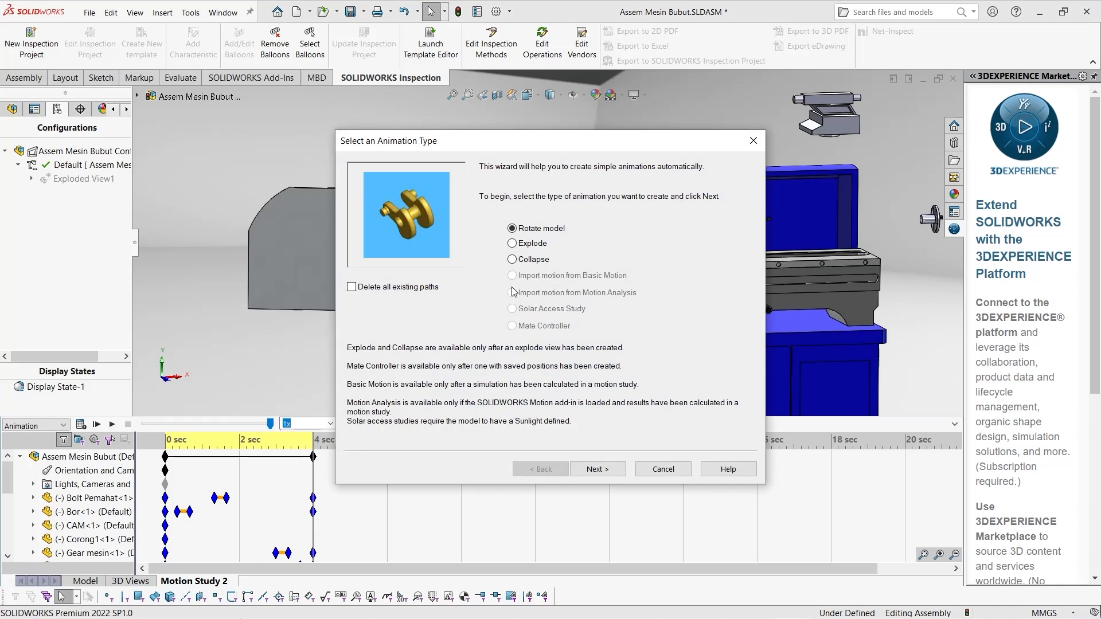
click(527, 262)
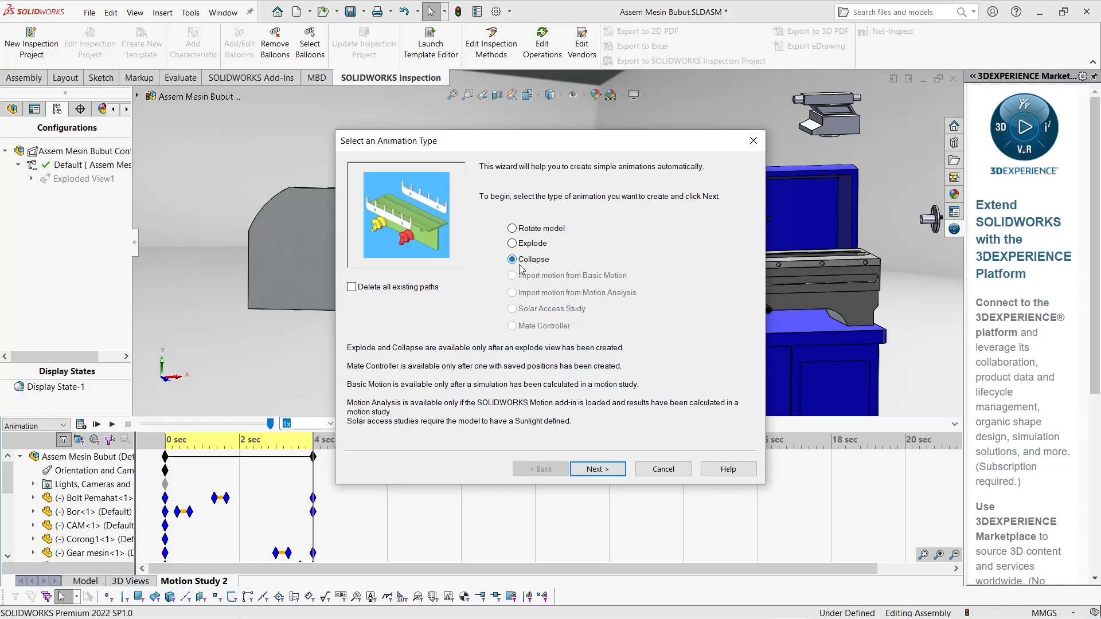
click(603, 470)
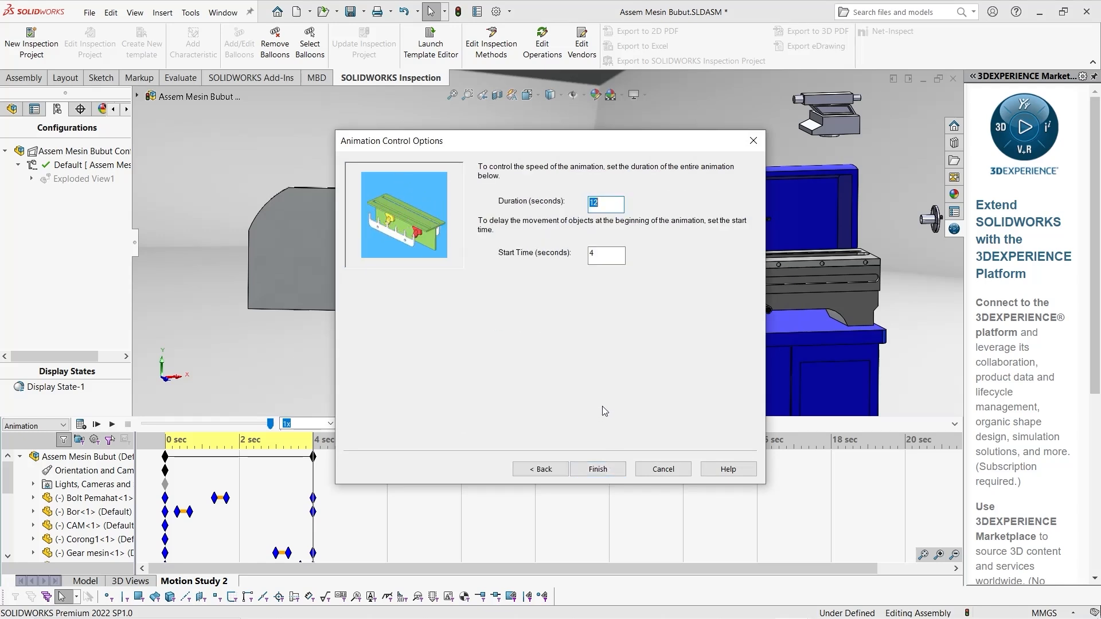
text(4)
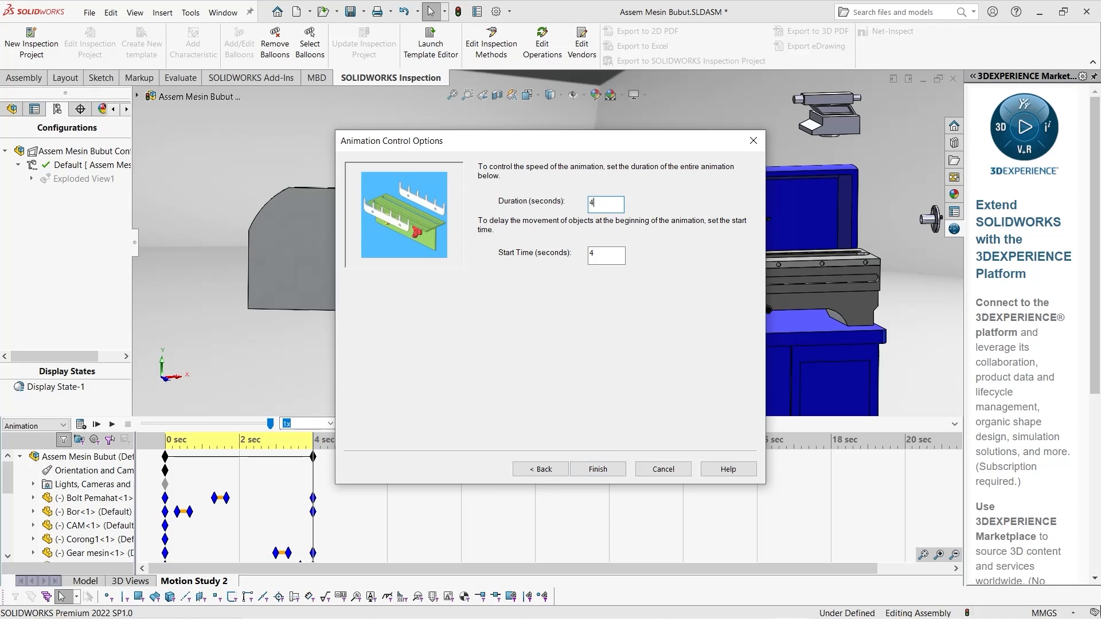
click(607, 257)
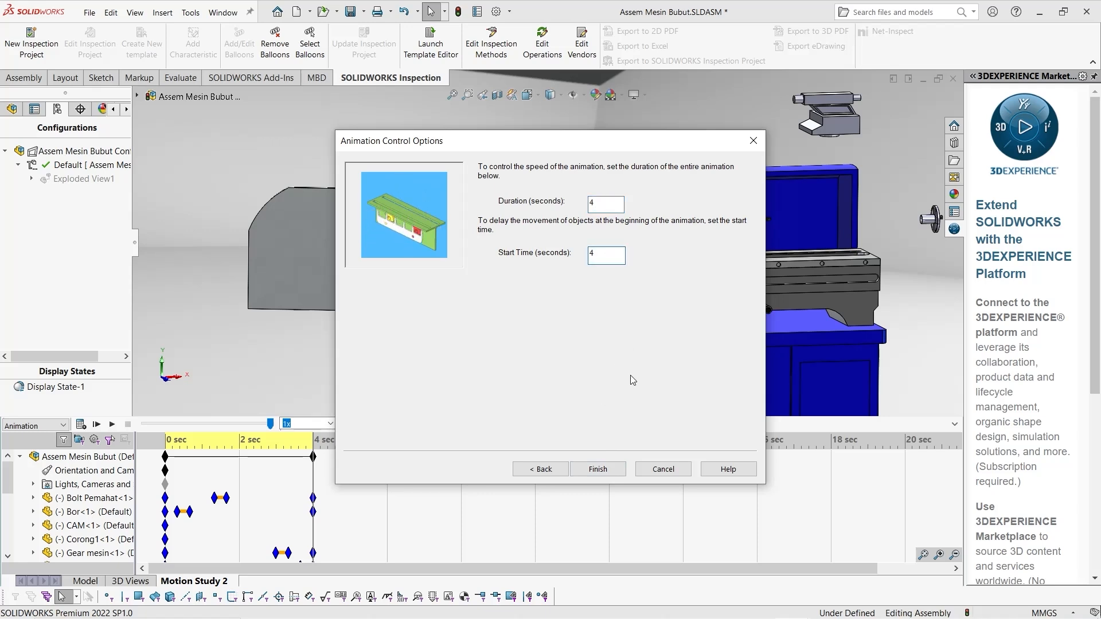
click(607, 469)
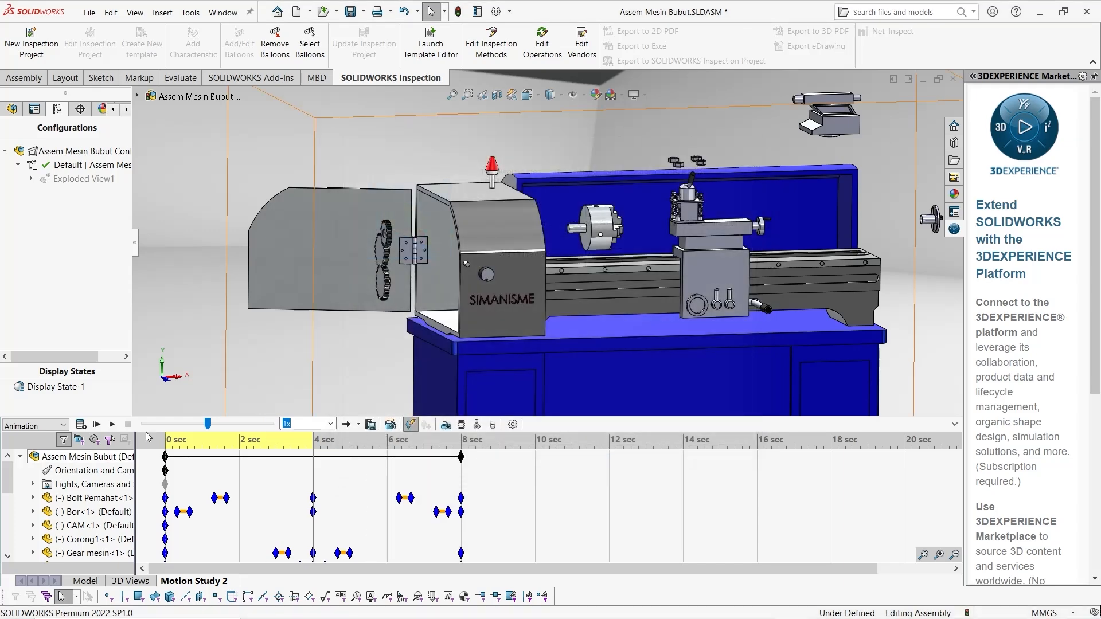
click(82, 425)
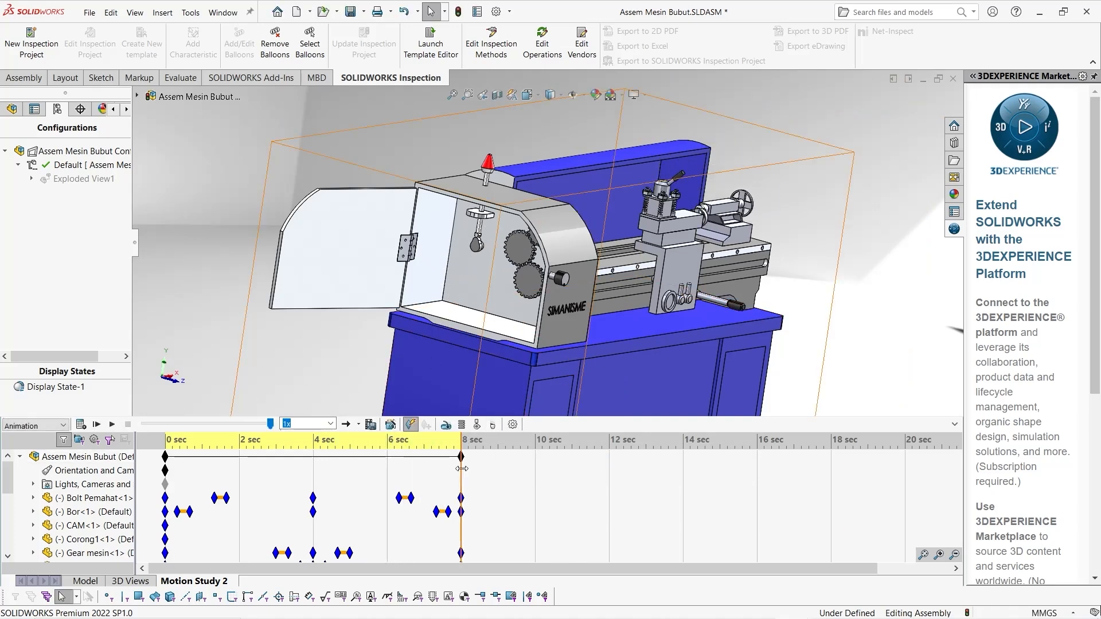
Return the time bar to 0 seconds and play the explode and collapse animation viewed from the front
drag(462, 469, 165, 470)
middle_drag(690, 276, 631, 296)
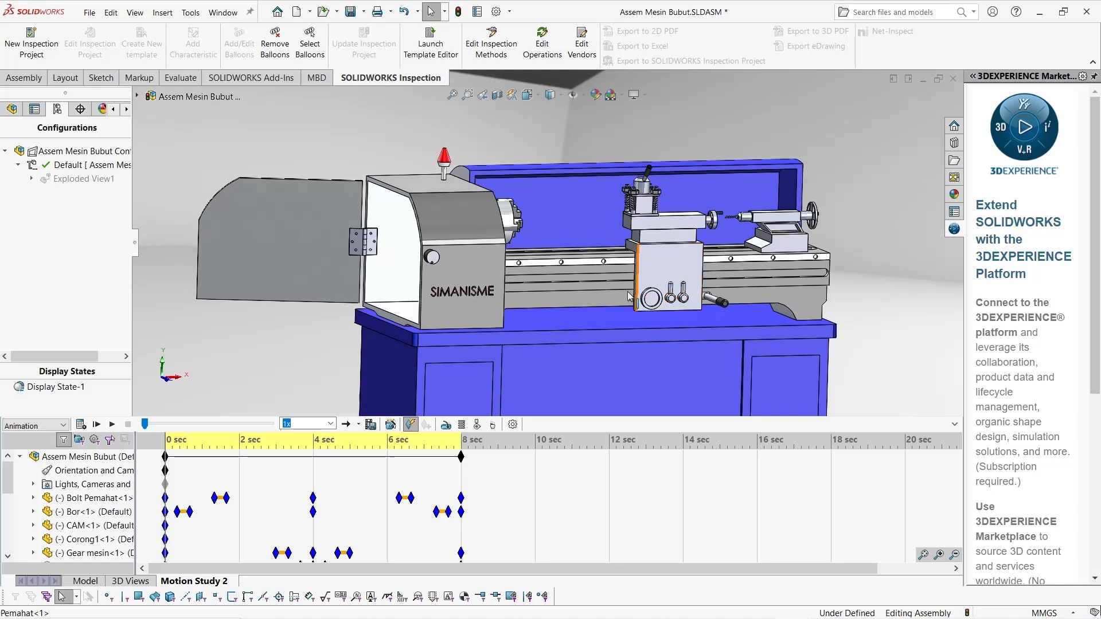
click(112, 425)
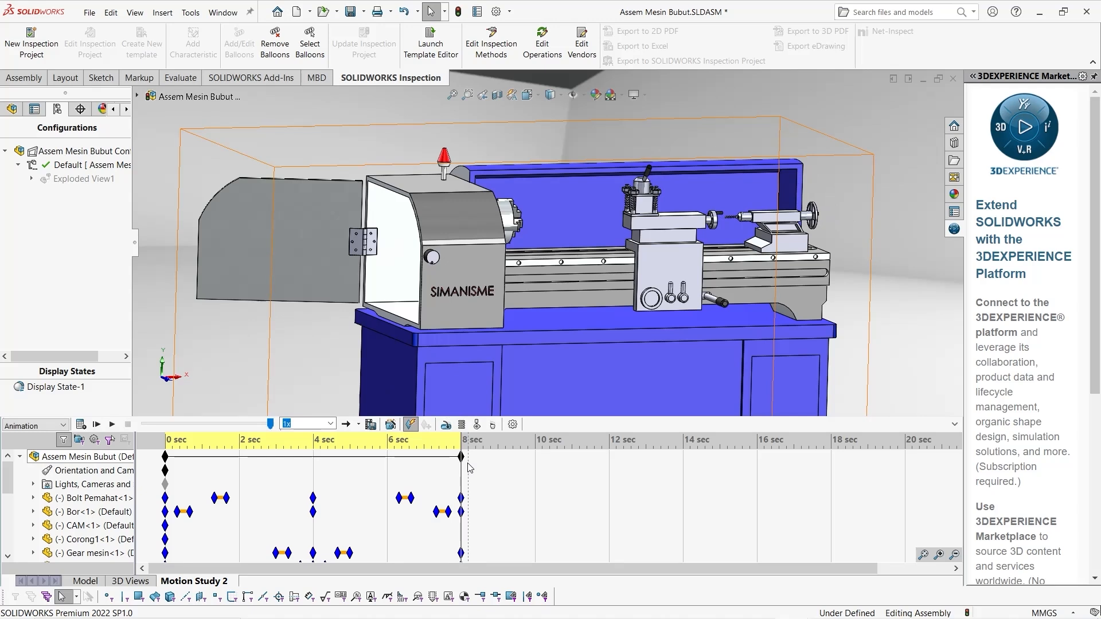
Start a rotary motor and clear the chuck axis picked for its component and direction
click(446, 425)
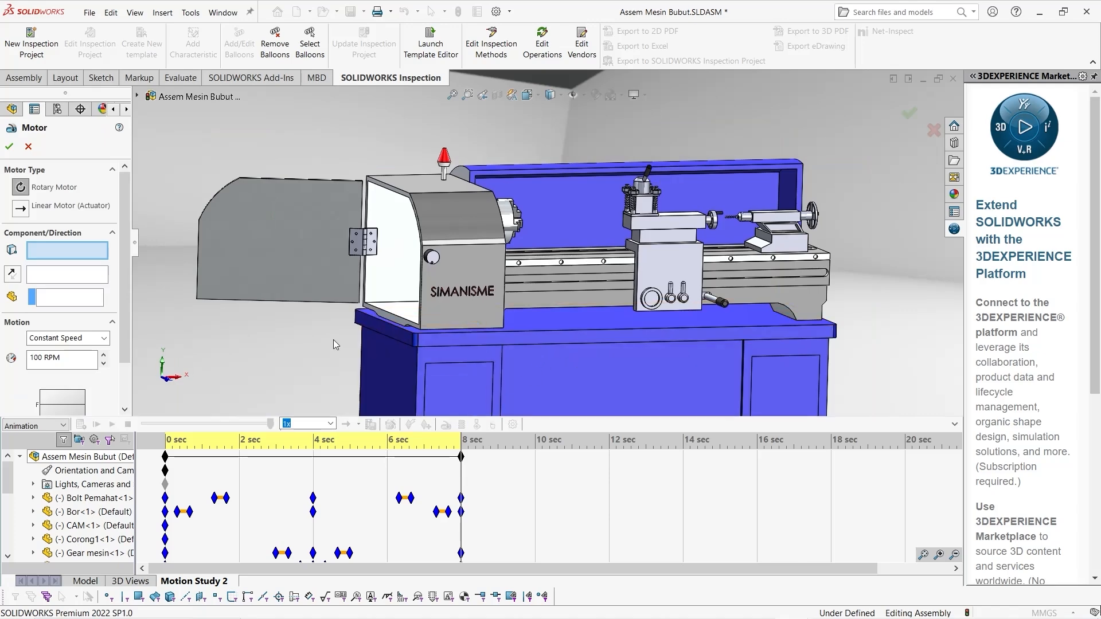
middle_drag(335, 344, 302, 336)
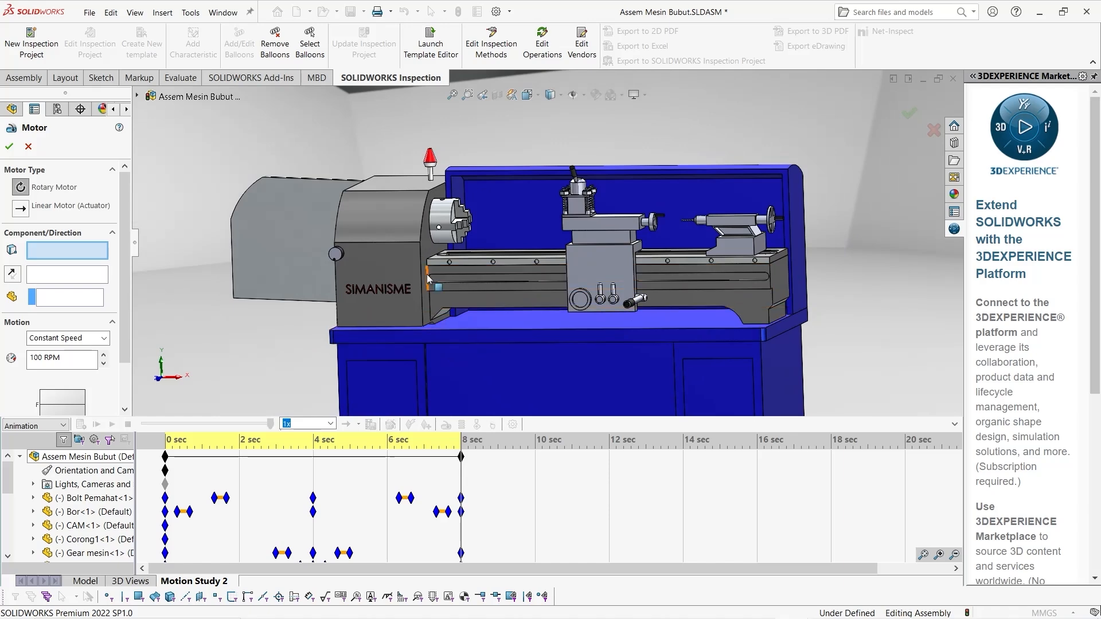
click(443, 215)
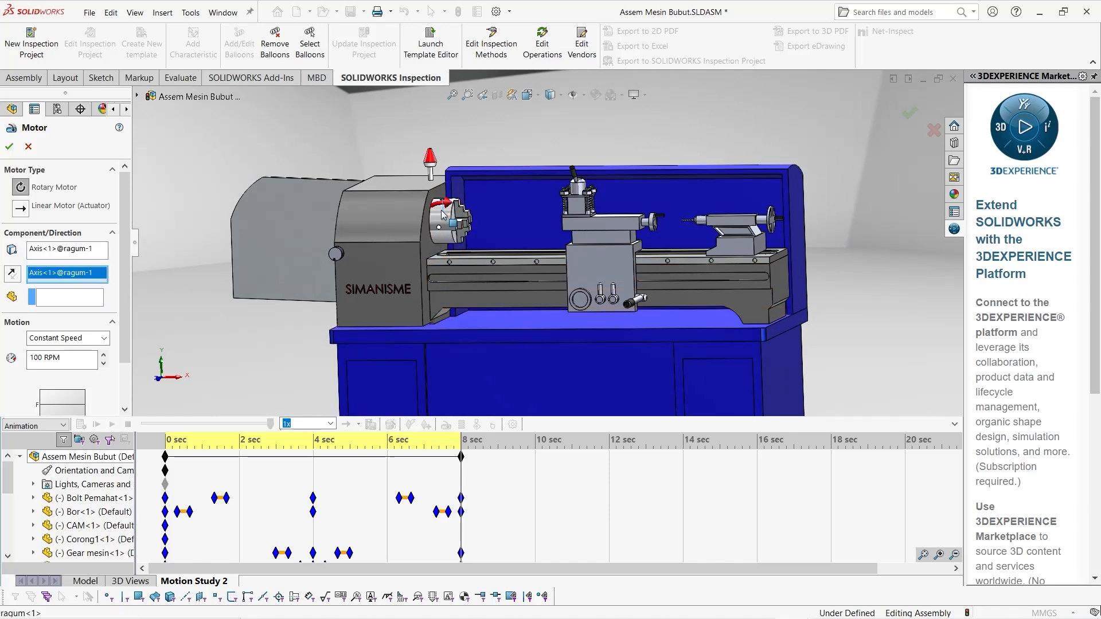
scroll(447, 215, down, 5)
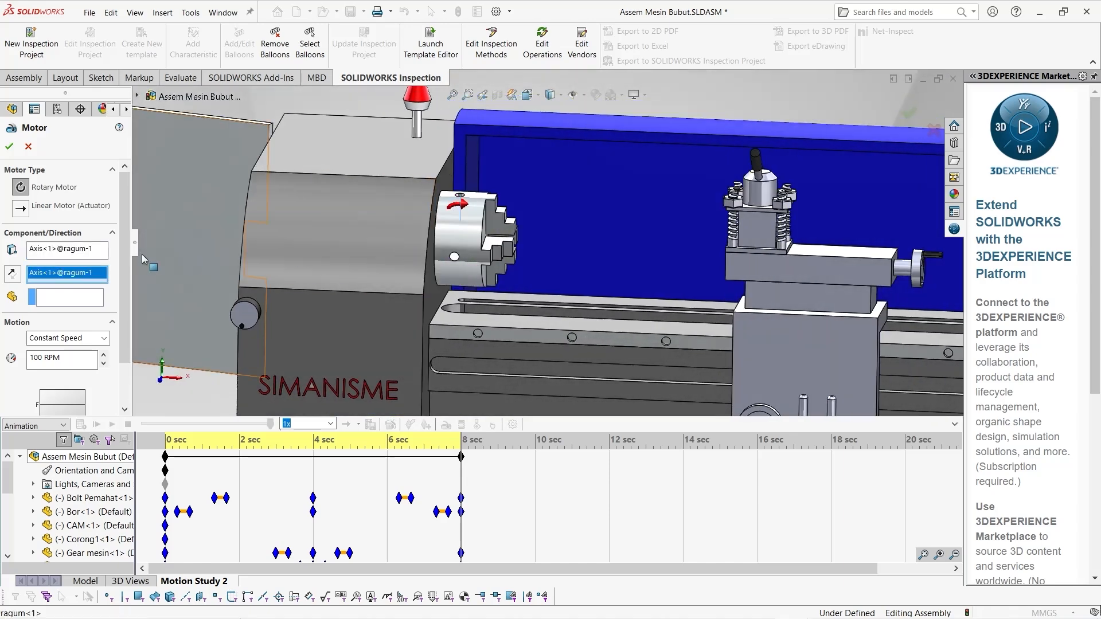
right_click(105, 279)
click(130, 284)
right_click(90, 252)
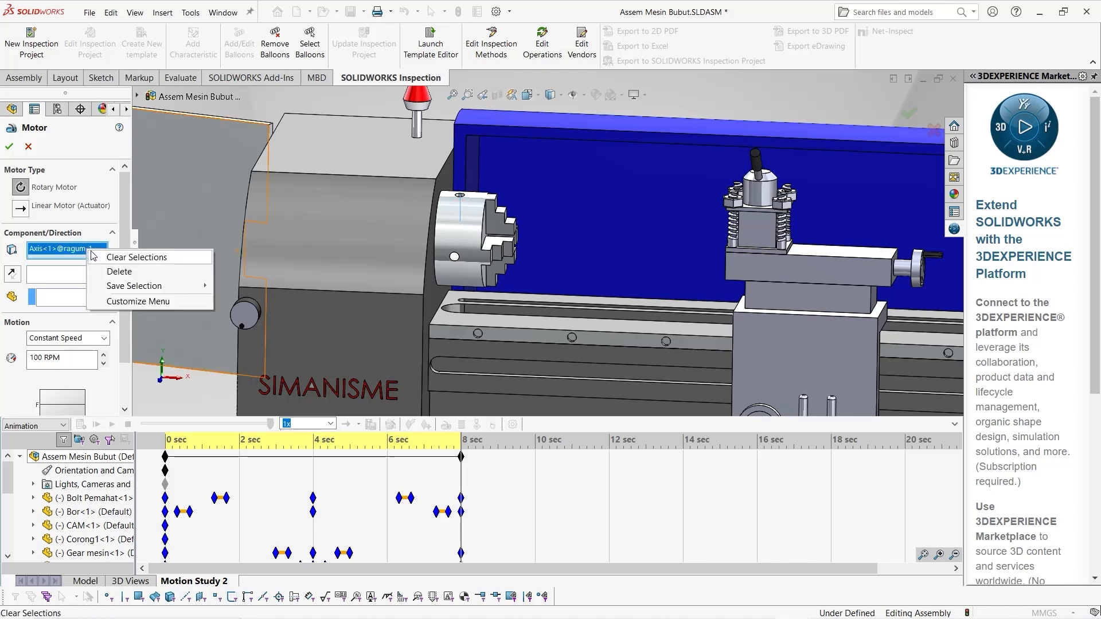
click(129, 257)
Apply the rotary motor to the chuck's outer cylindrical face at a constant speed of 100 RPM
click(461, 238)
middle_drag(462, 238, 626, 295)
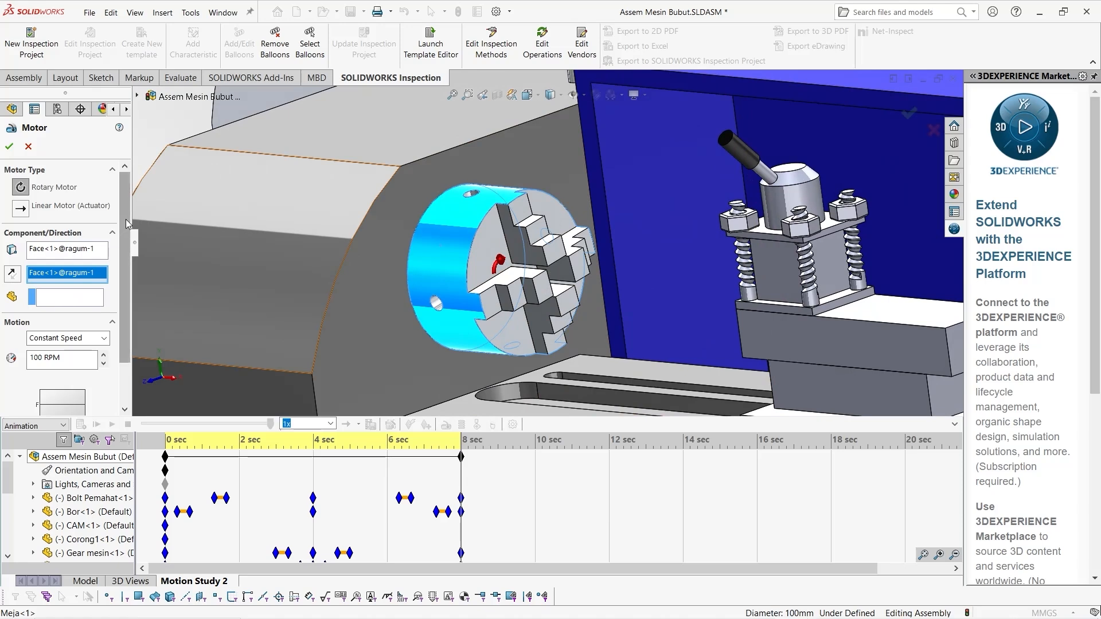
scroll(33, 290, down, 1)
click(12, 243)
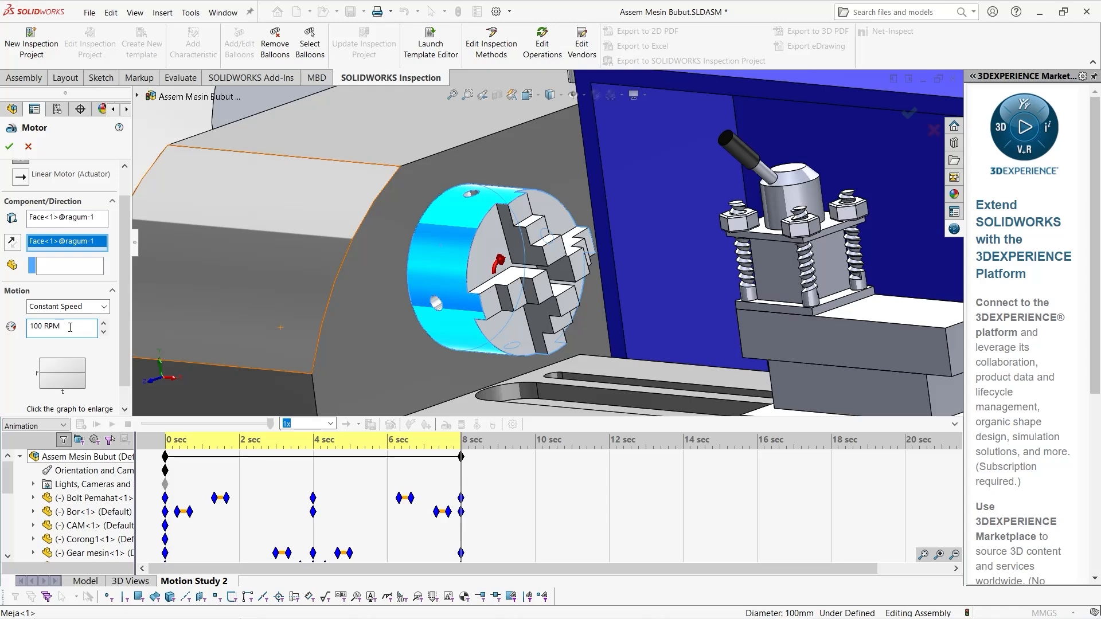
scroll(512, 299, up, 3)
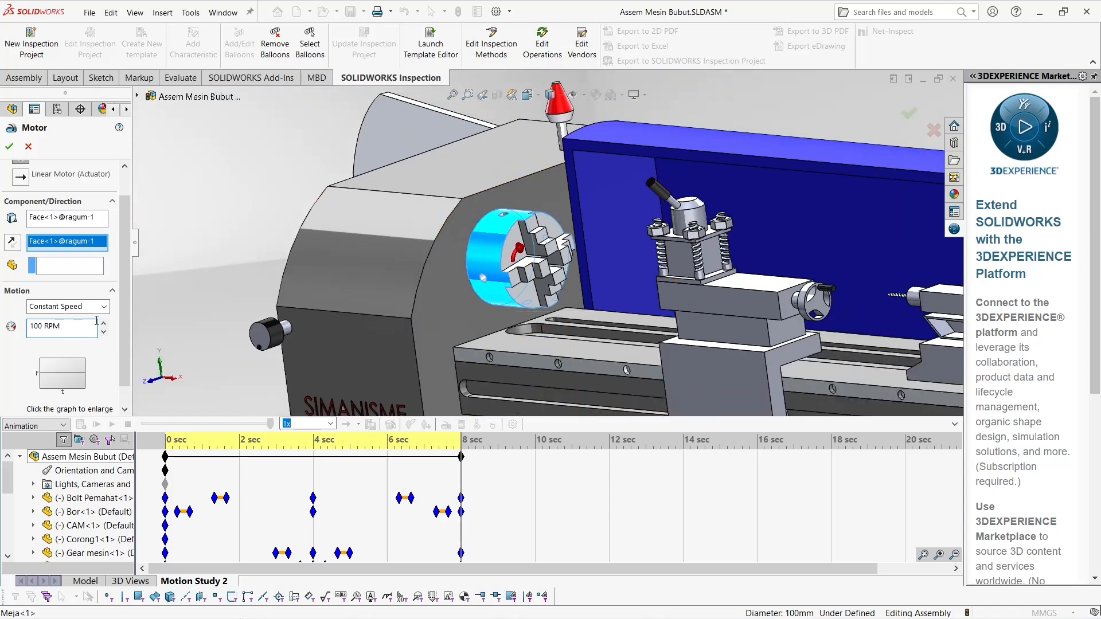
scroll(114, 310, up, 2)
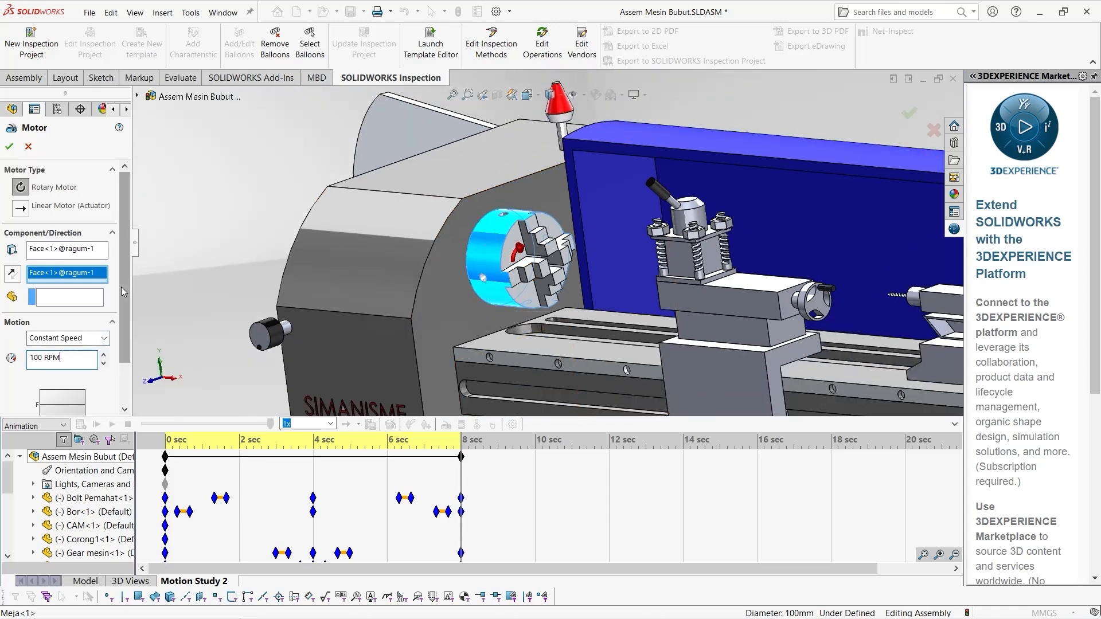
click(10, 147)
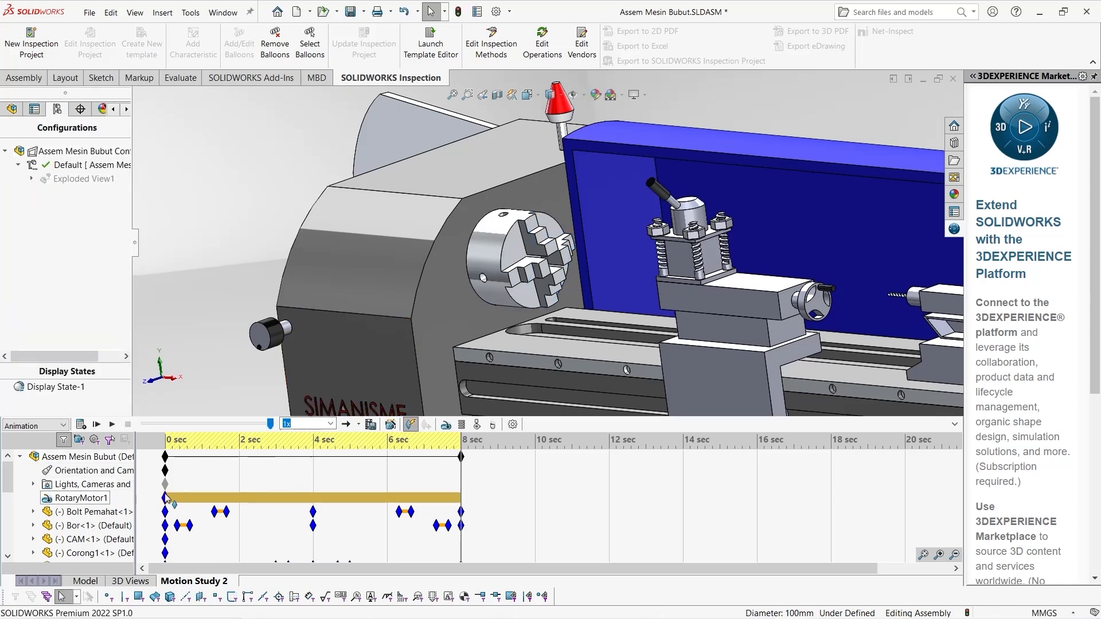
Shift the chuck motor's time span to run from 8 to 14 seconds and calculate the motion study
mouse_move(166, 498)
drag(165, 498, 225, 498)
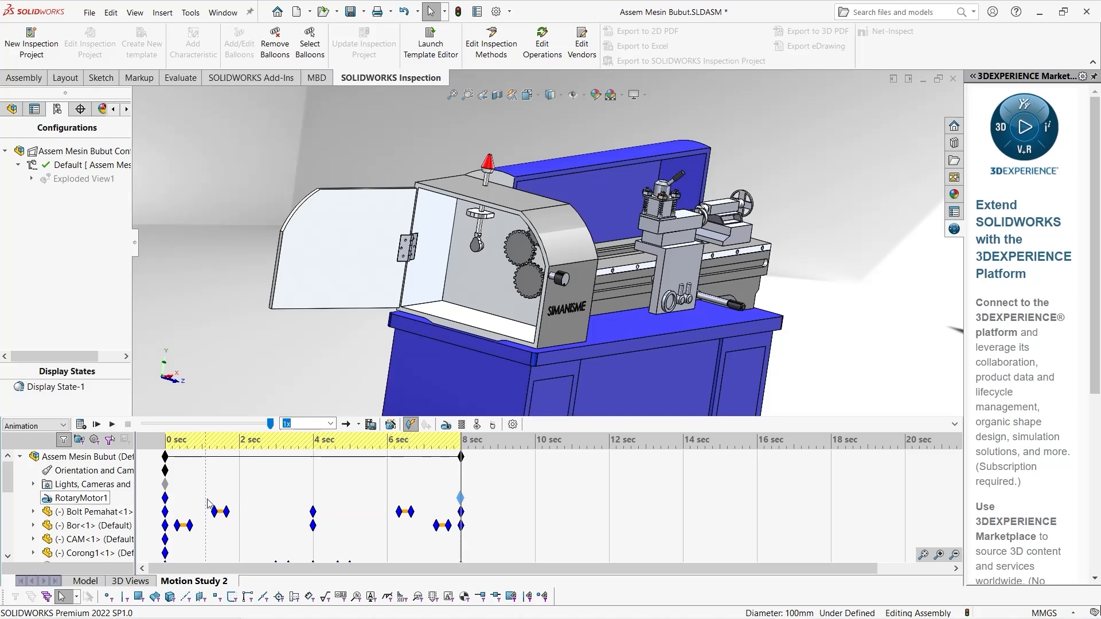
drag(165, 498, 223, 499)
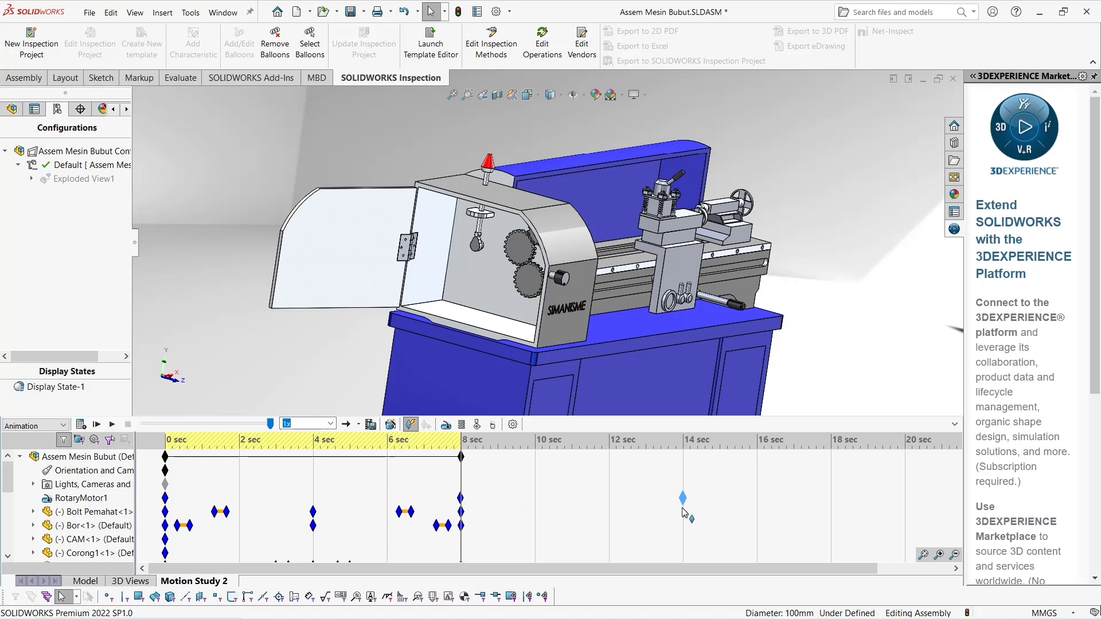
drag(683, 512, 682, 512)
click(681, 500)
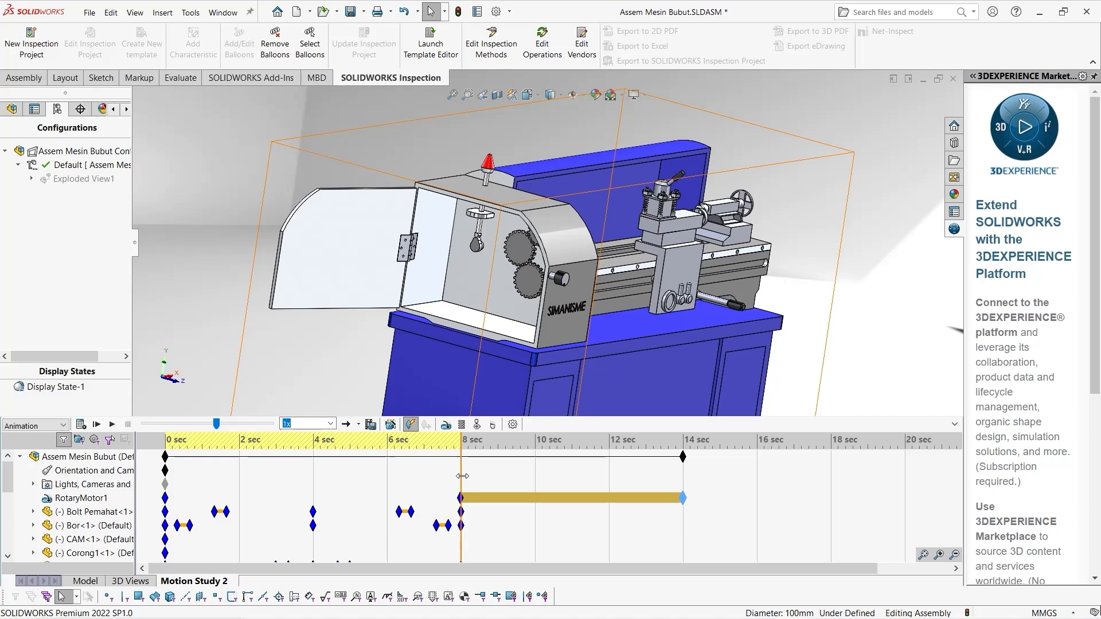
click(461, 498)
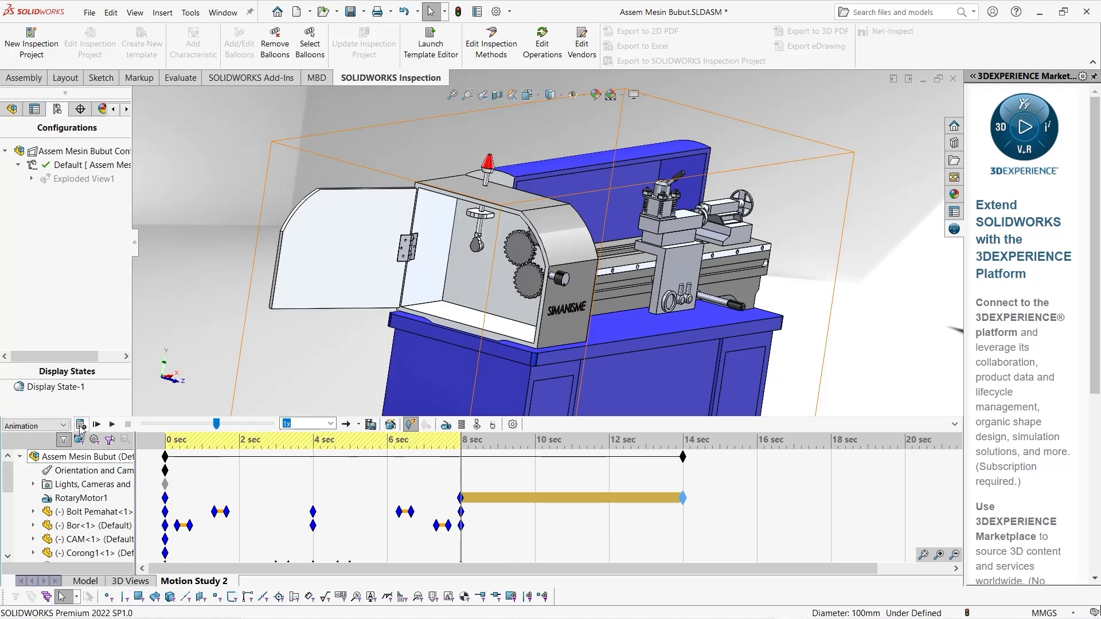
click(80, 425)
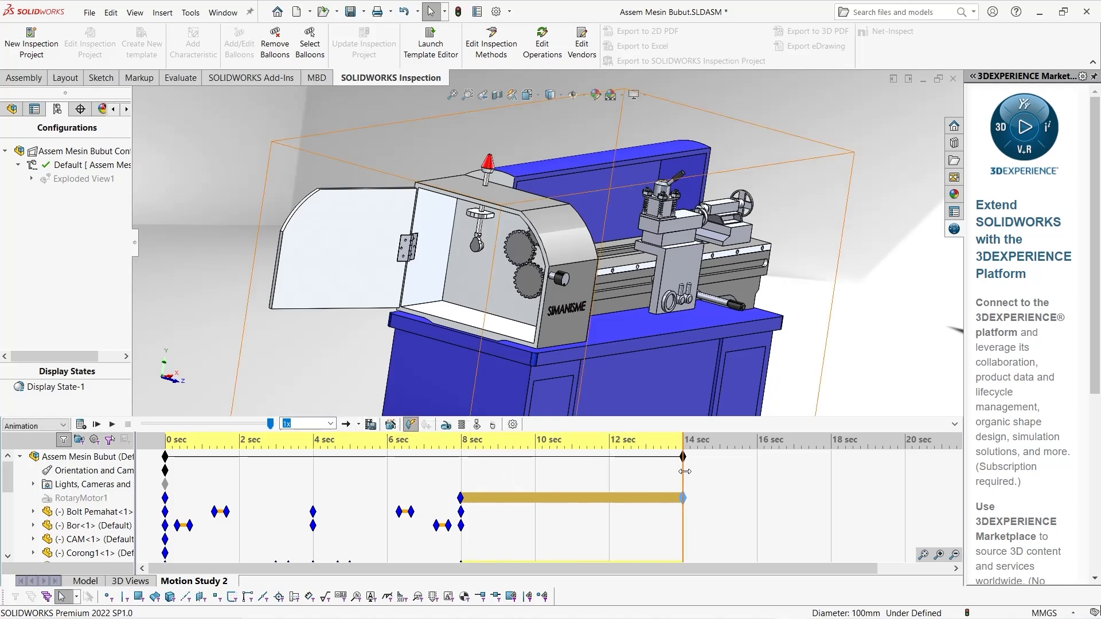
Rewind the motion study to 0 seconds and play it with the chuck's rotation included, viewed from the front
drag(685, 472, 144, 483)
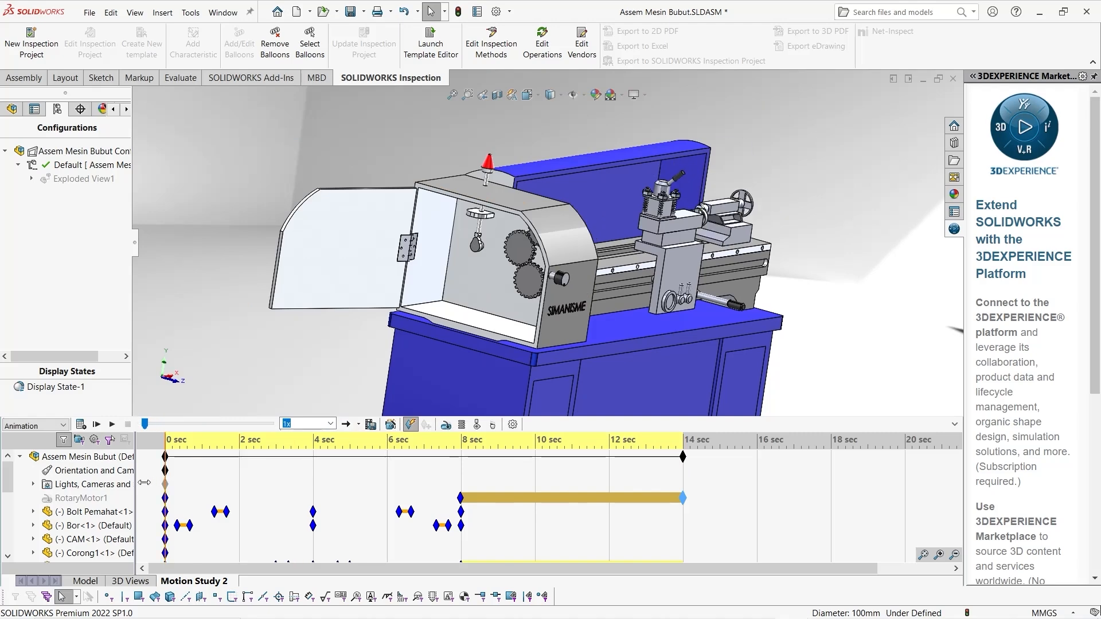
middle_drag(440, 344, 388, 328)
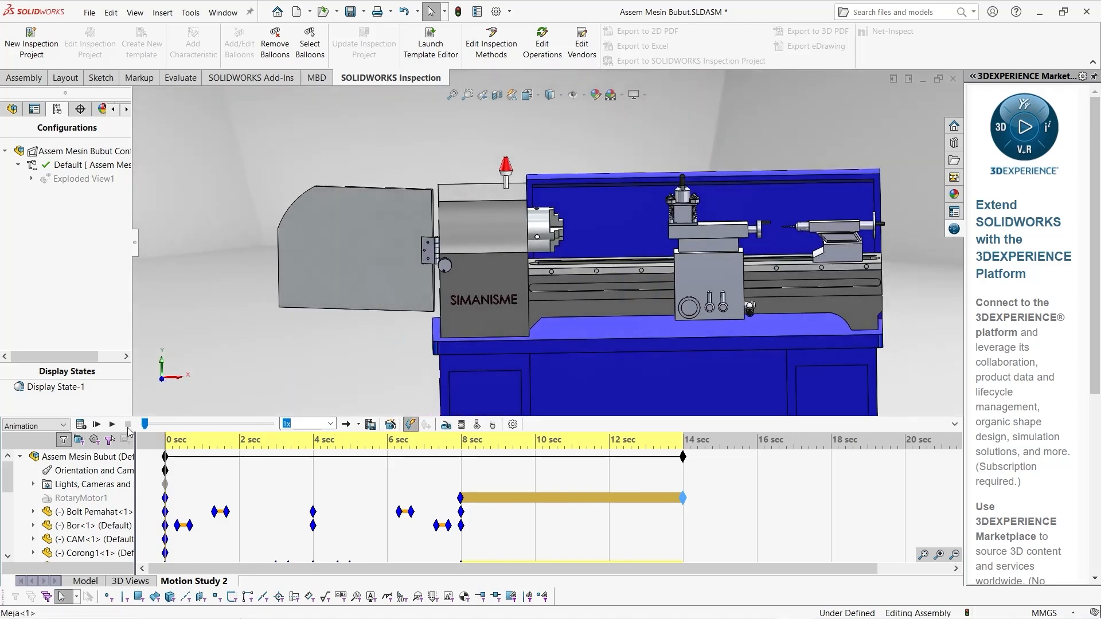
click(112, 425)
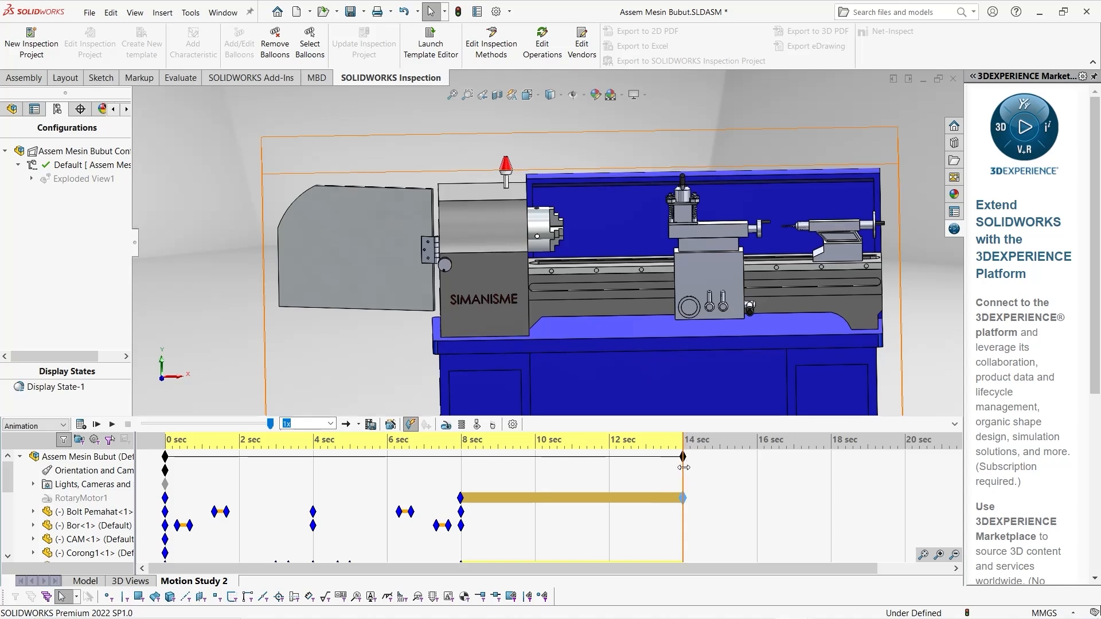
With the time bar at 14 seconds, make the lathe's table and body component (Meja) transparent
mouse_move(683, 467)
mouse_down()
mouse_move(532, 475)
mouse_move(683, 478)
mouse_up()
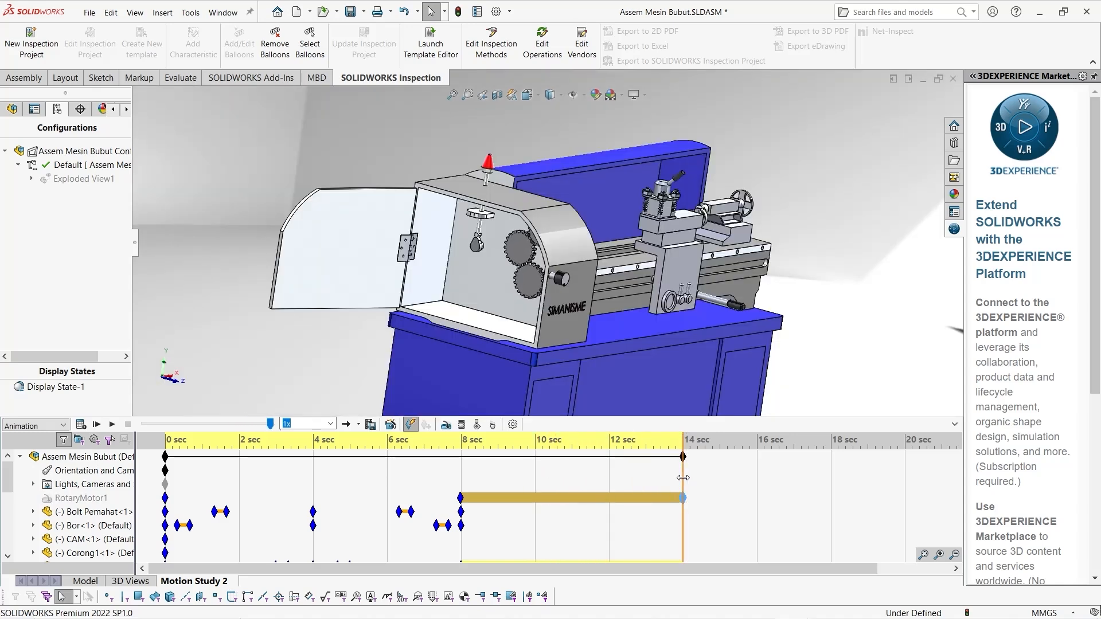
middle_drag(689, 367, 639, 345)
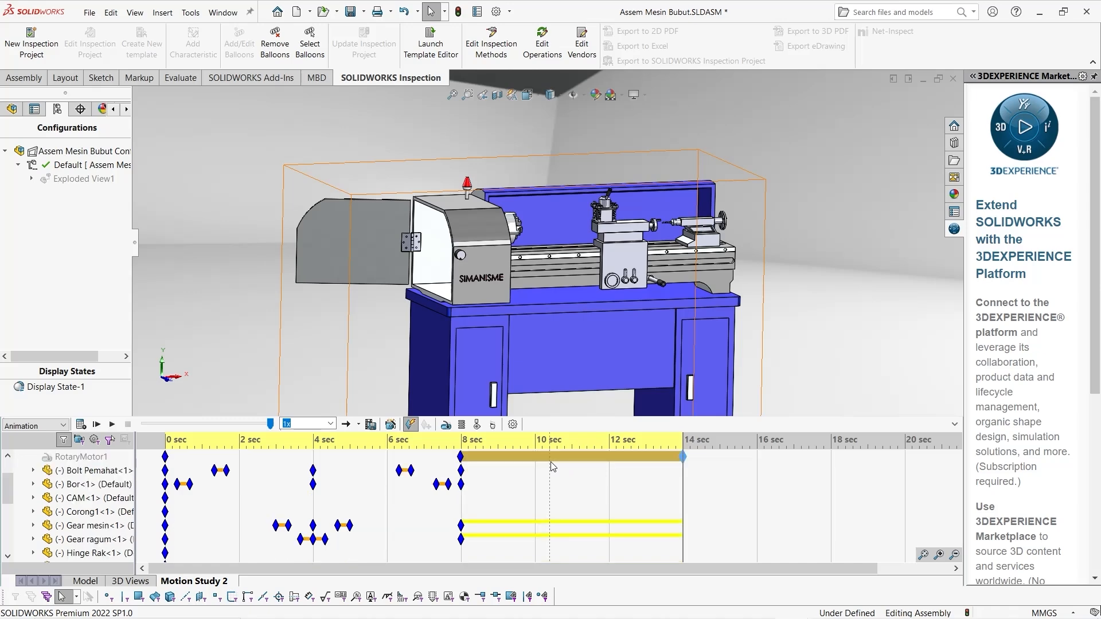
middle_drag(466, 315, 528, 305)
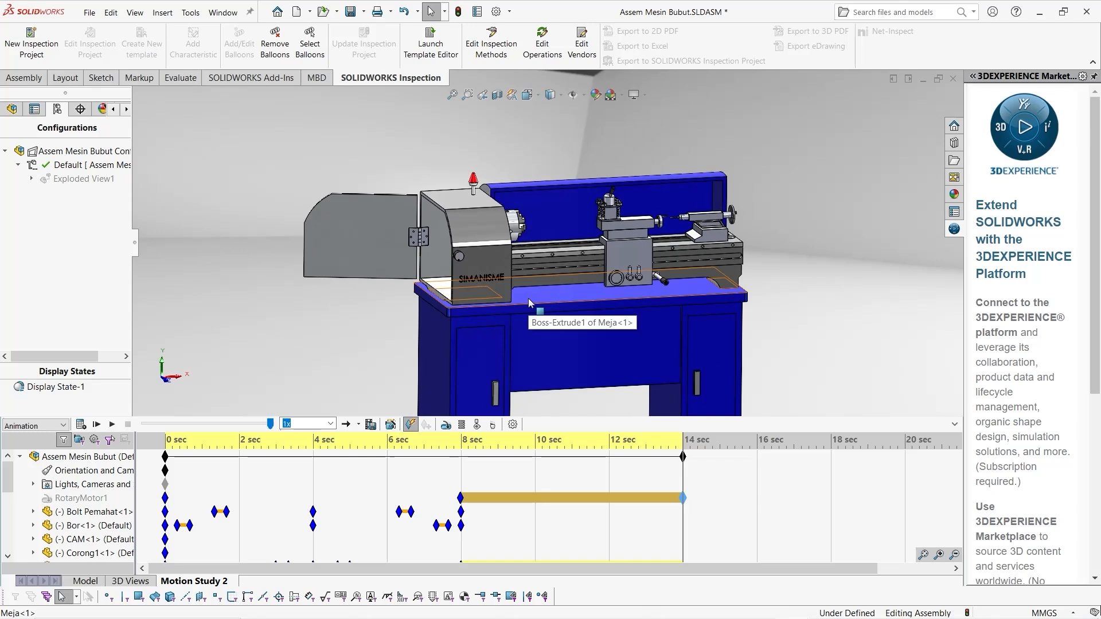
right_click(530, 303)
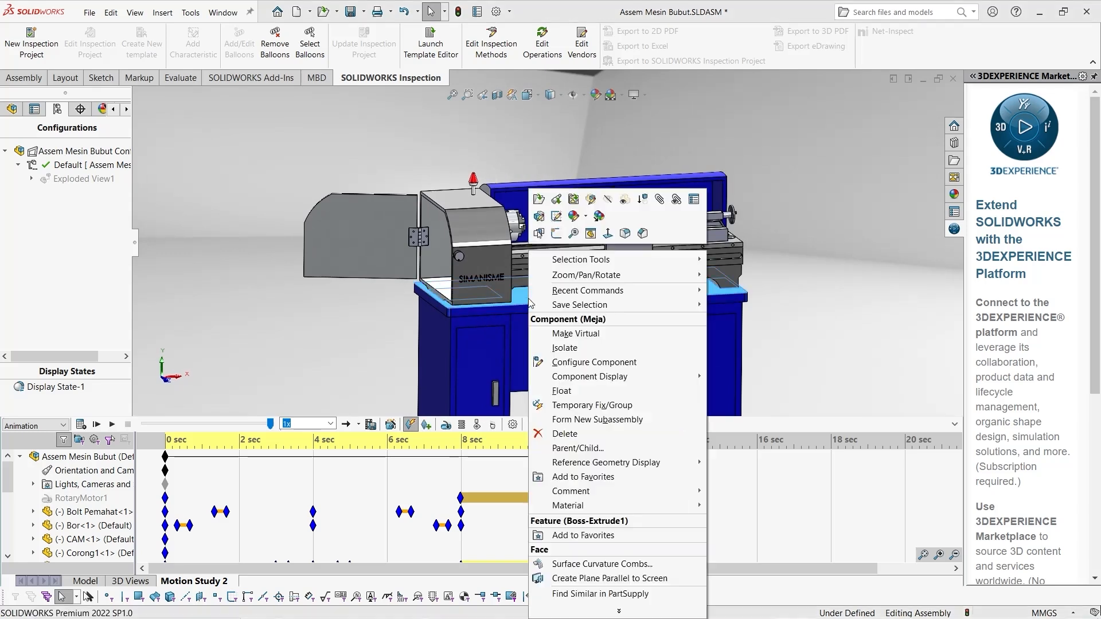
click(487, 312)
click(548, 338)
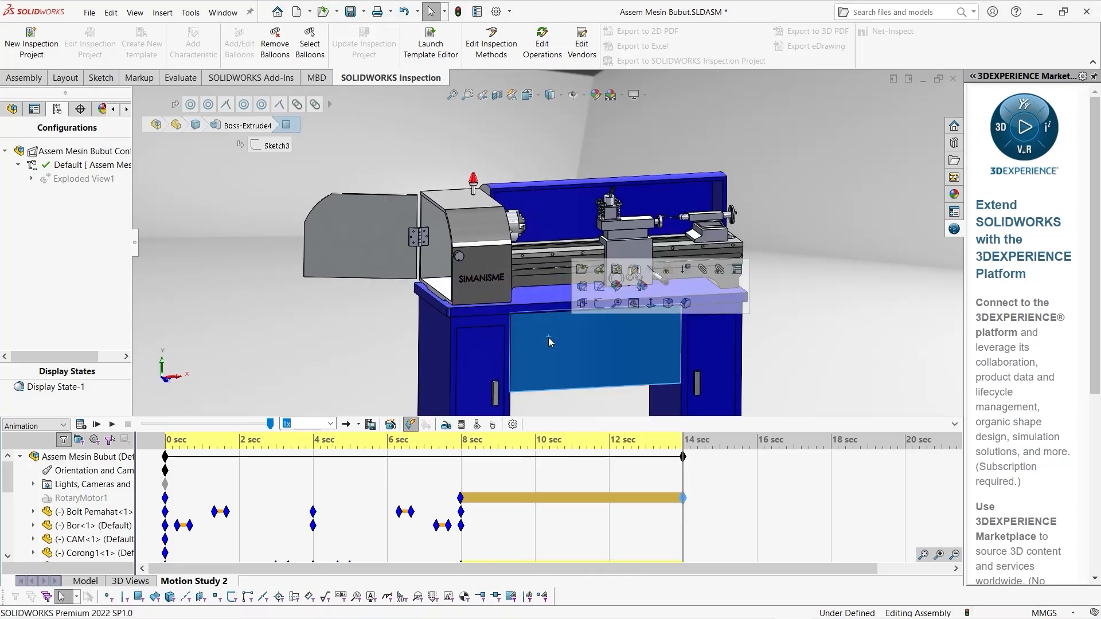
click(539, 293)
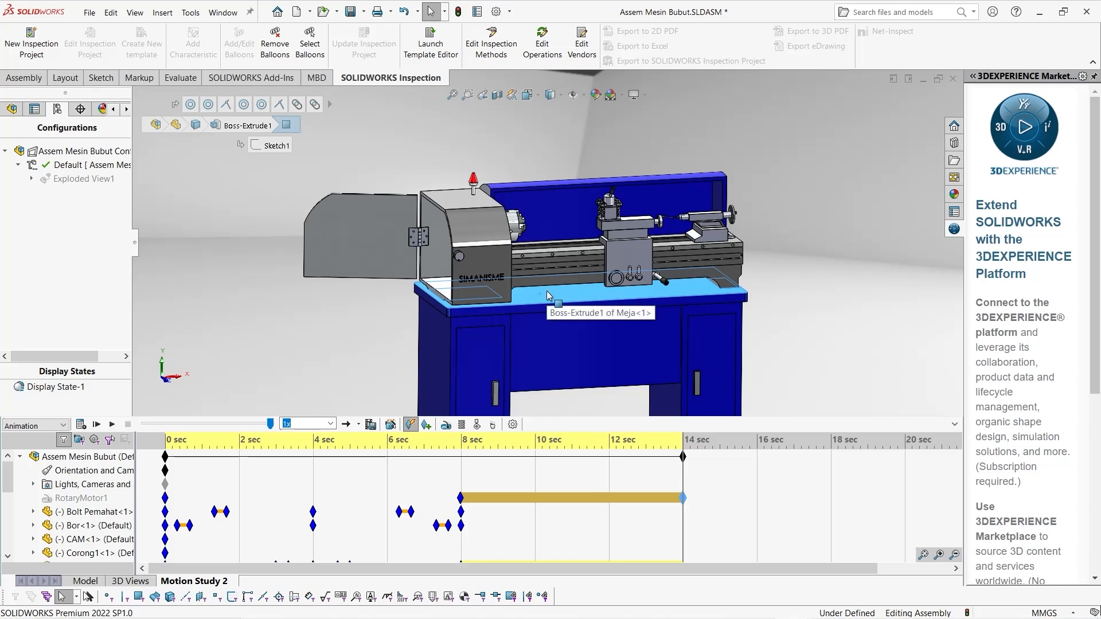
right_click(547, 295)
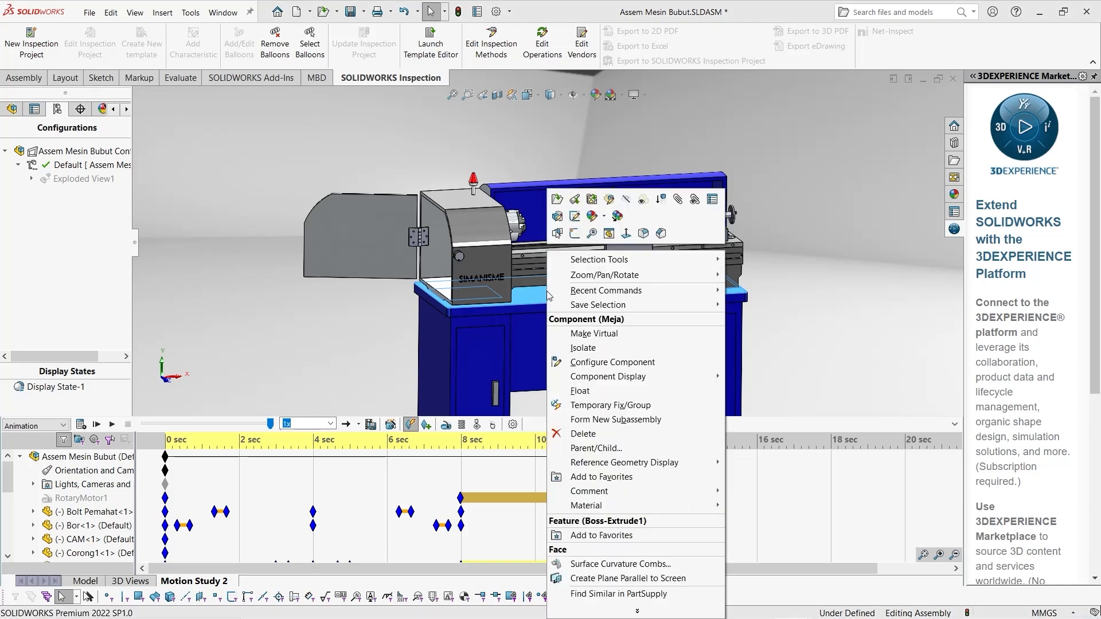
click(640, 198)
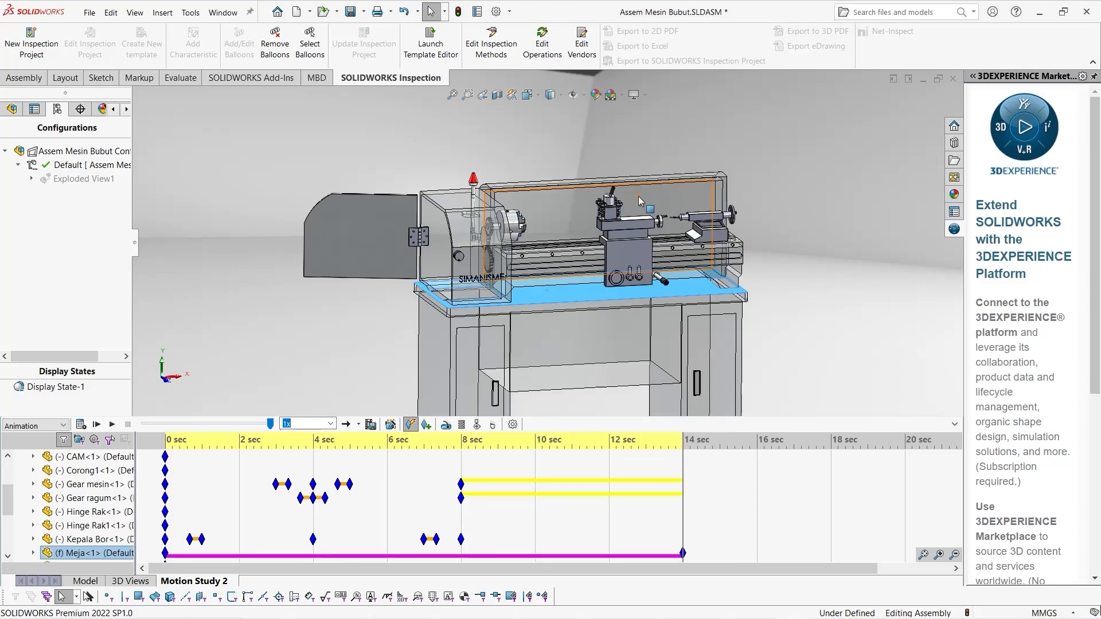
Move the Meja component's transparency key to 10 seconds and copy its opaque key from 0 to 8 seconds
middle_drag(376, 338, 396, 292)
scroll(541, 493, down, 3)
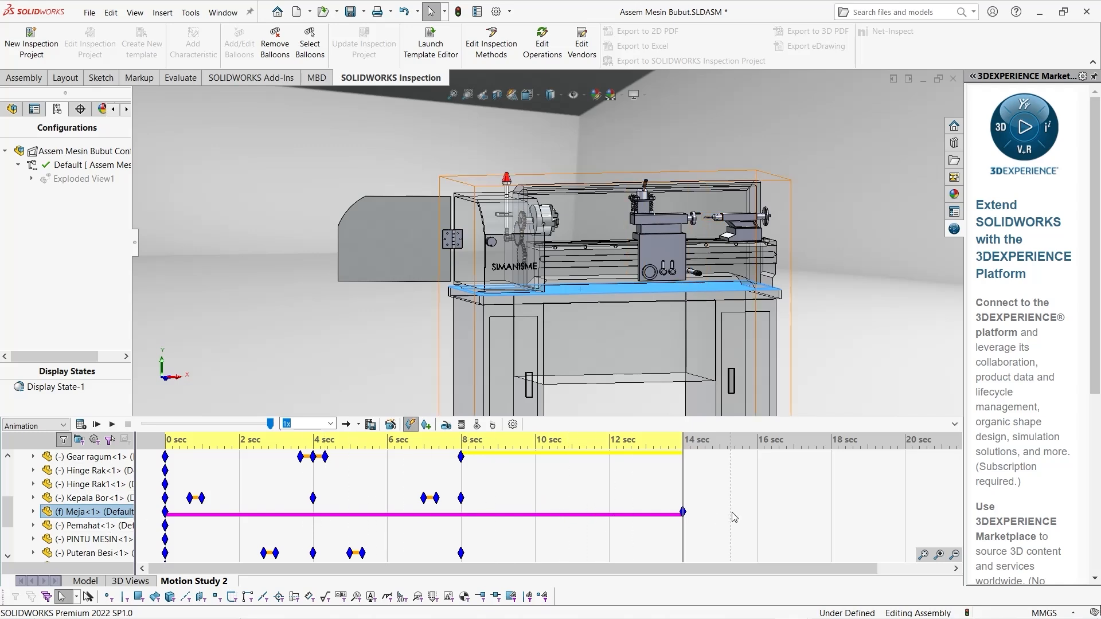
drag(684, 512, 658, 515)
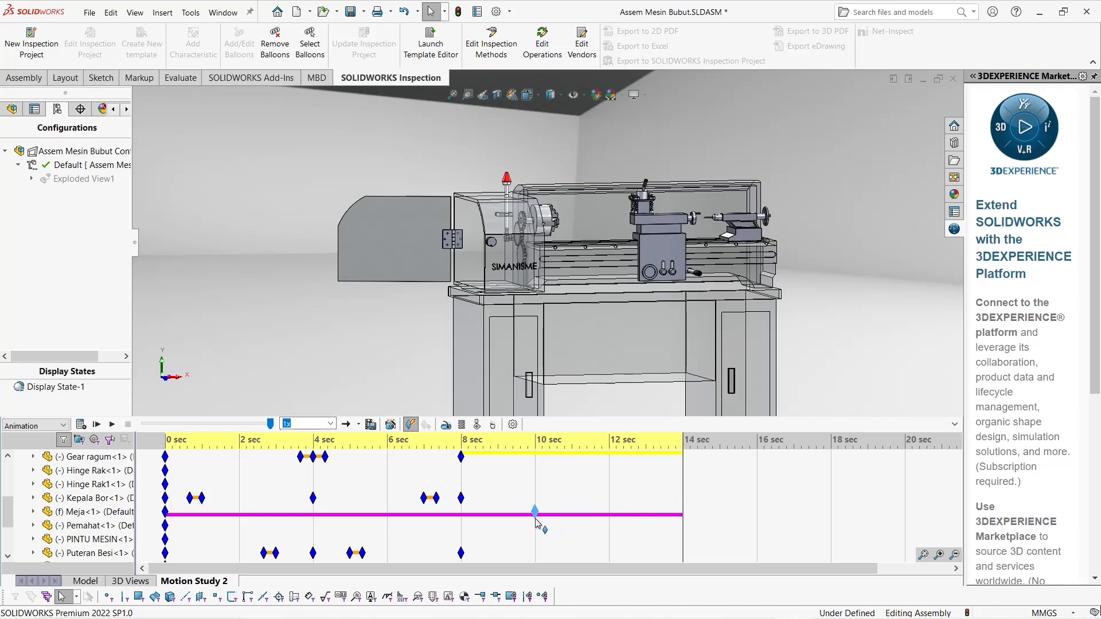
drag(536, 520, 536, 516)
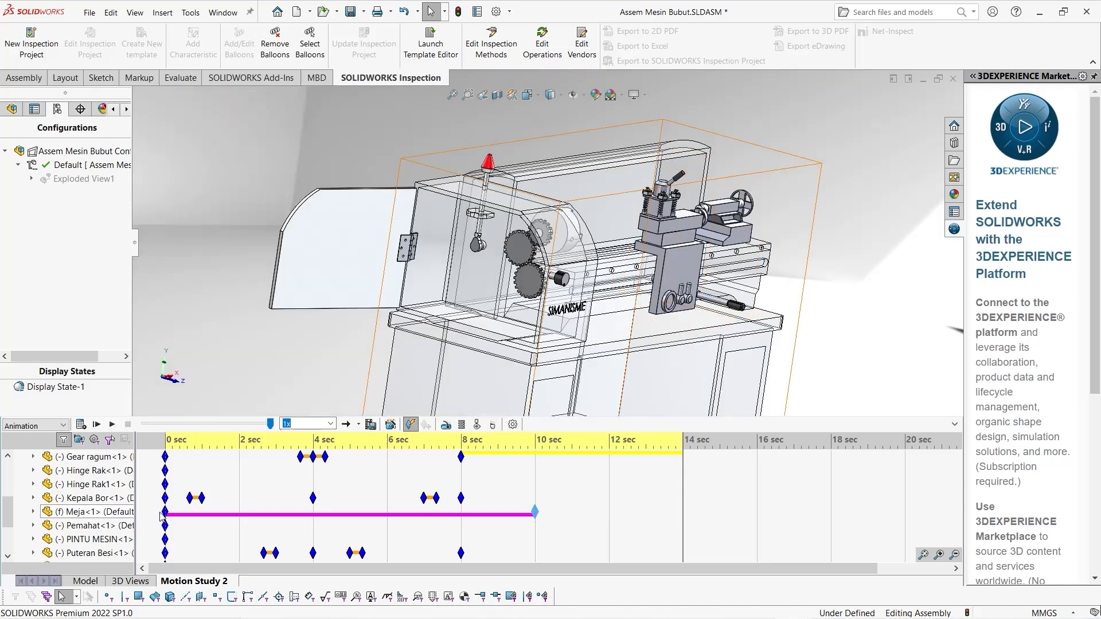
drag(162, 515, 191, 518)
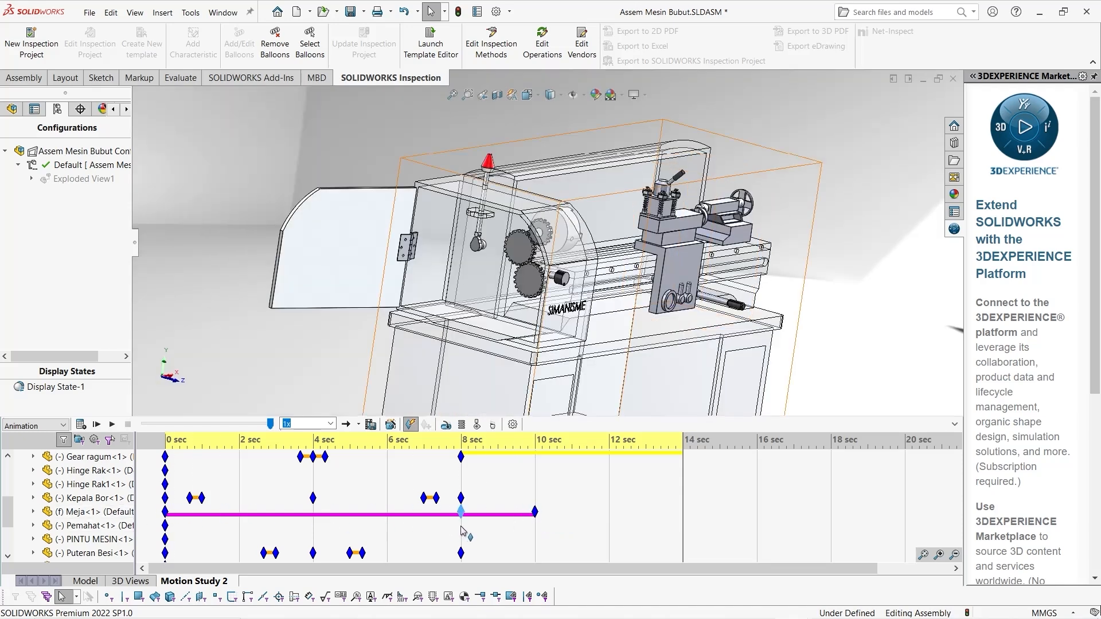
drag(464, 532, 462, 530)
Copy the Meja component's opaque key from 0 to 12 seconds and recalculate the motion study
click(172, 517)
drag(165, 512, 457, 519)
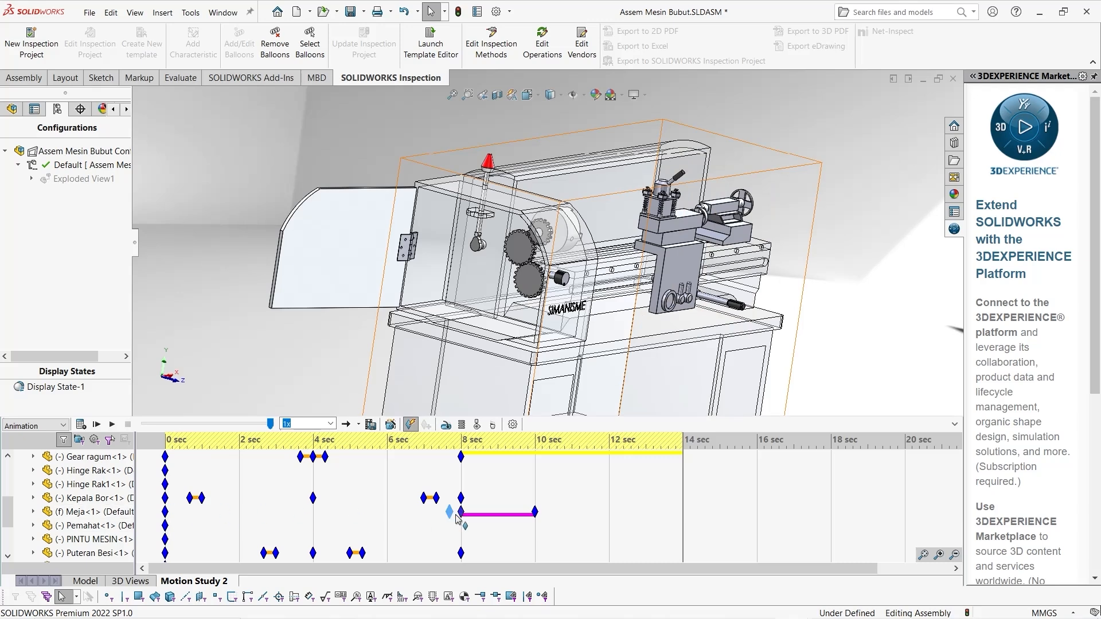
drag(609, 523, 609, 524)
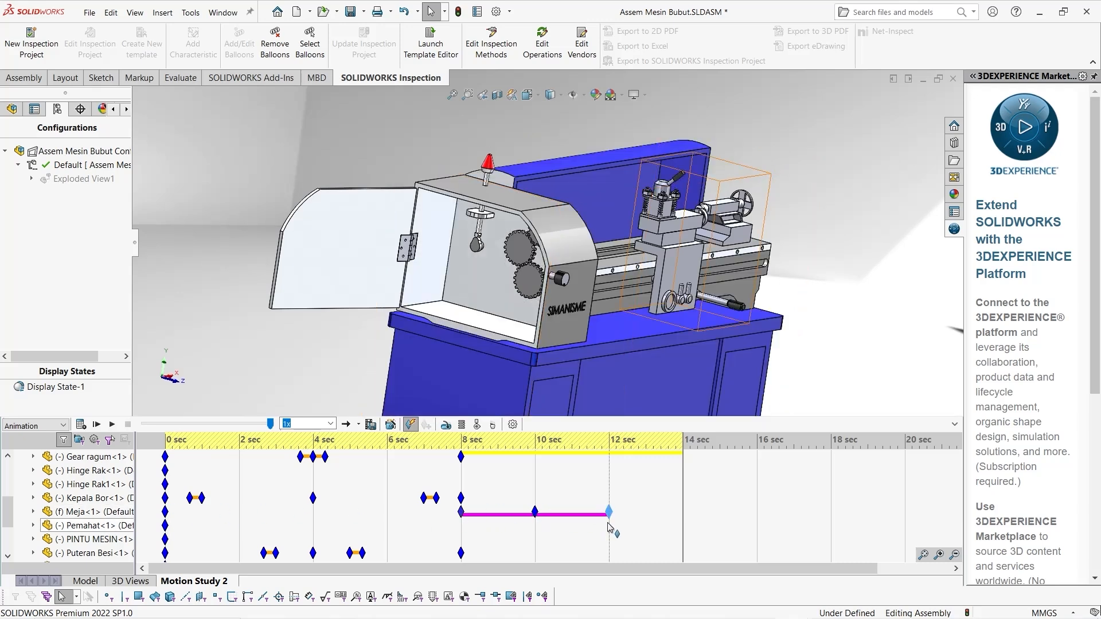
click(81, 426)
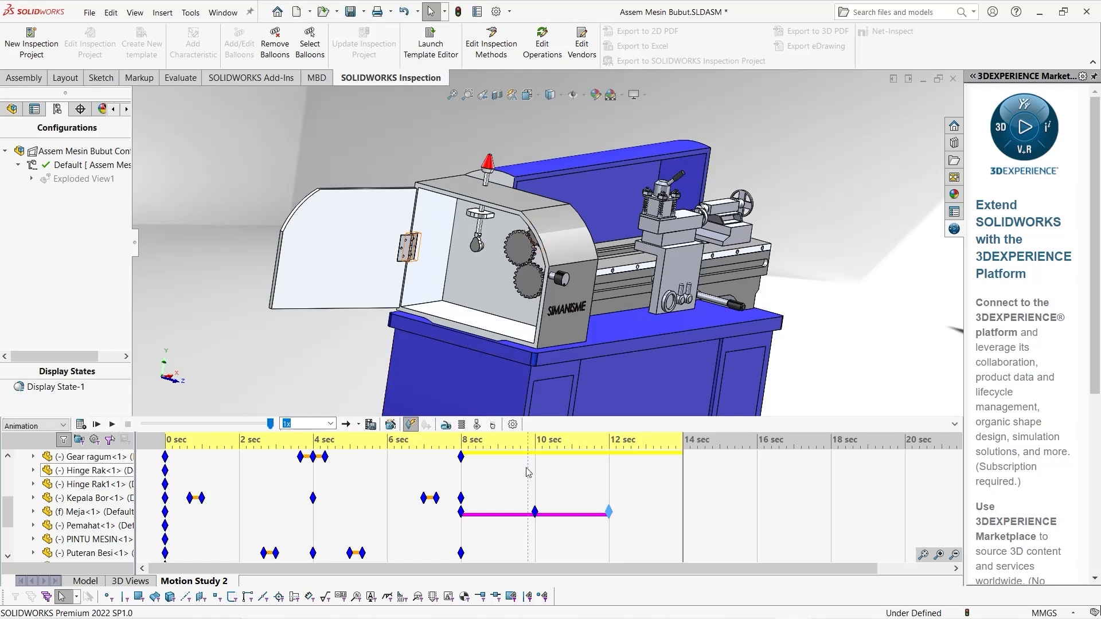
Rewind the motion study to 0 seconds and play it with the Meja component's transparency change
drag(682, 491, 175, 501)
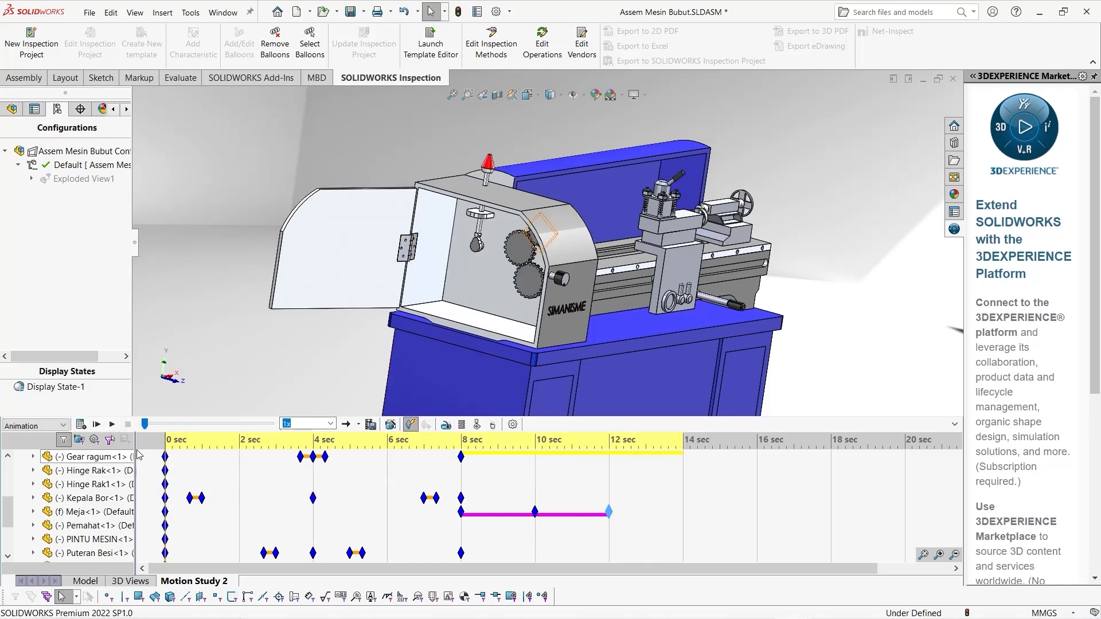
click(105, 425)
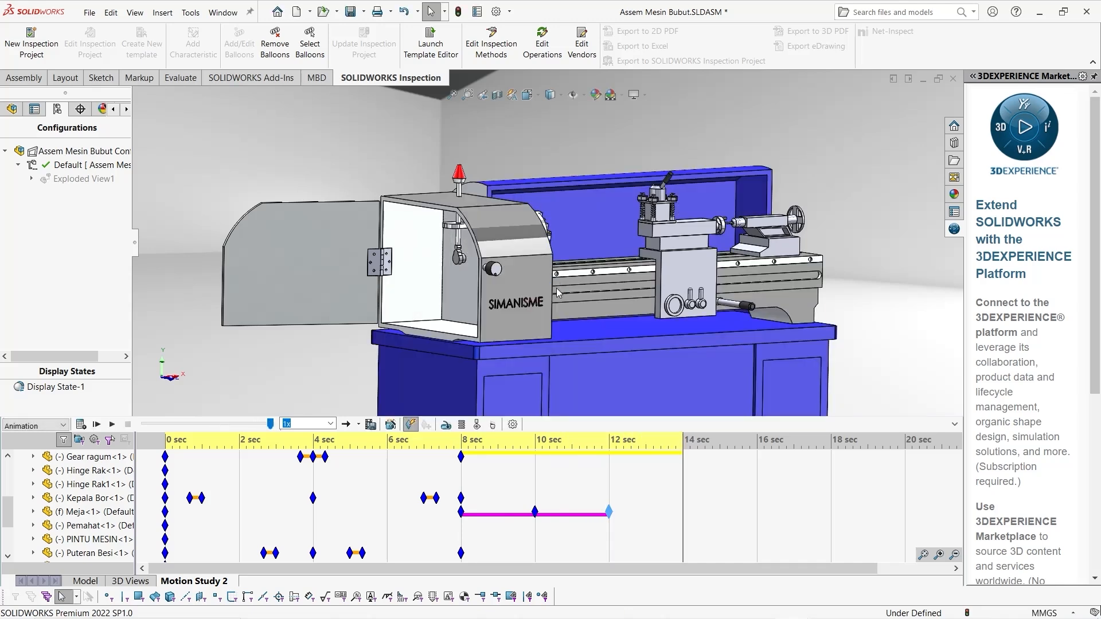
Add a camera to the motion study's lights, cameras and scene folder
scroll(103, 485, up, 4)
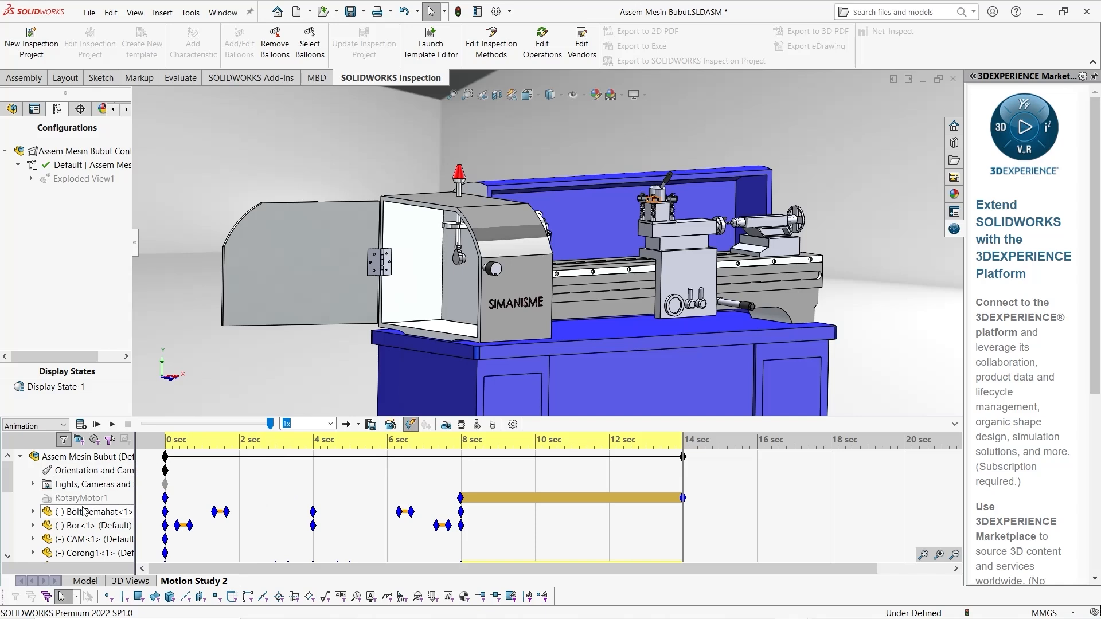
scroll(85, 510, down, 4)
scroll(63, 493, up, 4)
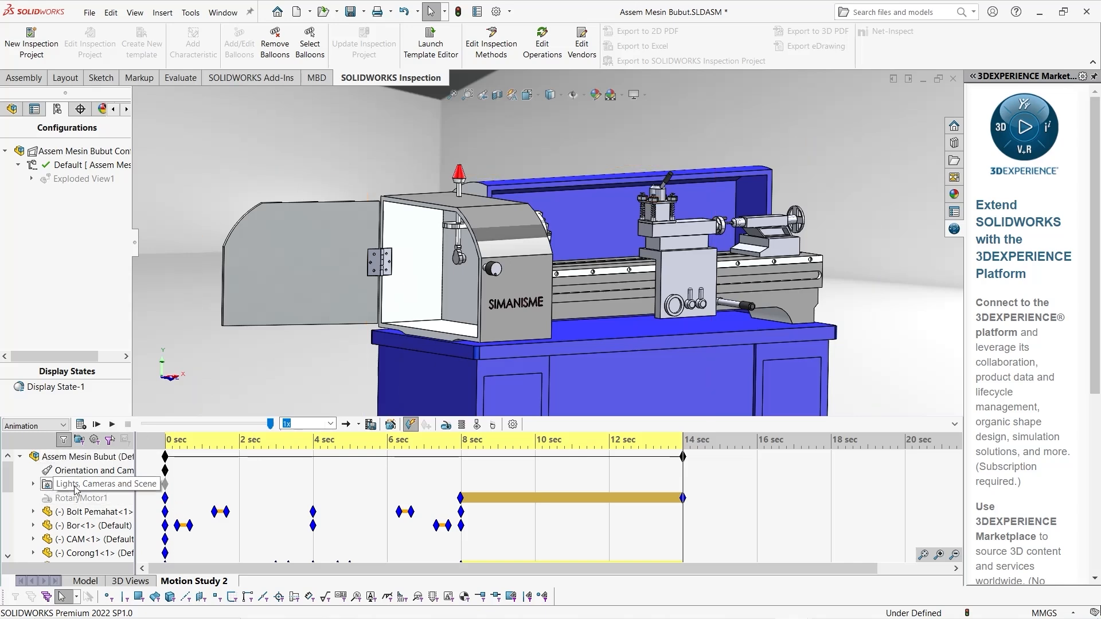
click(33, 486)
right_click(55, 485)
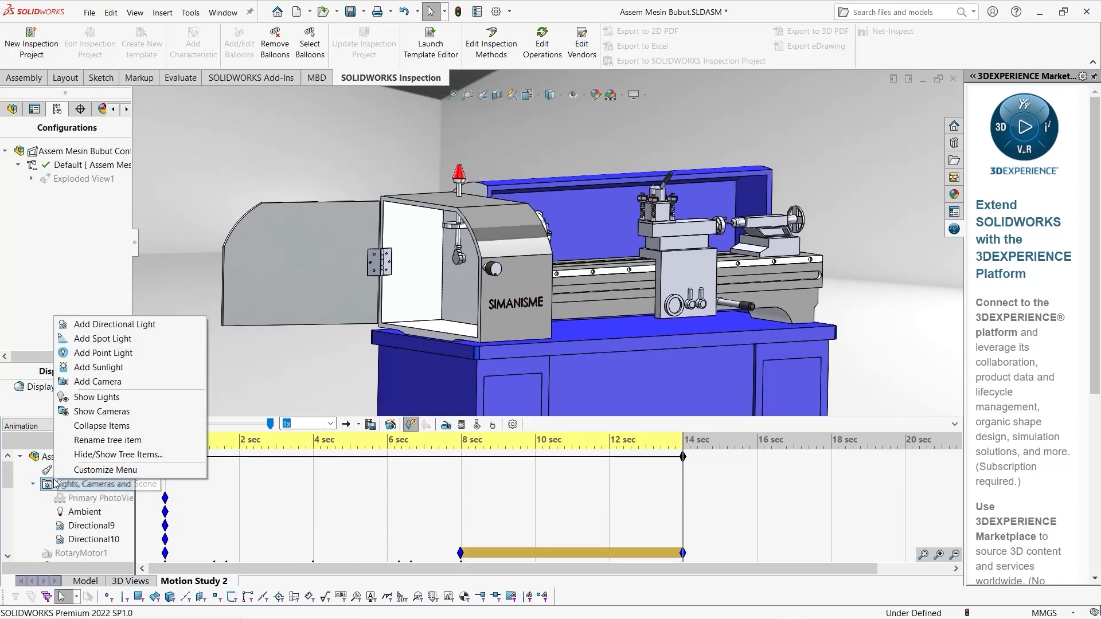
click(97, 382)
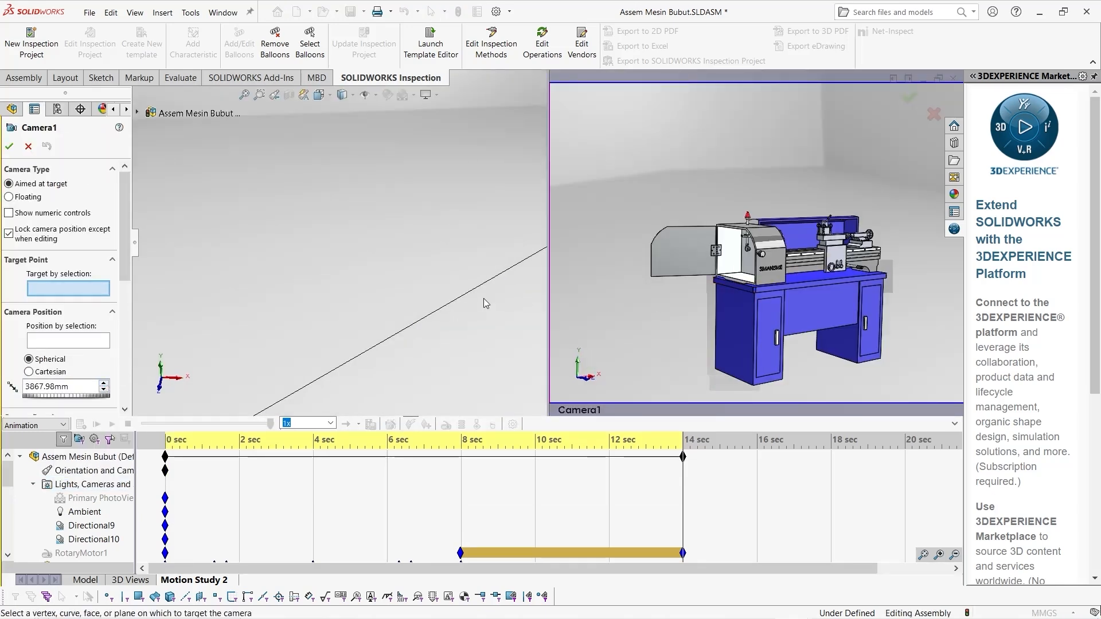
Move the new camera in front of the lathe, about 2491 mm from its target
scroll(471, 302, up, 10)
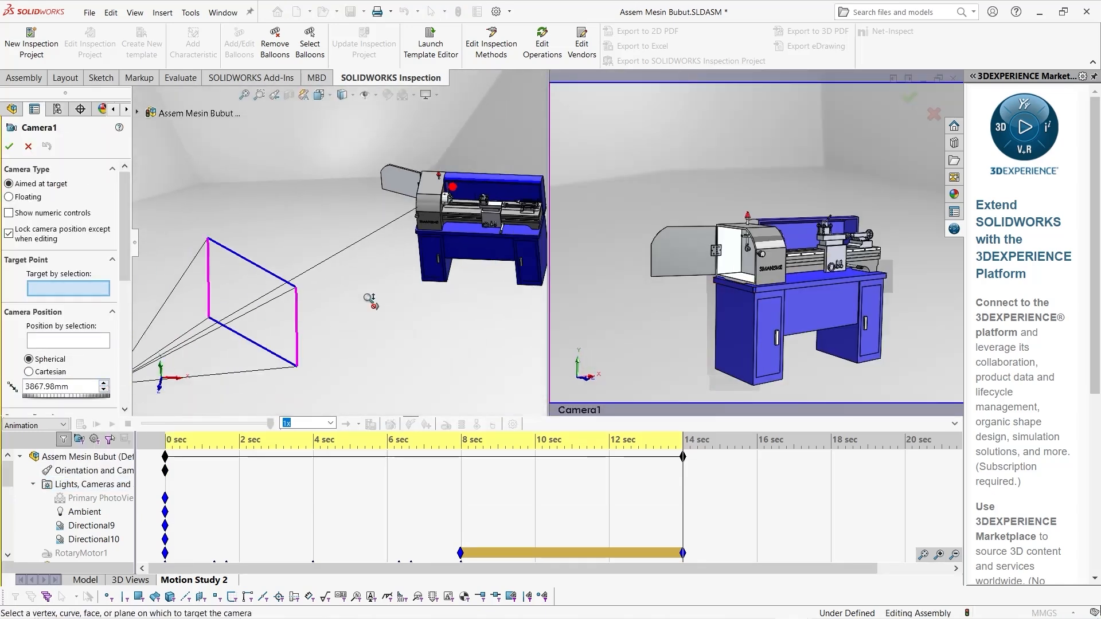
scroll(372, 300, up, 4)
scroll(252, 306, down, 3)
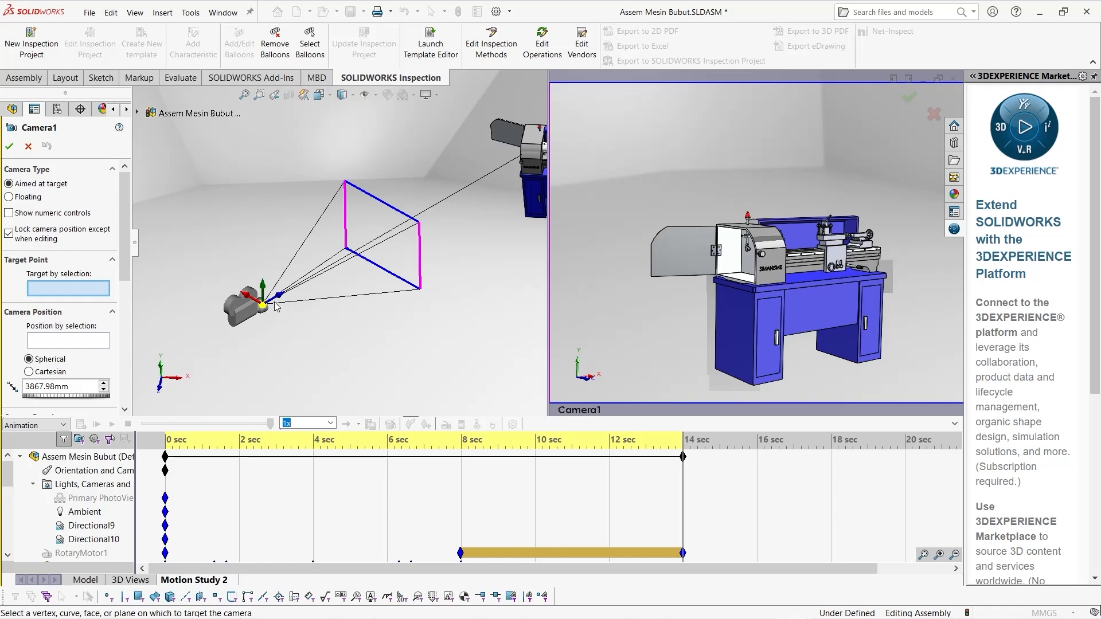
drag(267, 306, 519, 252)
scroll(857, 253, up, 2)
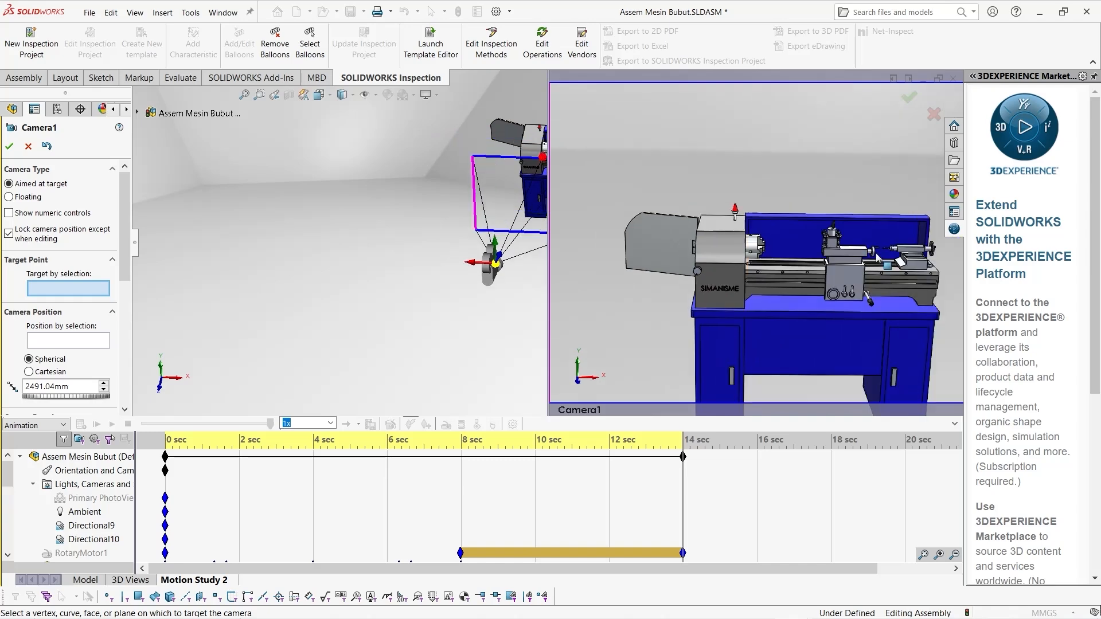
Turn the camera to view the lathe from the front at an angle, showing the chuck and tailstock
middle_drag(858, 252, 777, 256)
scroll(453, 275, up, 3)
scroll(450, 252, down, 3)
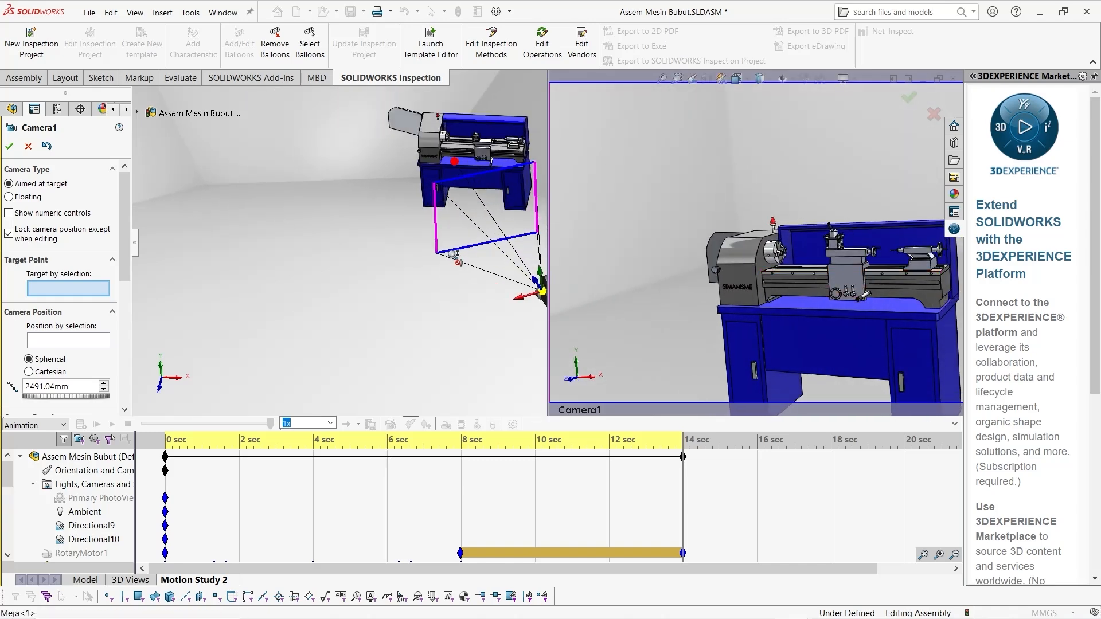
scroll(442, 263, up, 2)
scroll(496, 204, down, 2)
middle_drag(890, 301, 651, 287)
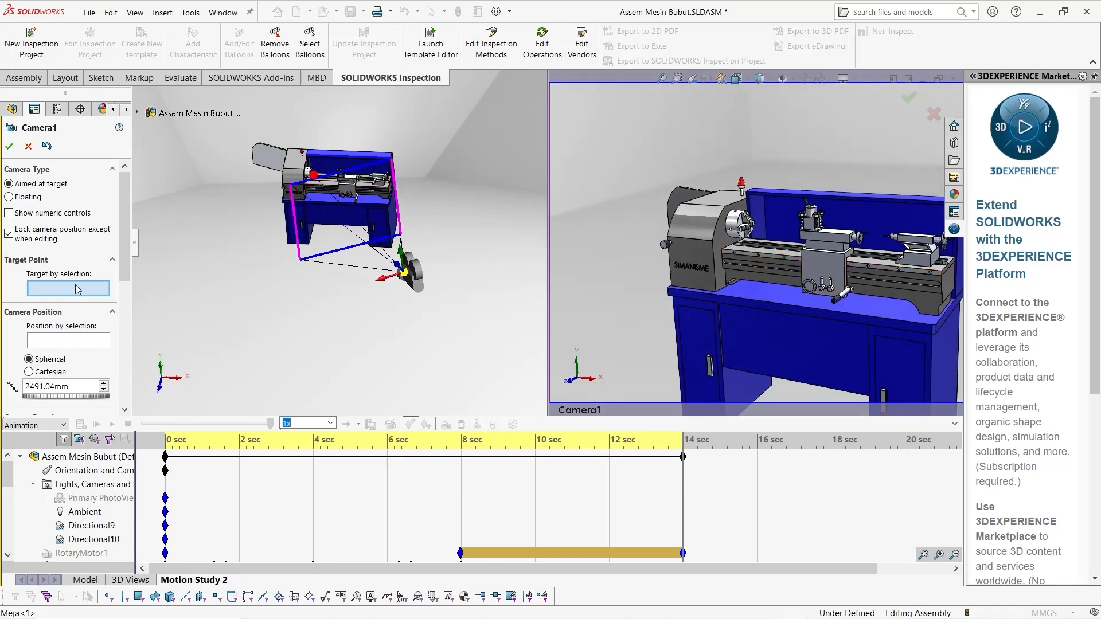
Target the camera at the Meja headstock's chuck-side face, frame the chuck and tool post closely, and accept the camera
click(722, 244)
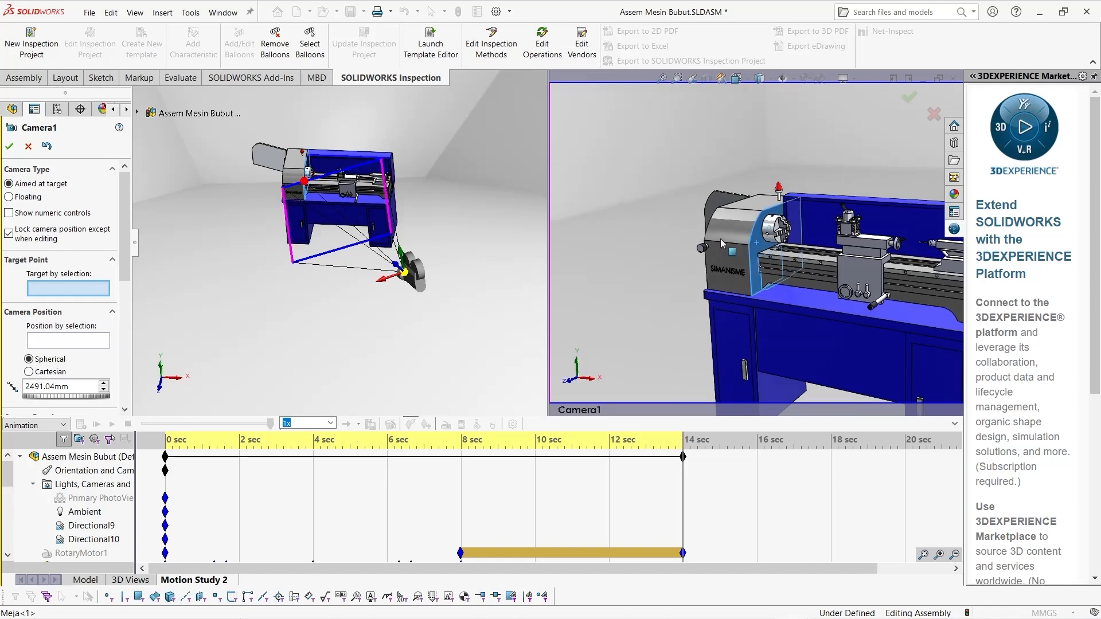
middle_drag(883, 277, 860, 270)
scroll(860, 270, down, 2)
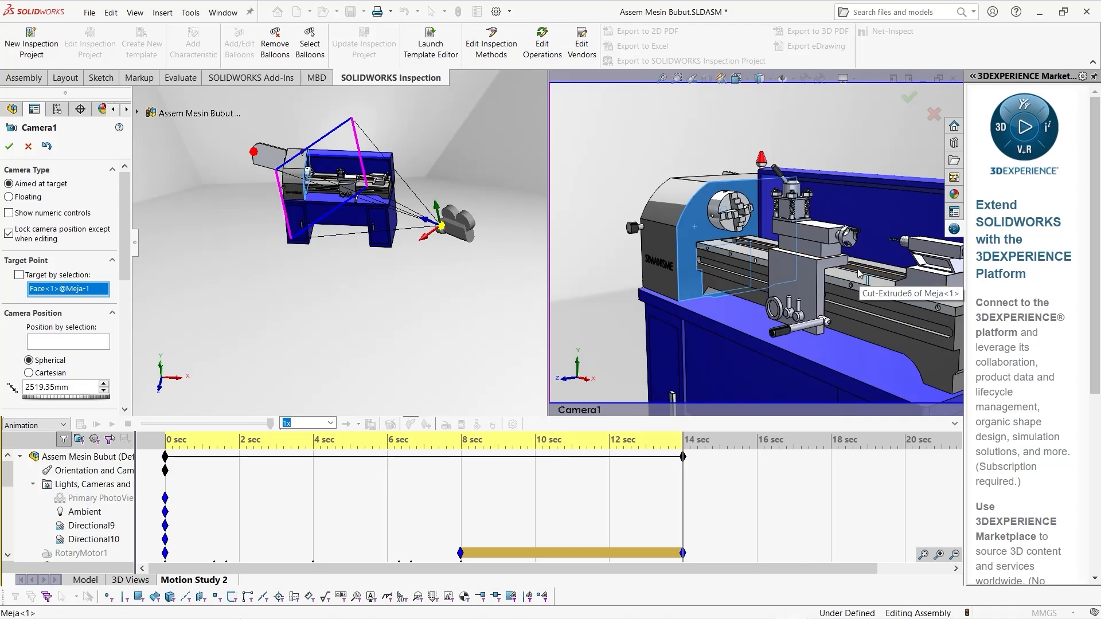
click(9, 148)
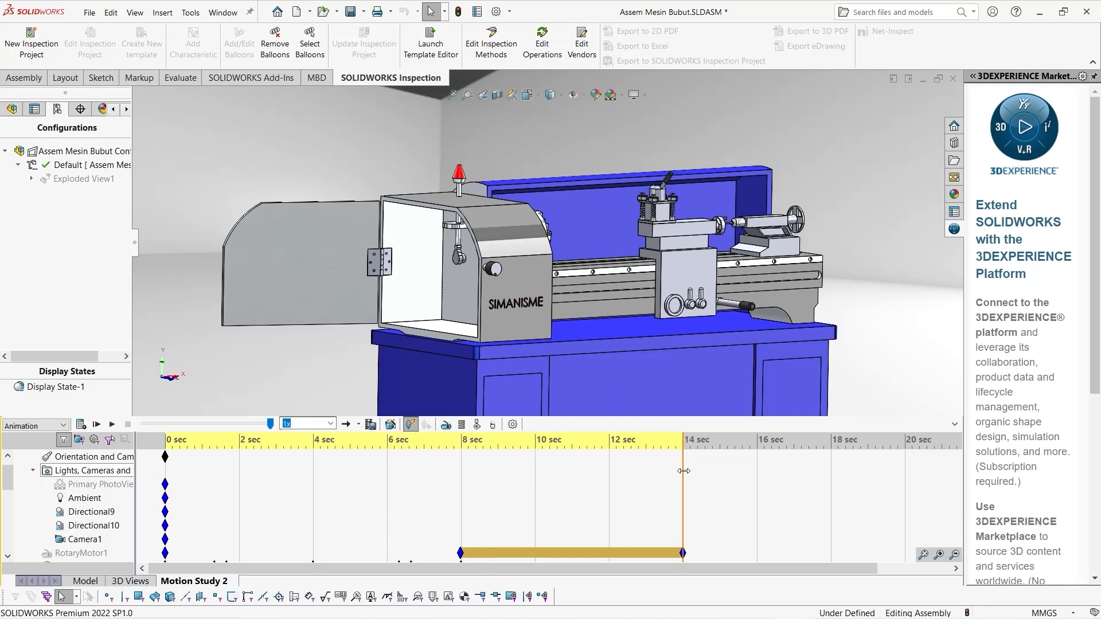
Edit Camera1 at 14 seconds so it shows the headstock's open gear side up close
right_click(95, 544)
click(130, 443)
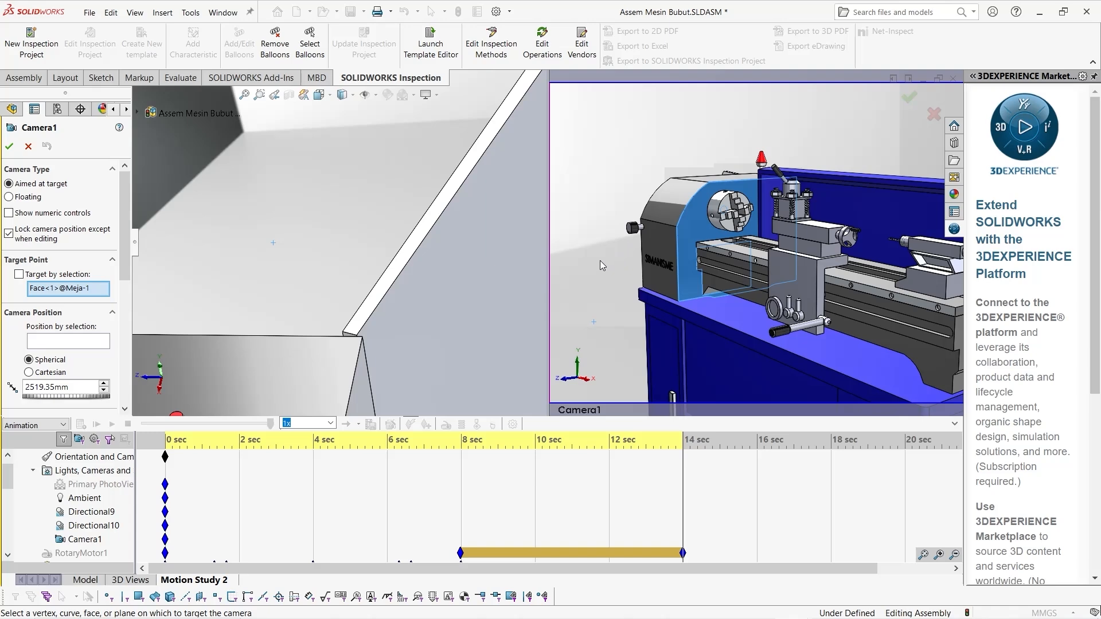
drag(600, 261, 722, 290)
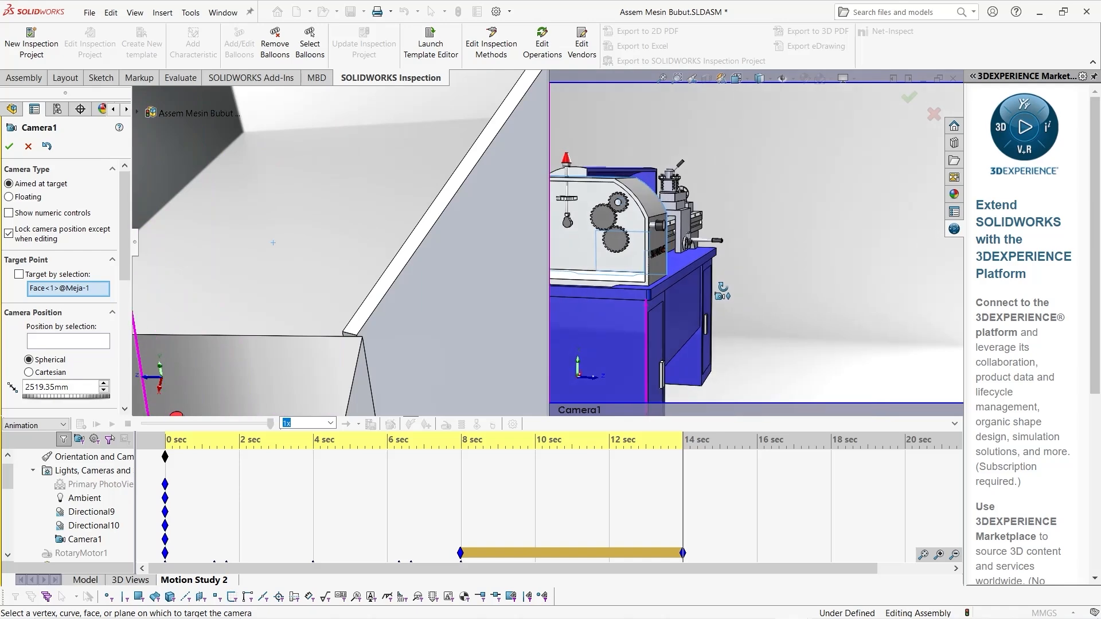
scroll(608, 238, down, 3)
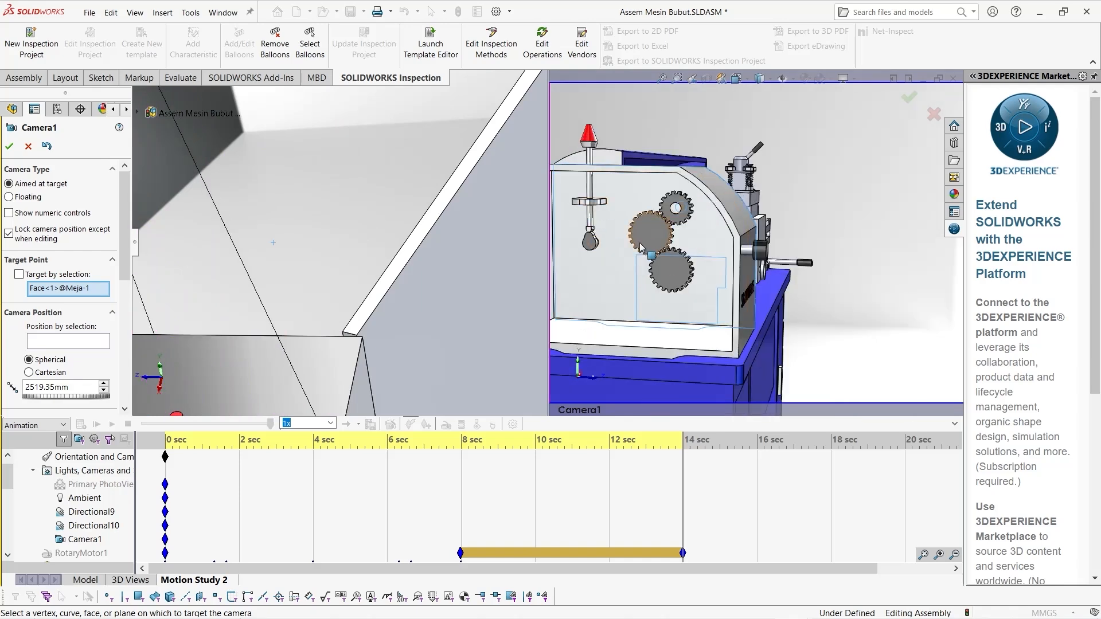
click(11, 149)
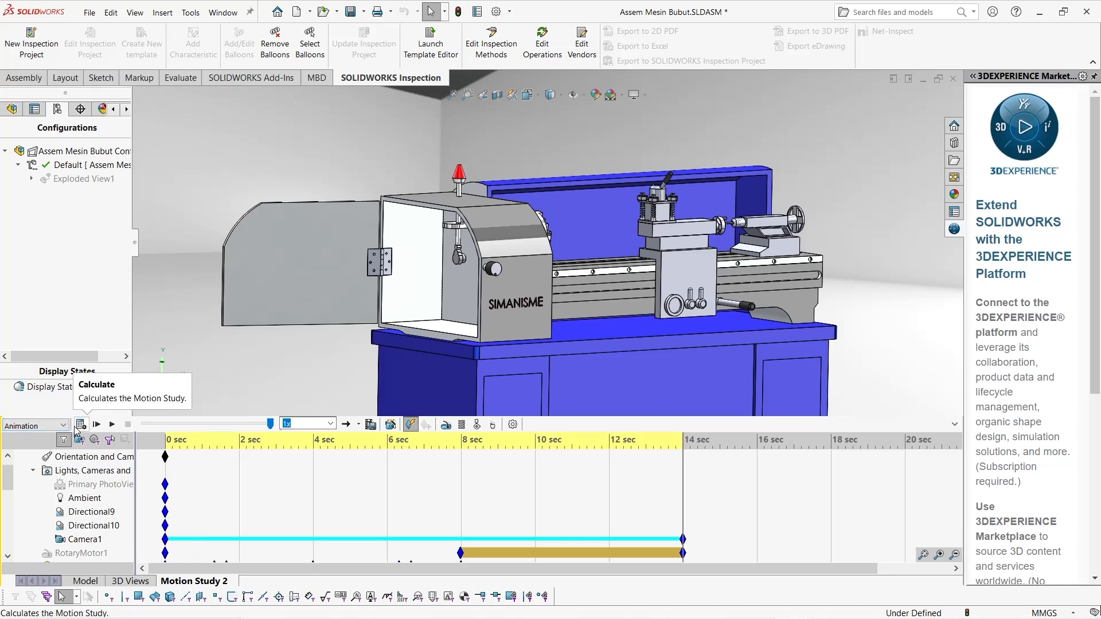
Recalculate the motion study, play it through Camera1's view, and return the time bar to 0 seconds
click(76, 429)
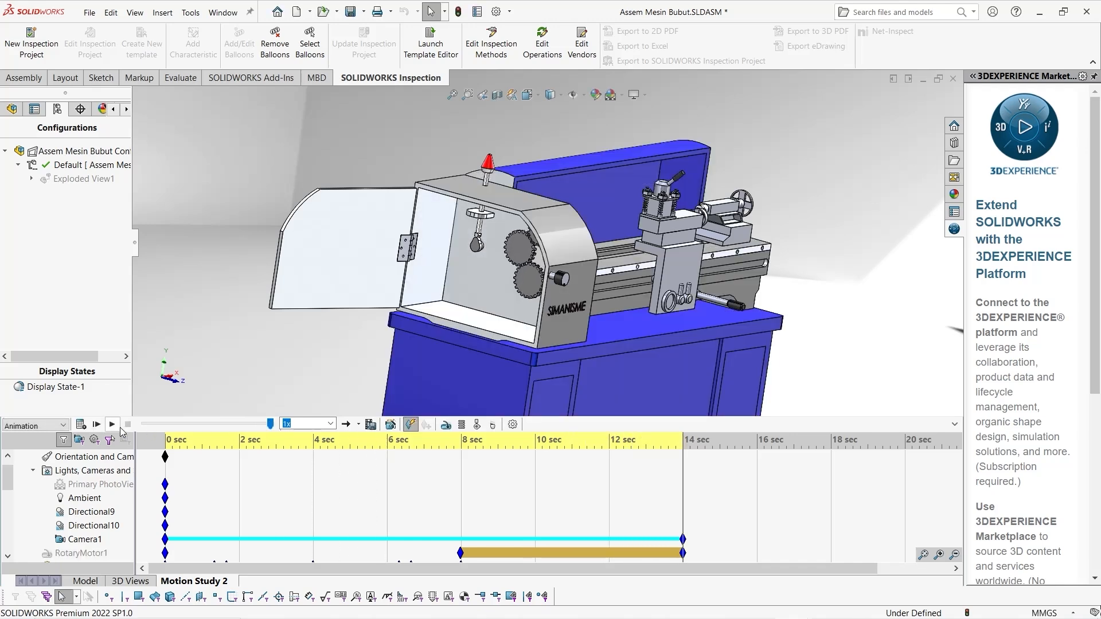
click(118, 425)
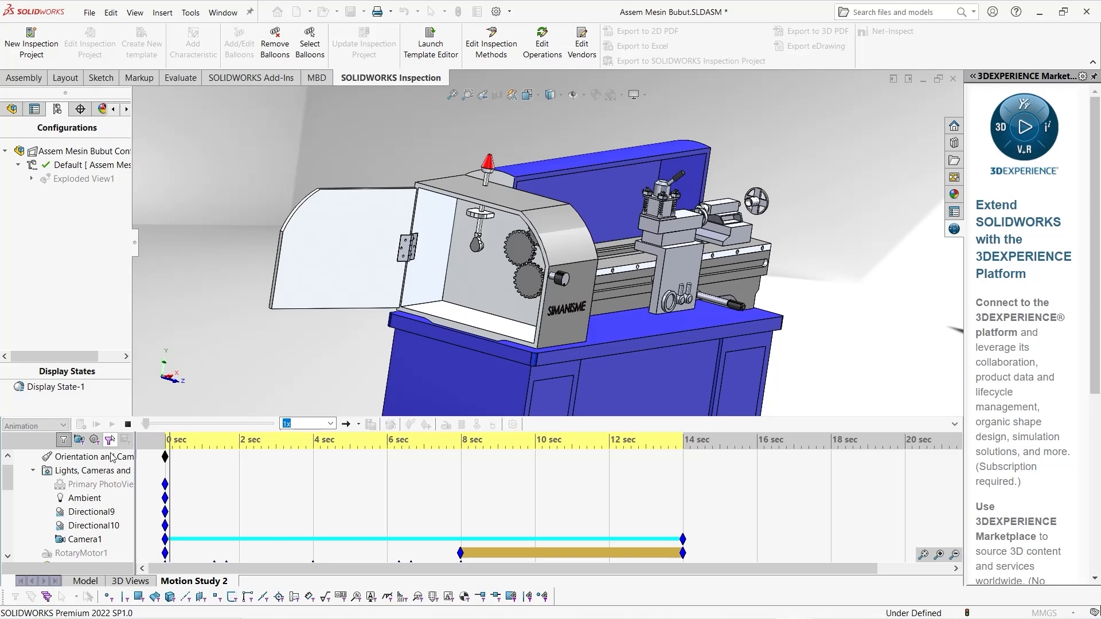
right_click(85, 540)
click(115, 548)
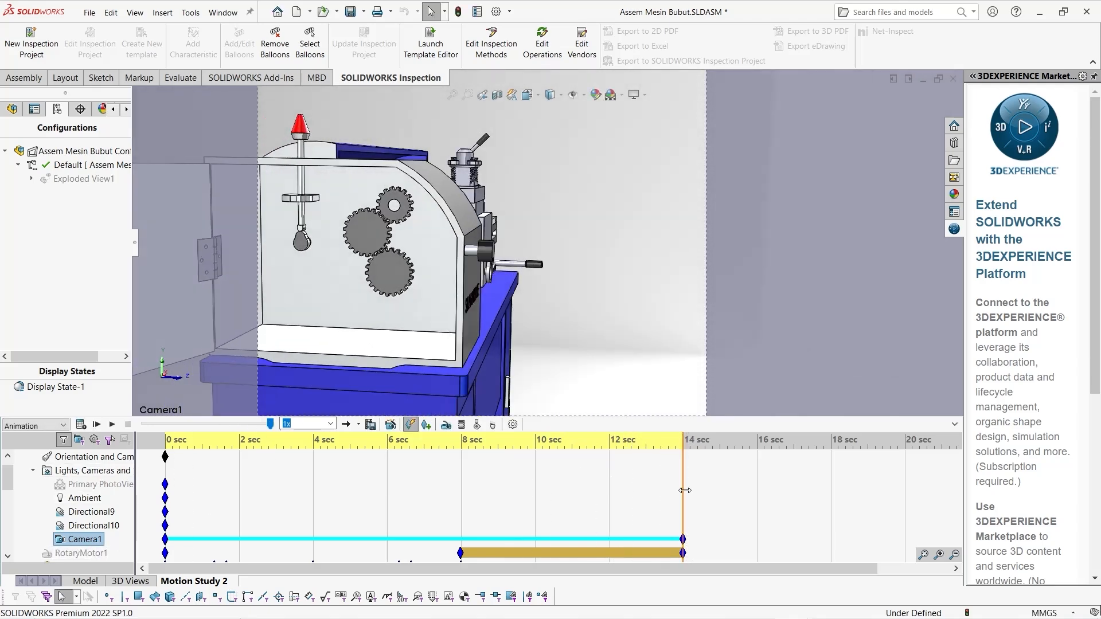
drag(684, 490, 164, 498)
middle_drag(516, 361, 388, 391)
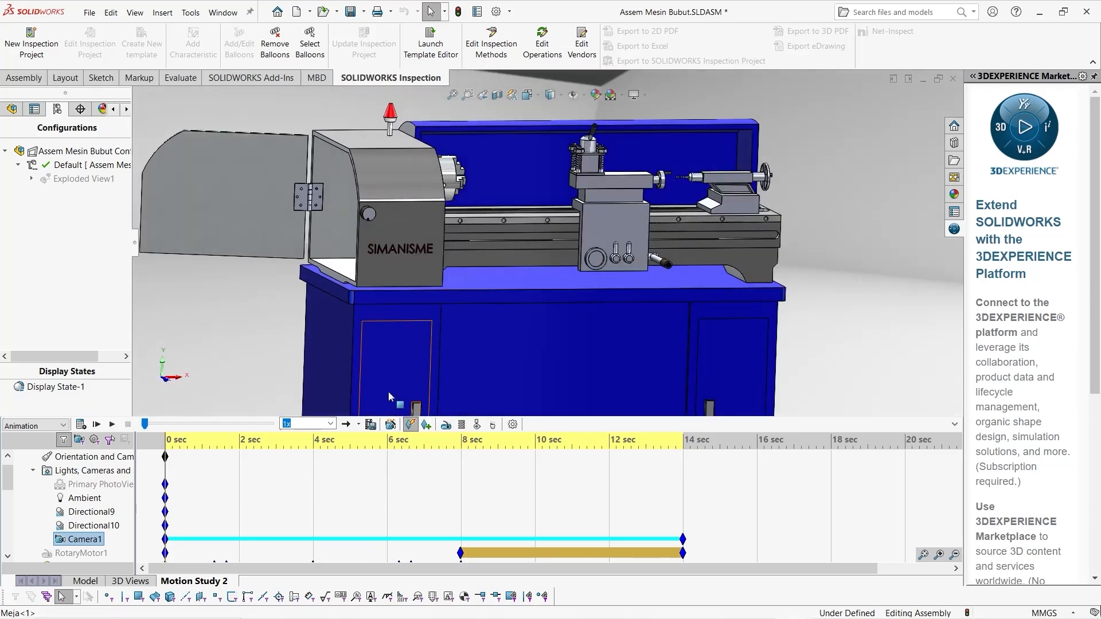
Set up the animation export as MP4 file Assem Mesin Bubut 2.mp4 with a 16:9 aspect ratio and 12 frames per second
click(371, 425)
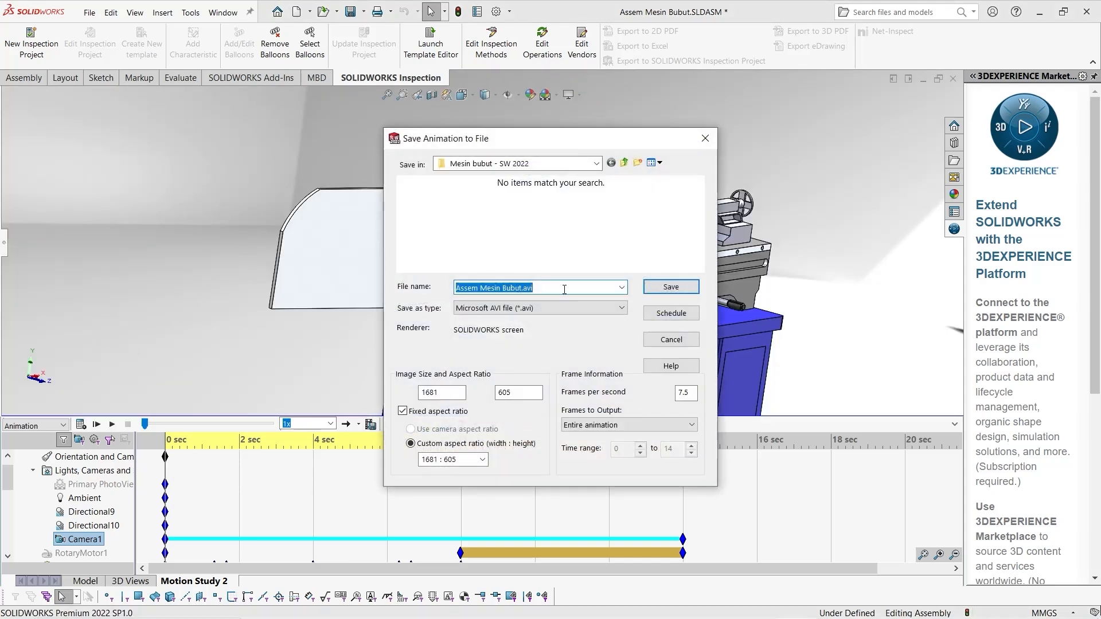
click(565, 307)
click(528, 351)
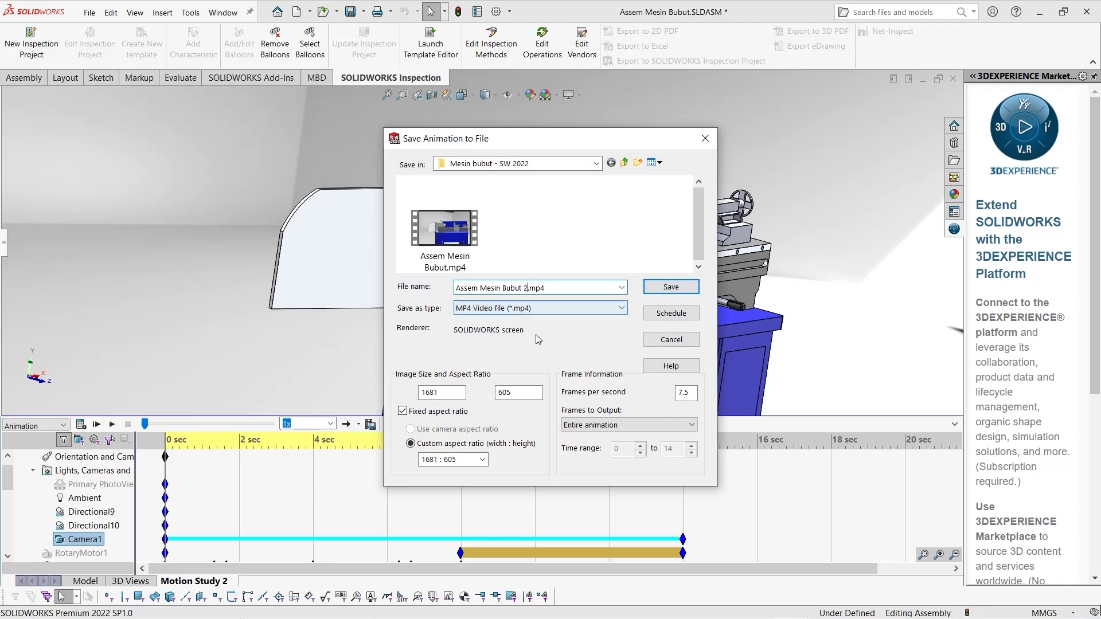
click(481, 460)
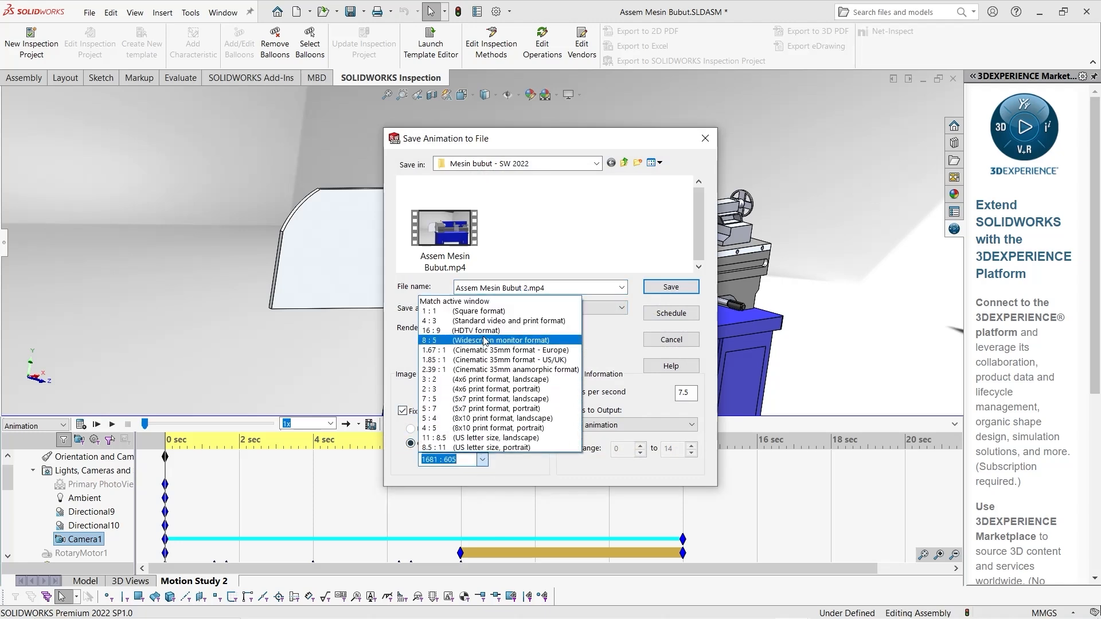
click(488, 332)
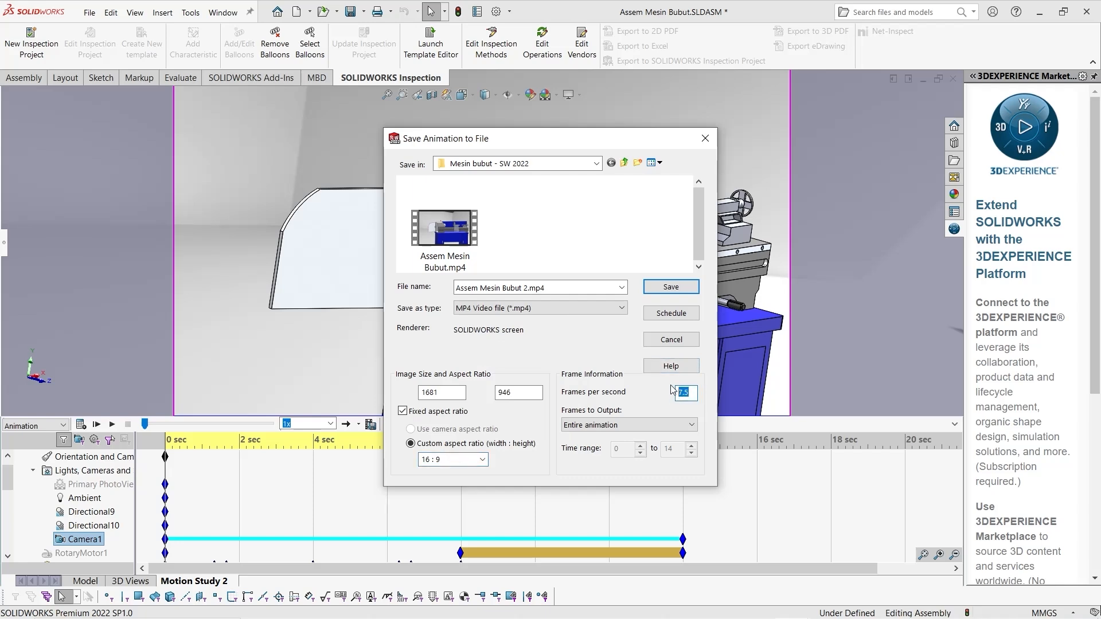
Save the animation with its results recalculated, switching to Camera1's view while it runs
click(672, 290)
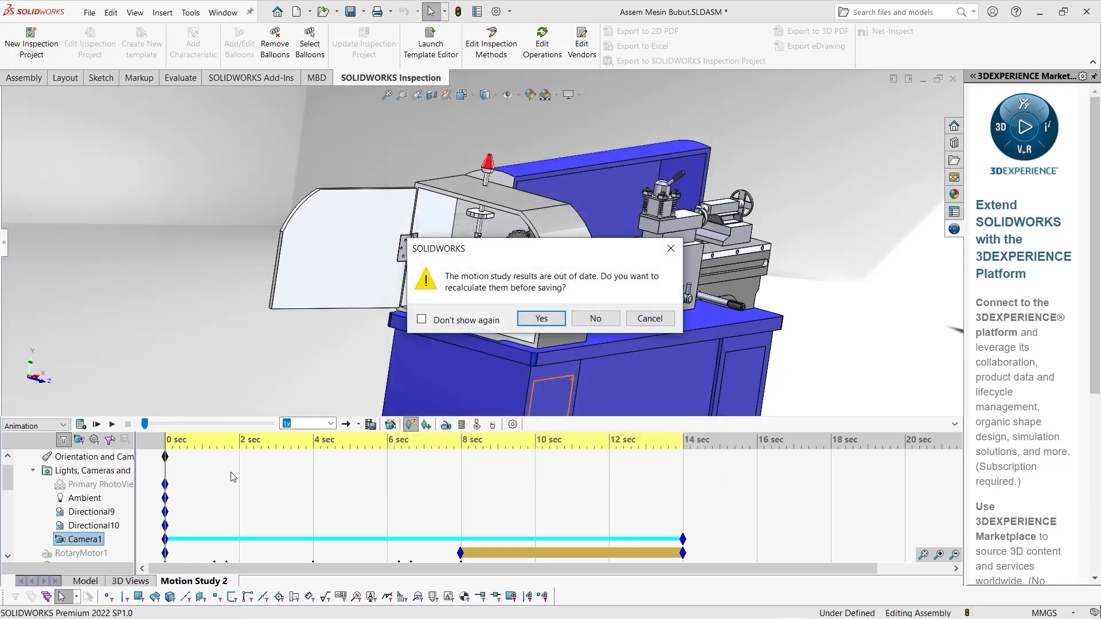
click(542, 320)
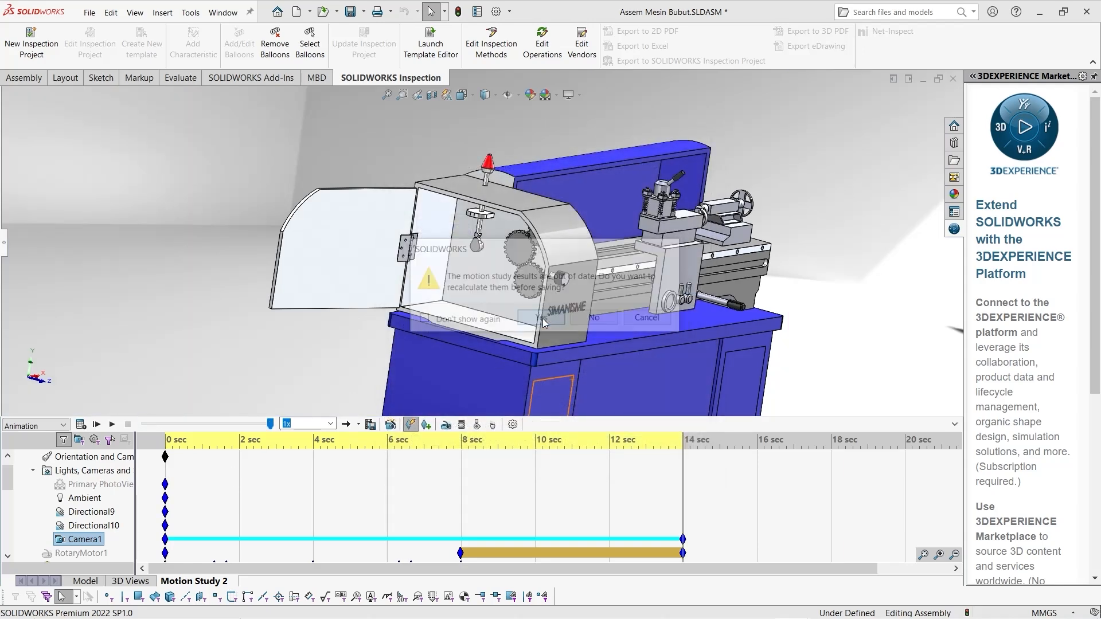
right_click(79, 542)
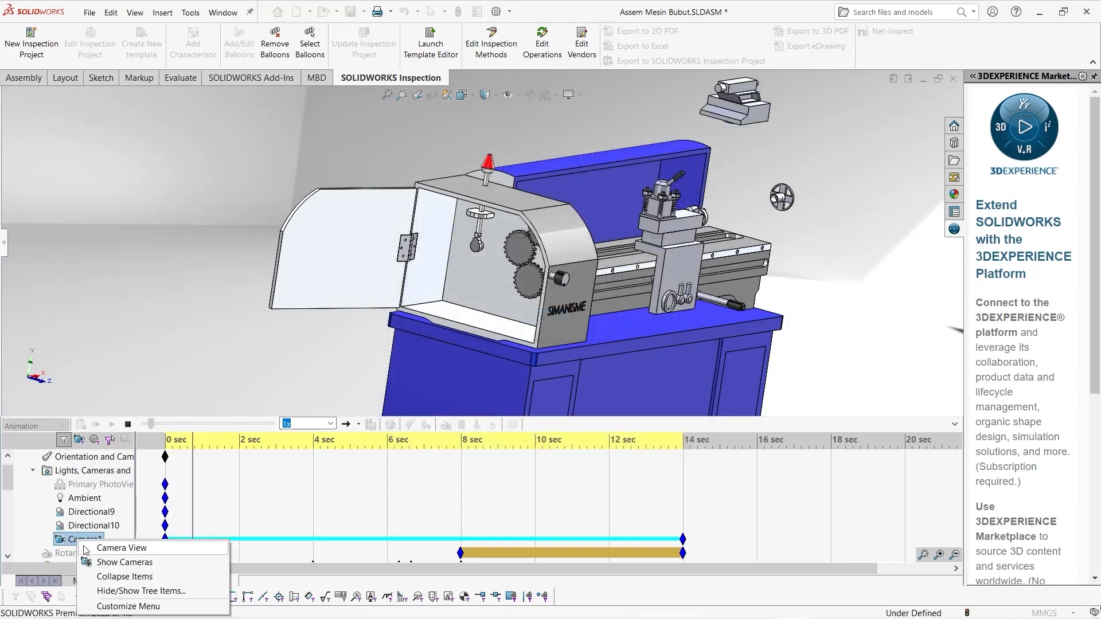
click(86, 548)
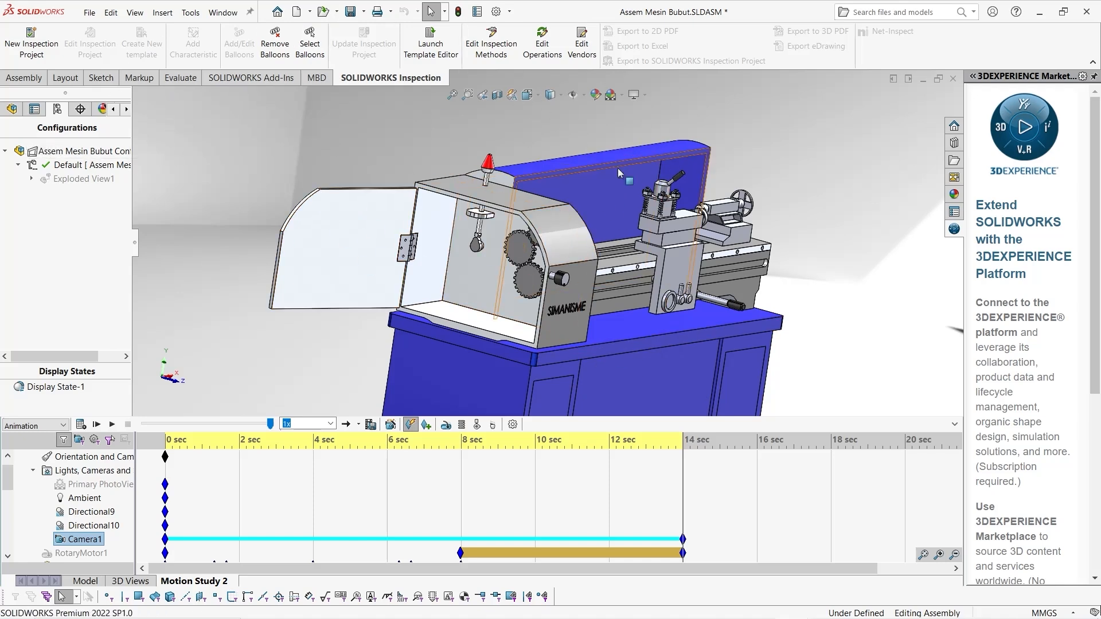
Enable the SOLIDWORKS Visualize add-in for the current session
click(509, 11)
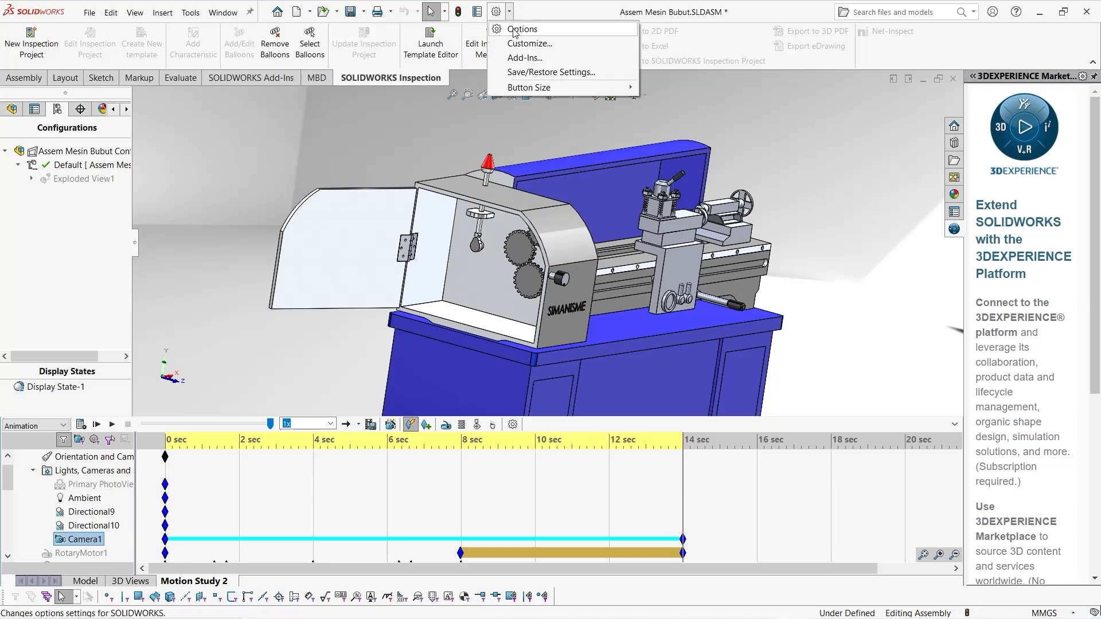
click(518, 58)
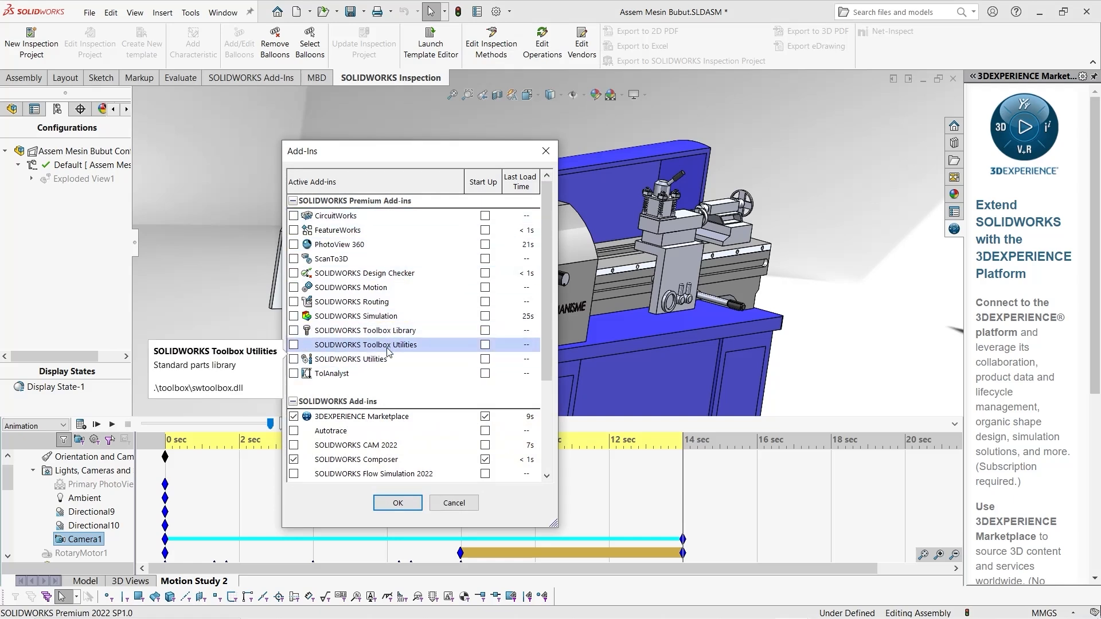
scroll(388, 351, down, 3)
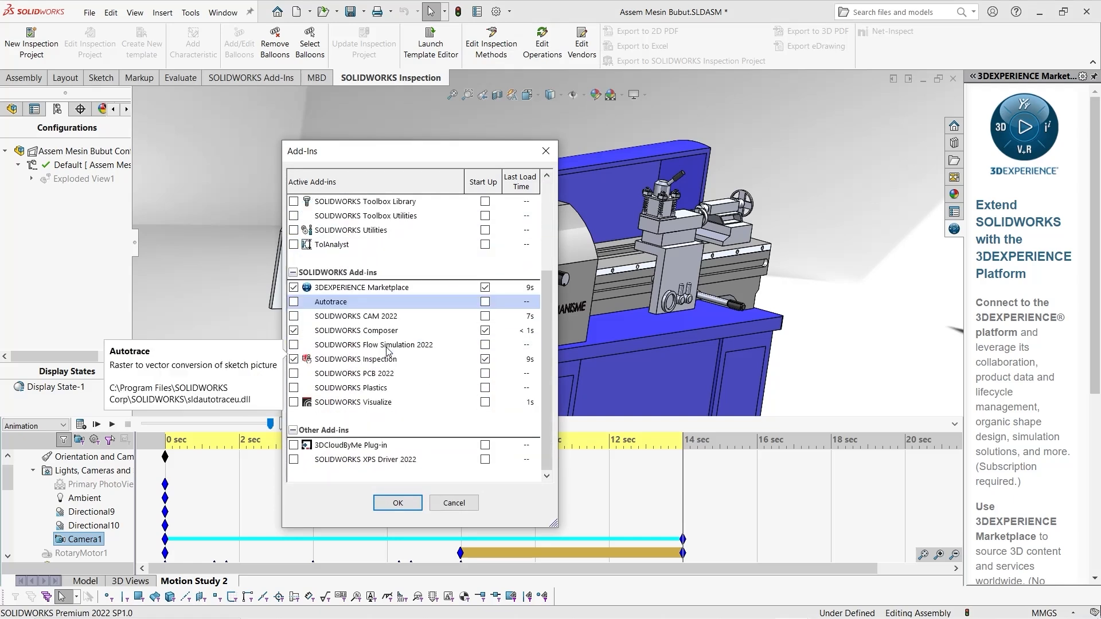
click(294, 402)
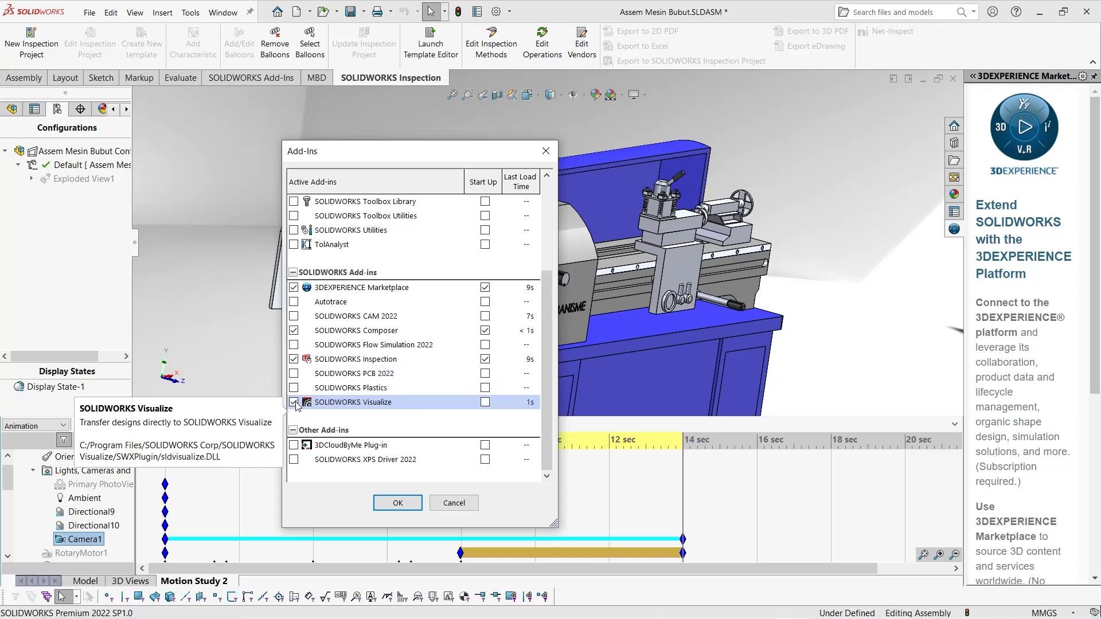
click(397, 503)
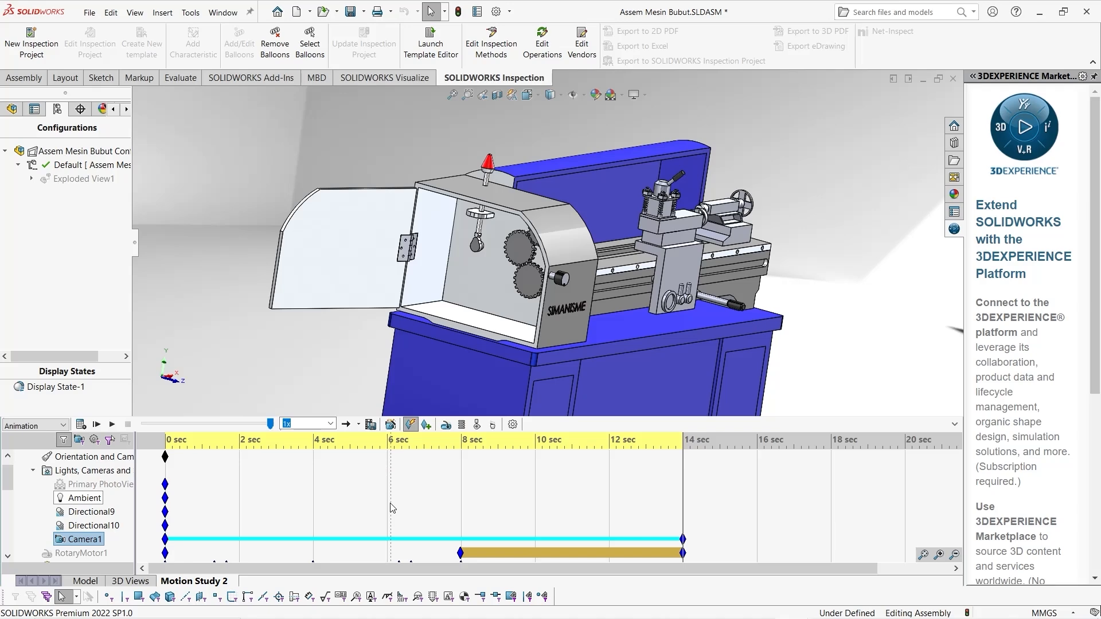
Bring up the SOLIDWORKS Visualize commands and orbit the lathe assembly to a front view
click(354, 79)
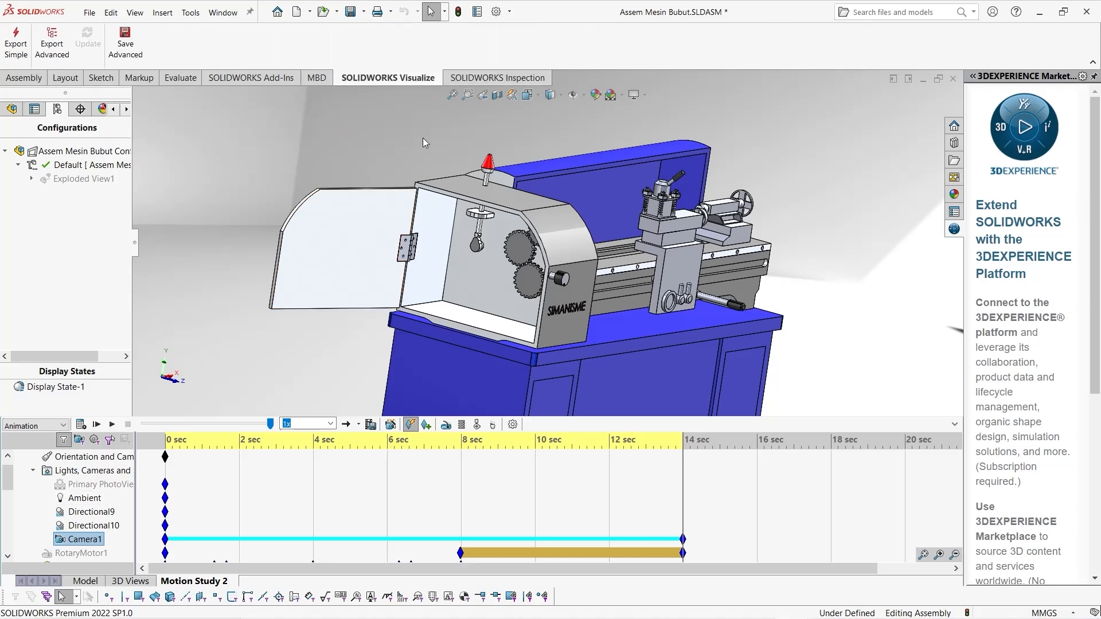
middle_drag(765, 372, 700, 305)
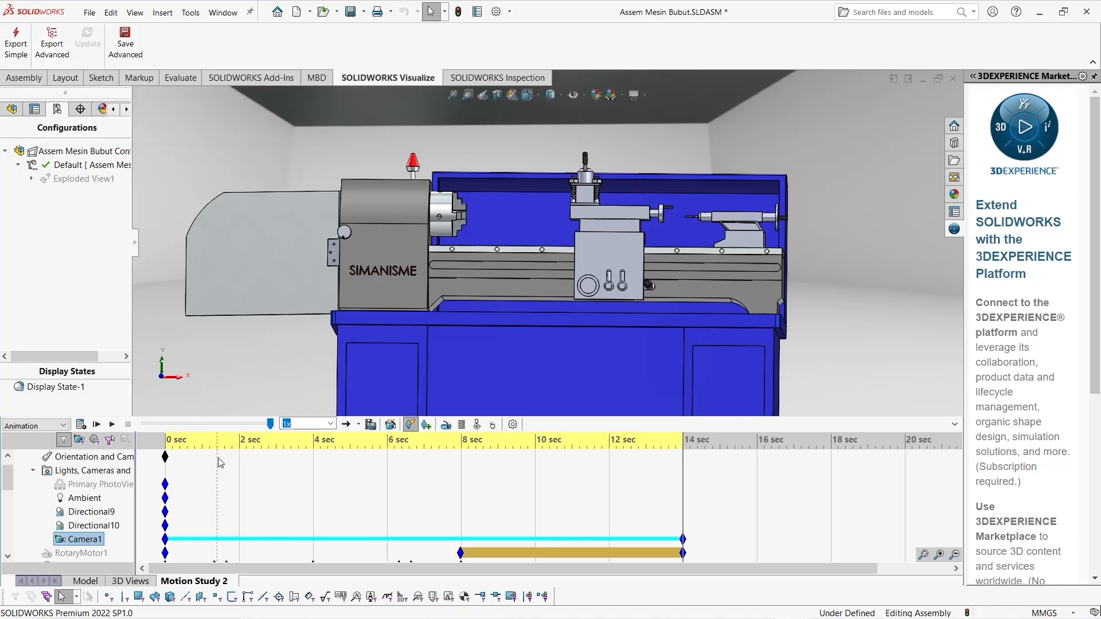
Review the Motion Study 2 timeline from the camera and motor tracks through the component keyframes
scroll(265, 509, down, 4)
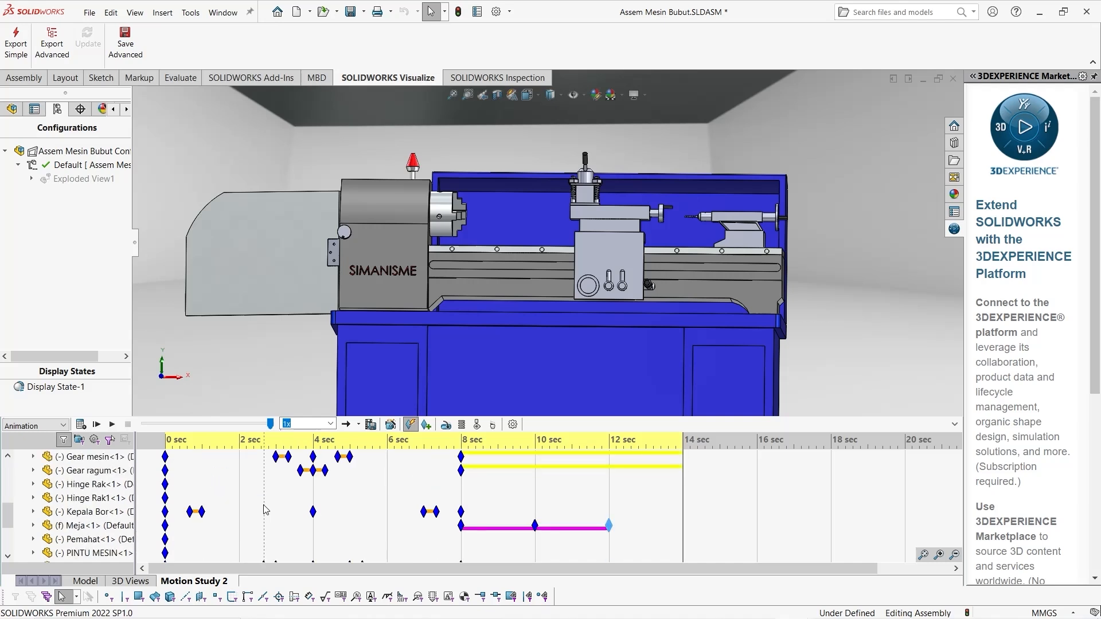
scroll(265, 508, up, 4)
scroll(264, 509, down, 2)
scroll(264, 509, up, 3)
scroll(264, 509, down, 4)
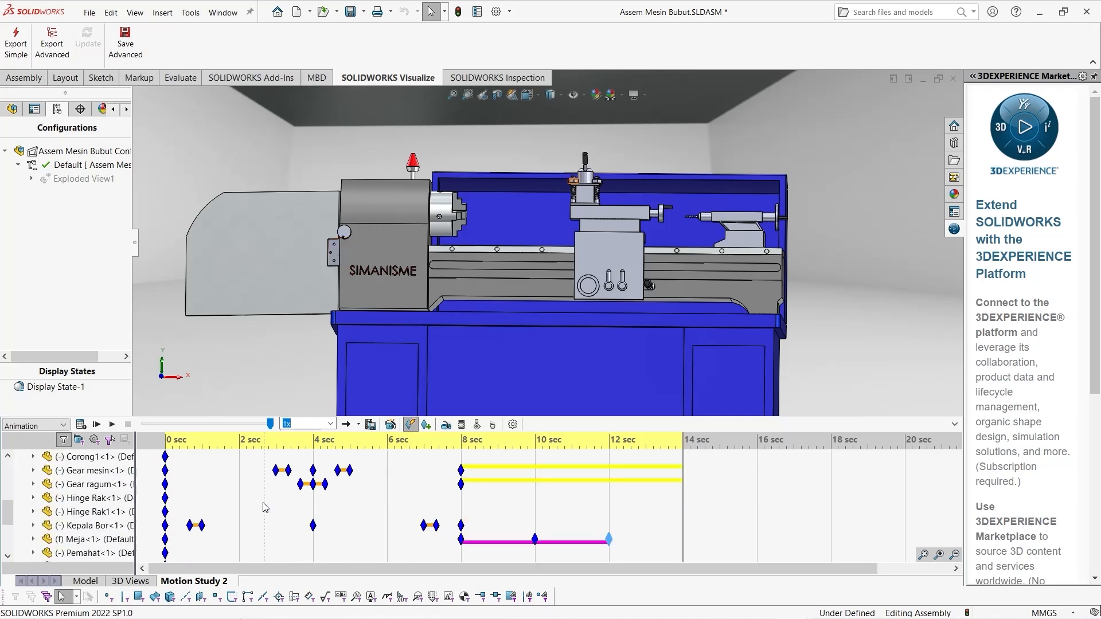
scroll(264, 509, up, 3)
scroll(264, 509, down, 4)
scroll(264, 509, up, 4)
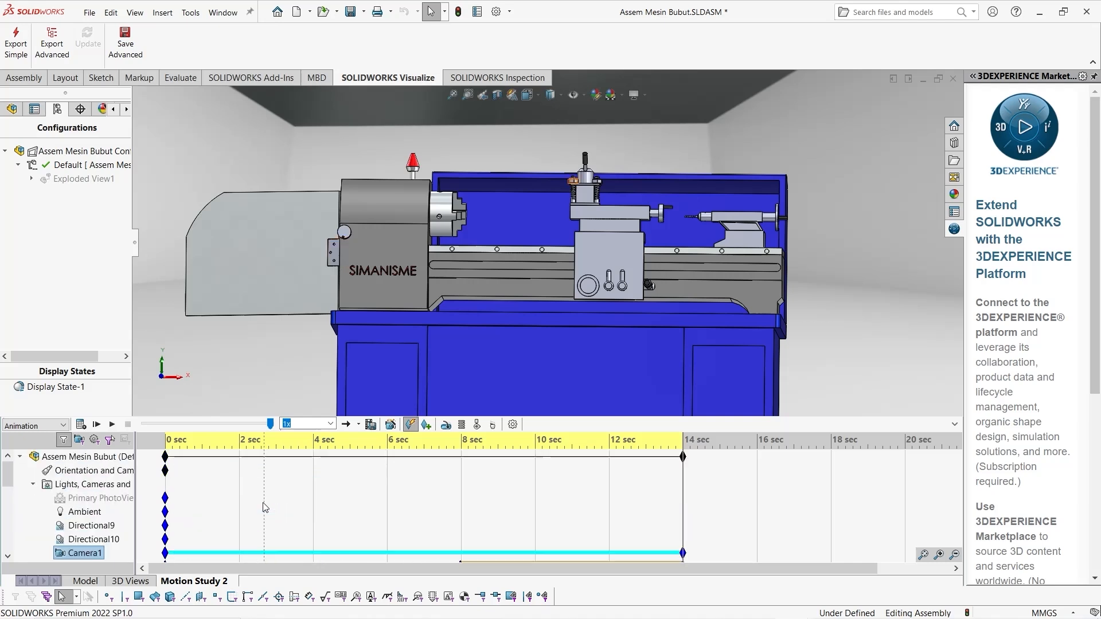
scroll(265, 508, down, 1)
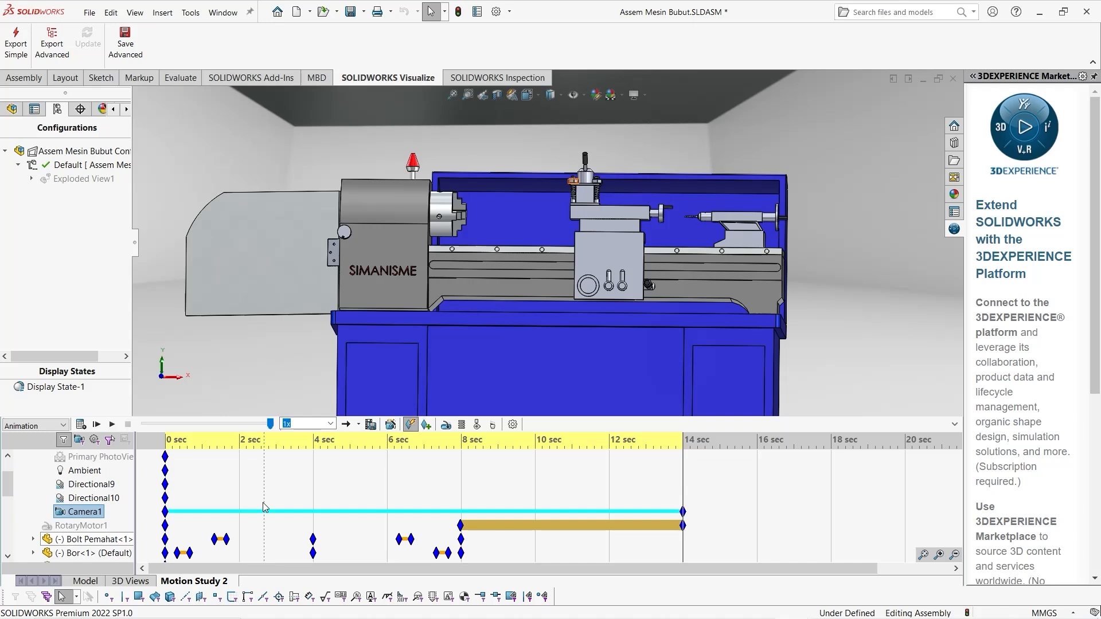
scroll(264, 508, up, 1)
scroll(264, 507, down, 1)
scroll(265, 508, up, 1)
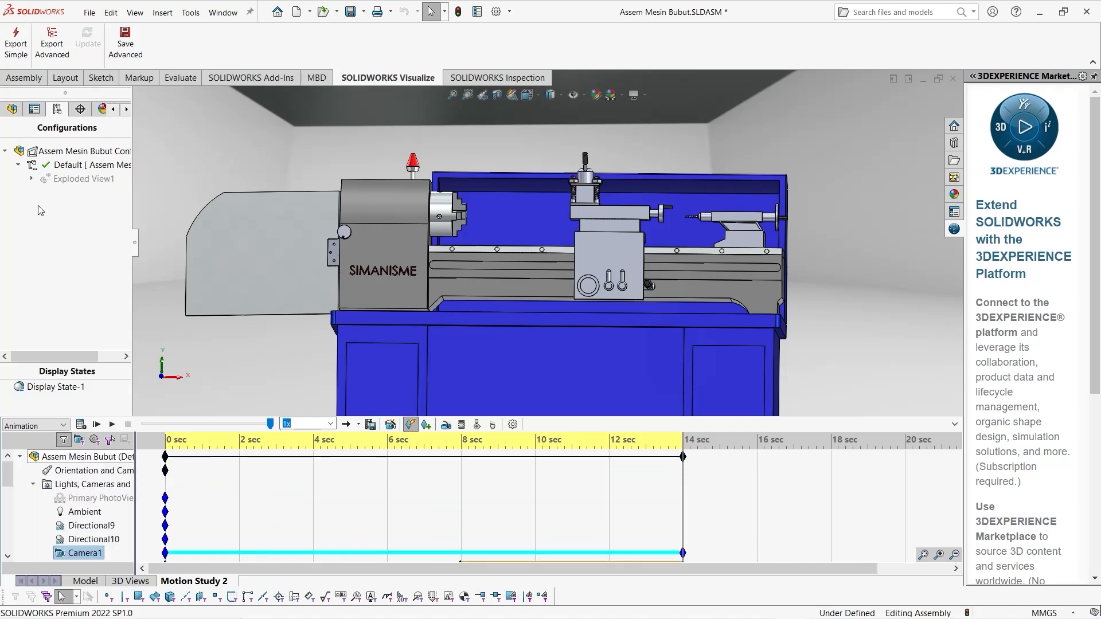
Run an Advanced export of the assembly to SOLIDWORKS Visualize with Motion Study 2 included
click(36, 37)
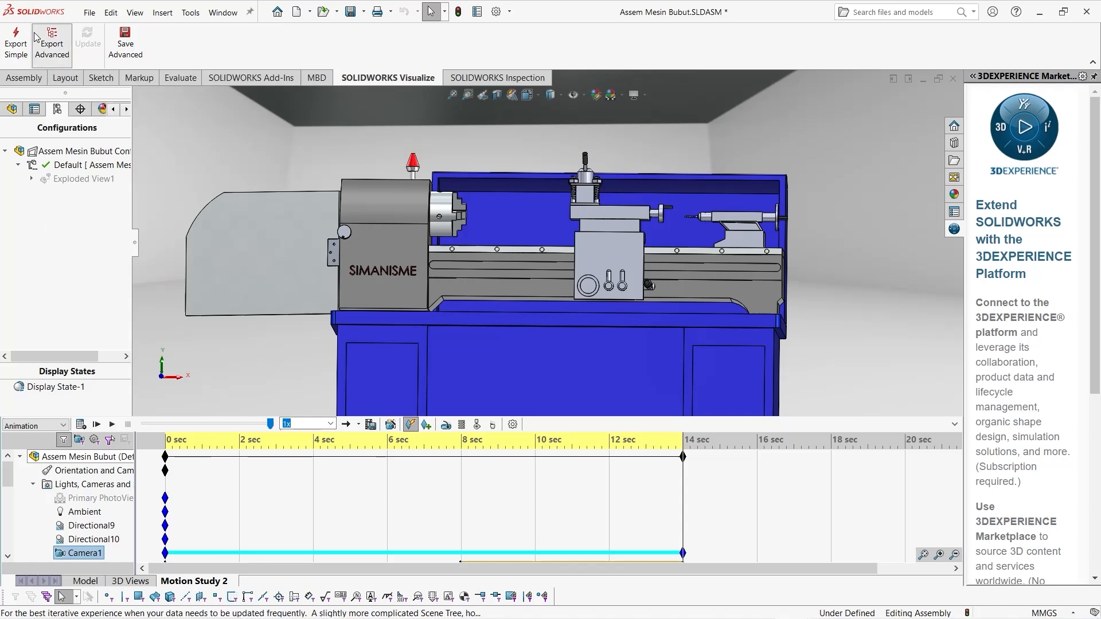
click(126, 70)
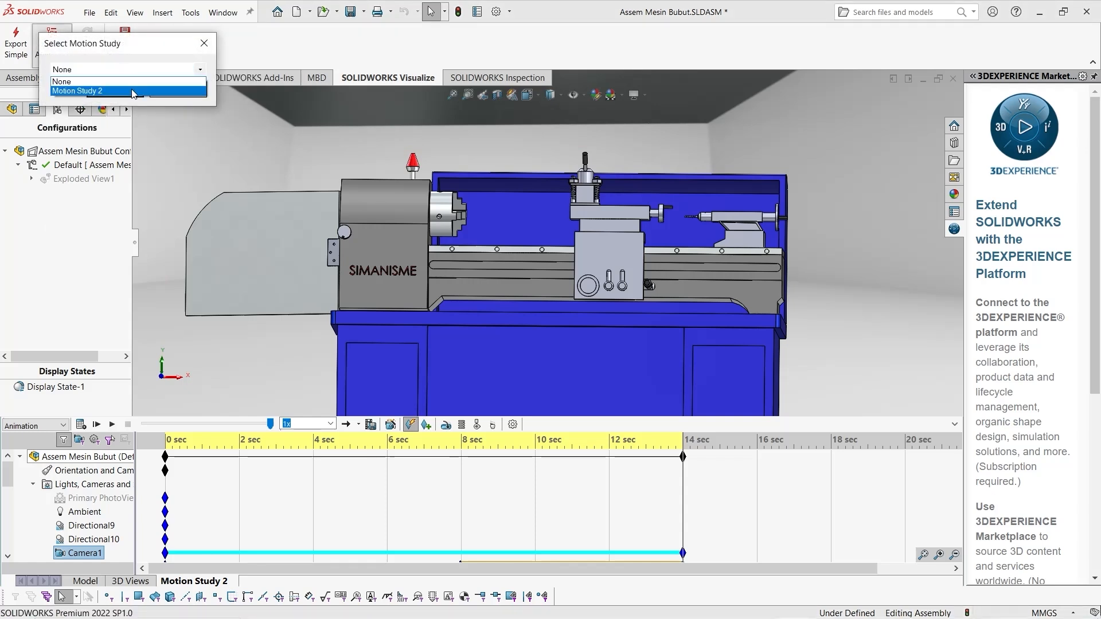
click(132, 91)
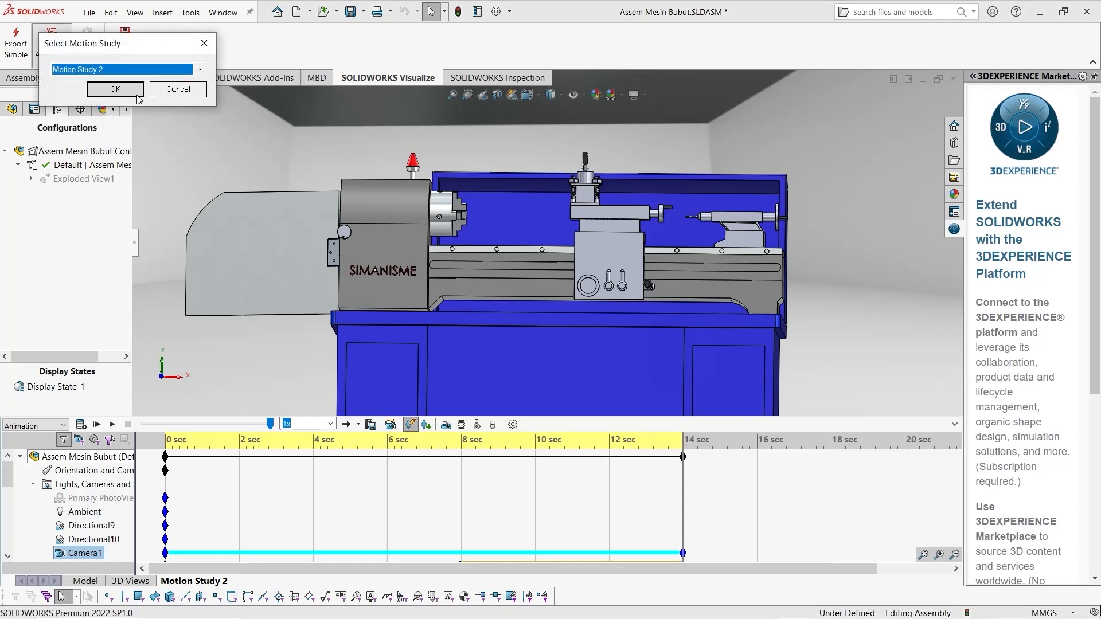
click(136, 99)
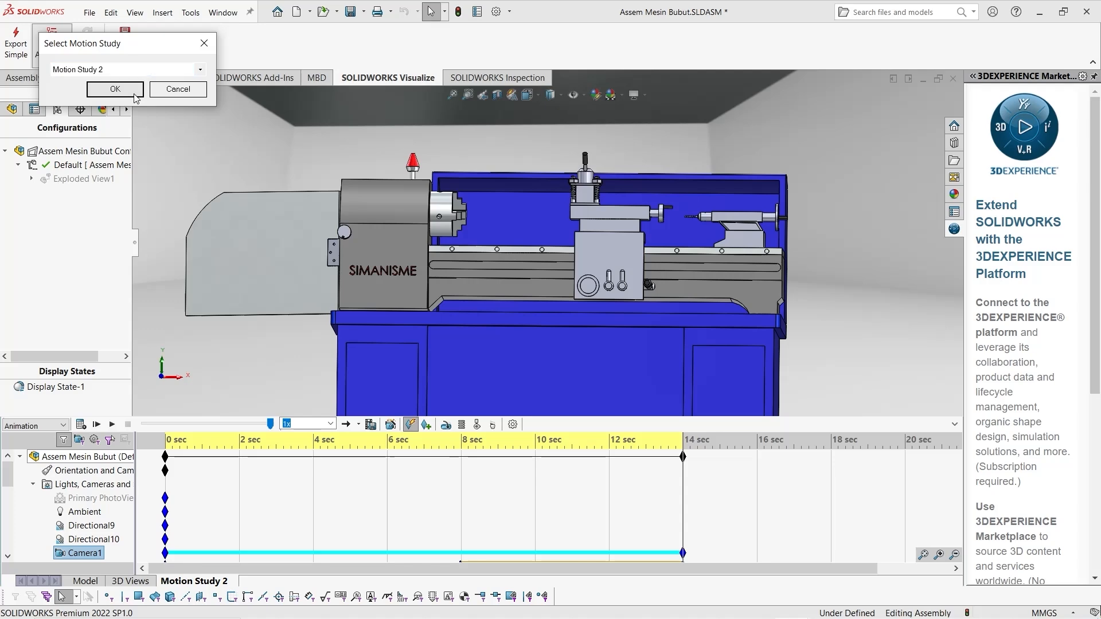
click(133, 93)
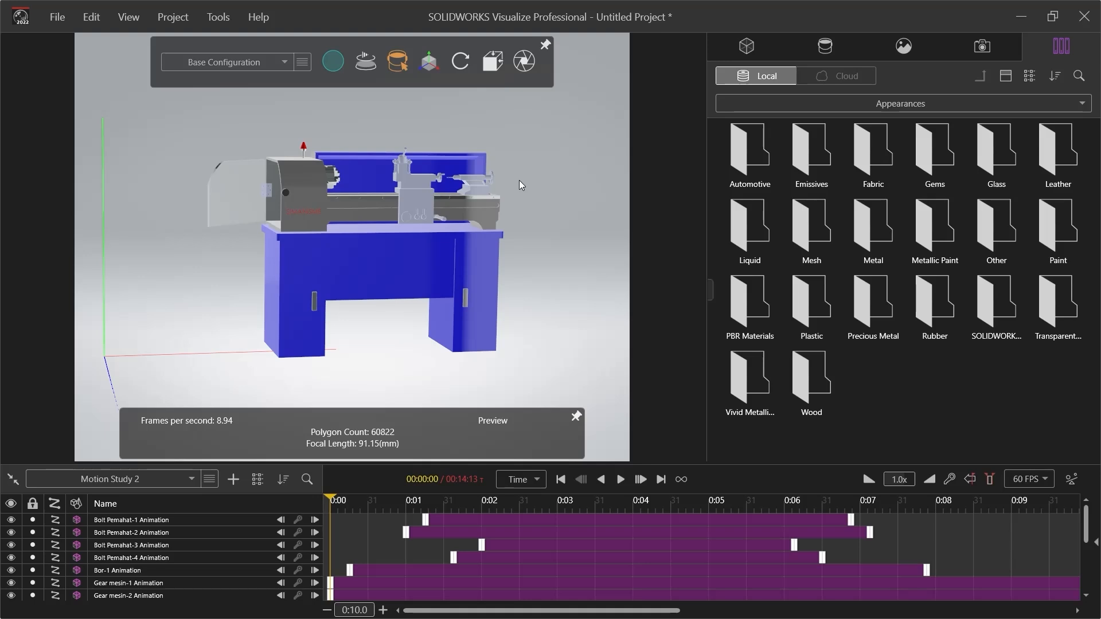
Examine the imported lathe in Preview mode from a closer, angled view of its front
mouse_move(341, 70)
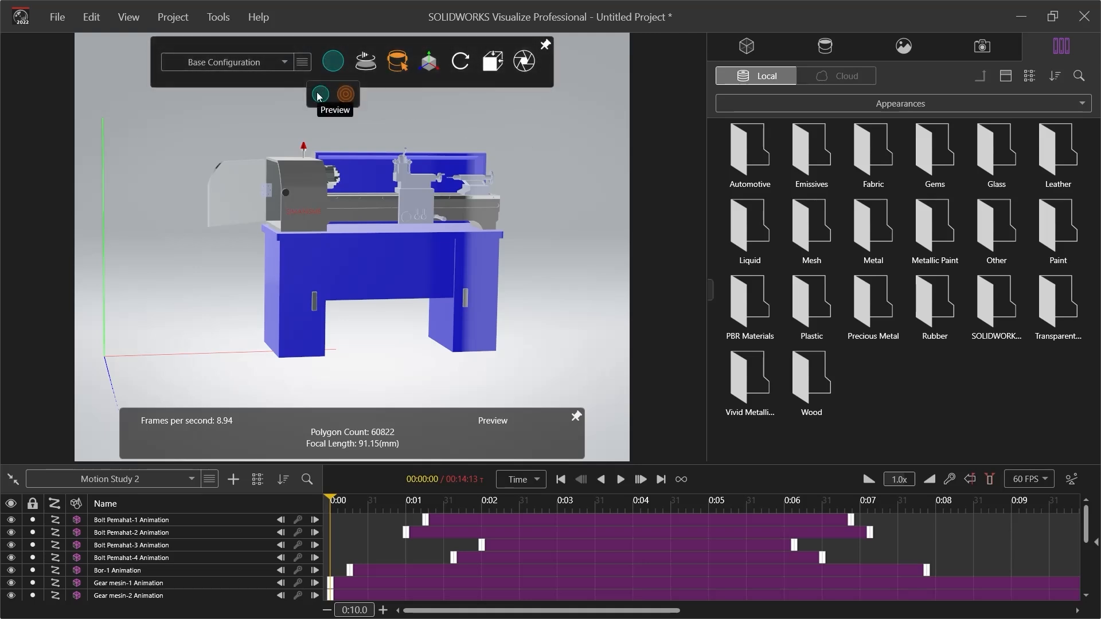
middle_drag(466, 177, 268, 194)
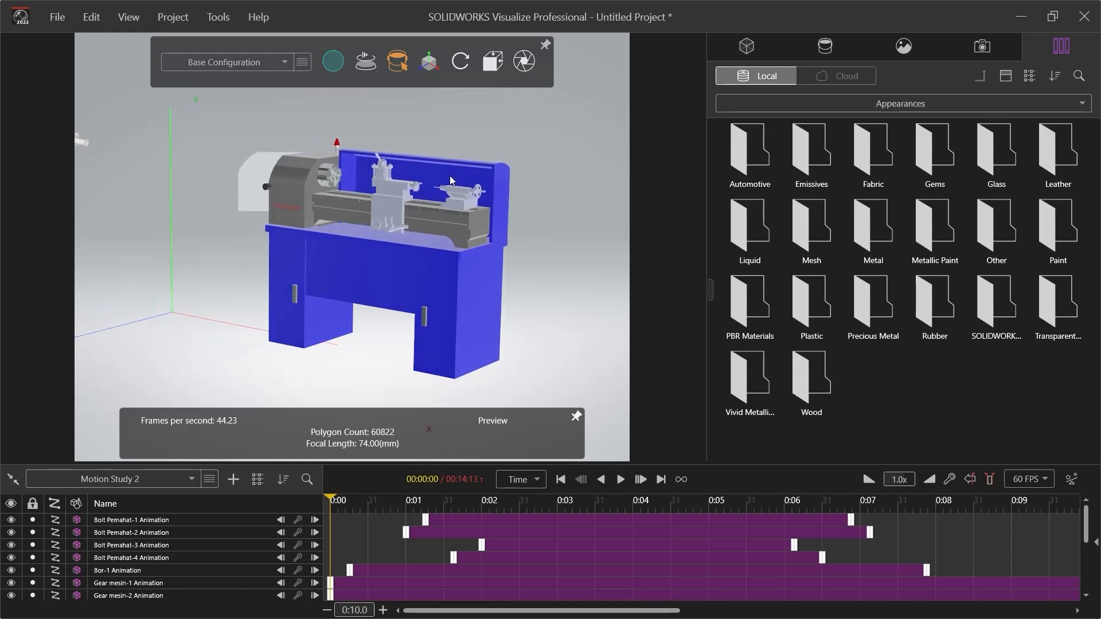
scroll(450, 175, up, 5)
middle_drag(363, 212, 328, 225)
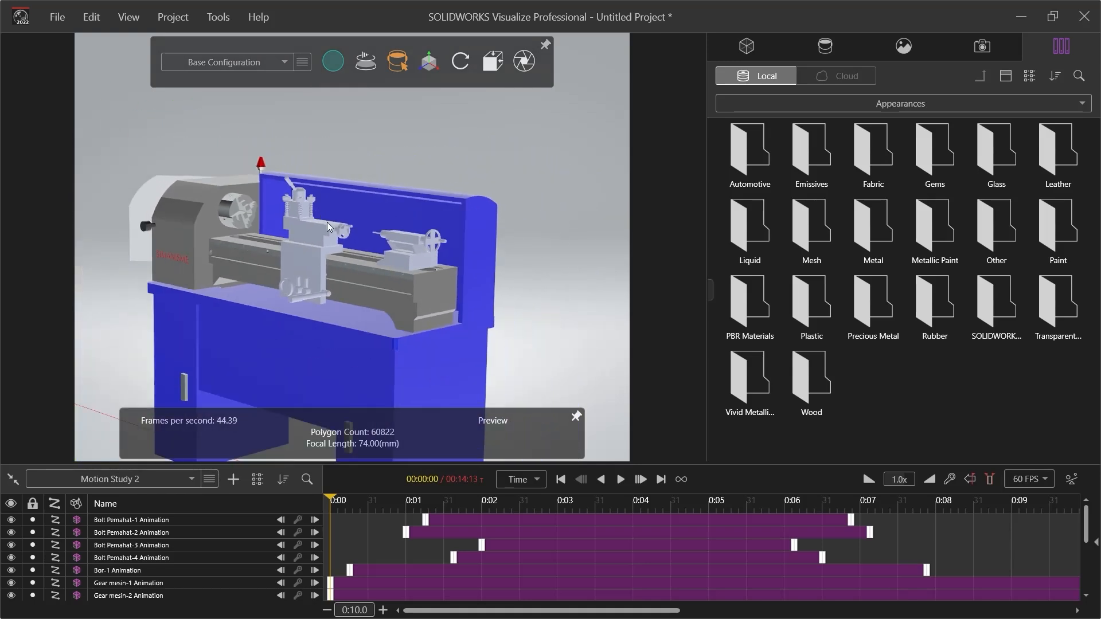
scroll(369, 298, down, 3)
scroll(257, 273, up, 3)
middle_drag(257, 273, 275, 303)
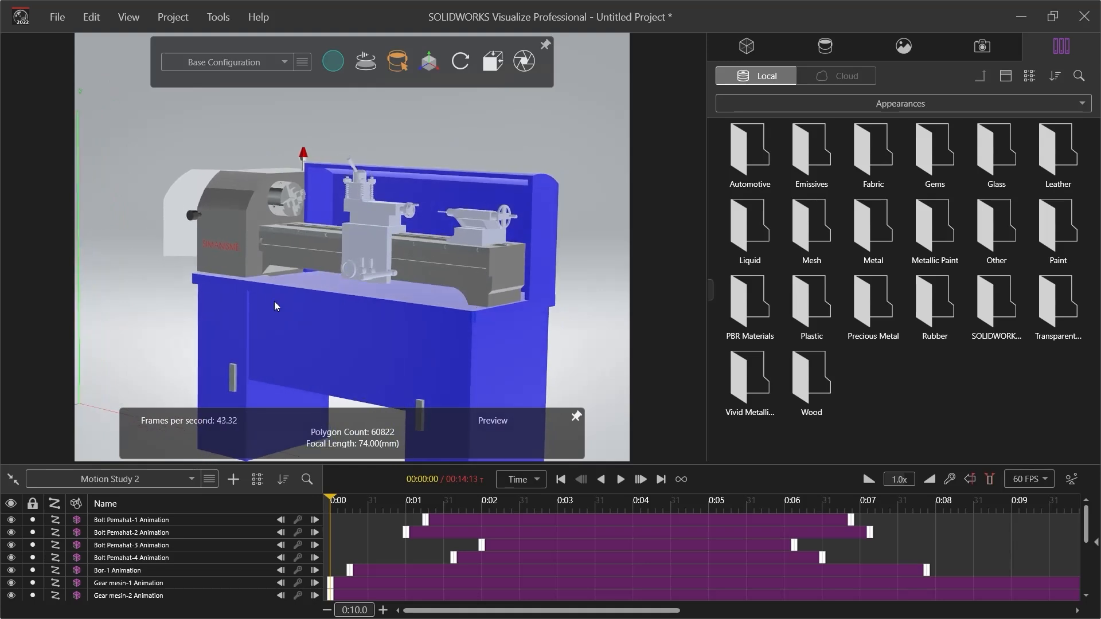
Scrub and play the imported Motion Study 2 to its end, and return the time bar to 0:00
click(349, 501)
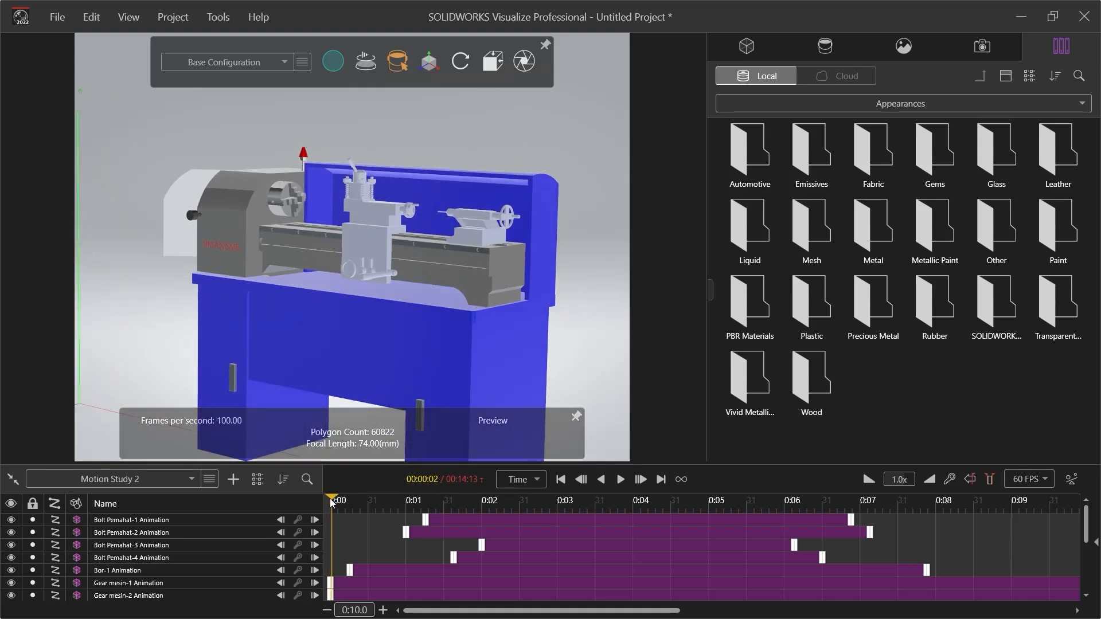
drag(348, 501, 941, 511)
mouse_move(1030, 511)
mouse_down()
mouse_move(1086, 518)
mouse_move(1033, 522)
mouse_up()
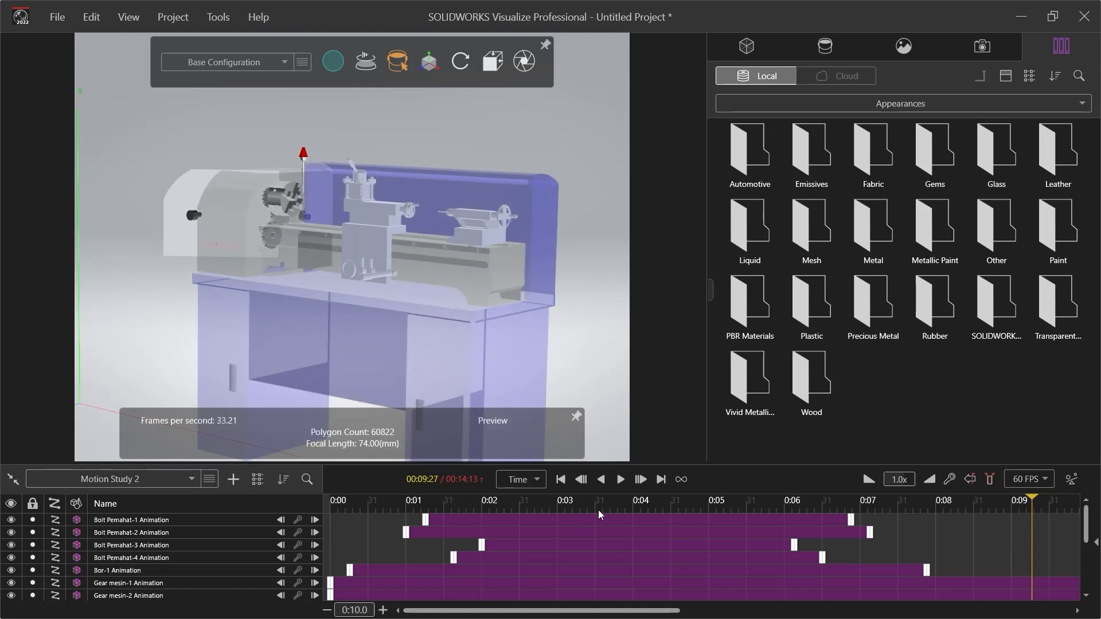
click(621, 480)
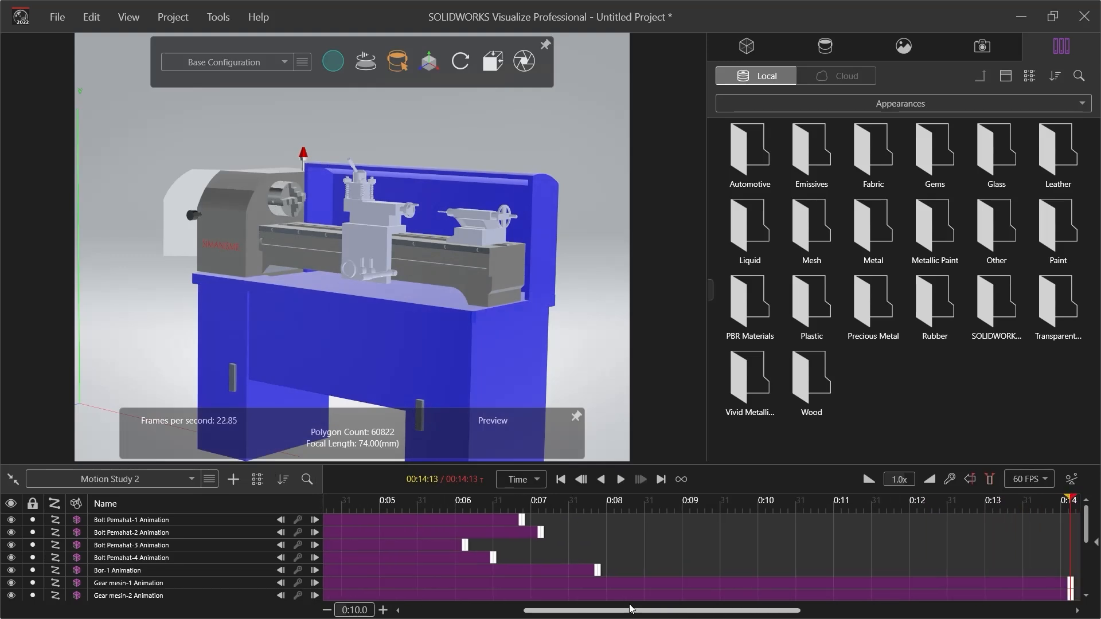
drag(738, 508, 337, 509)
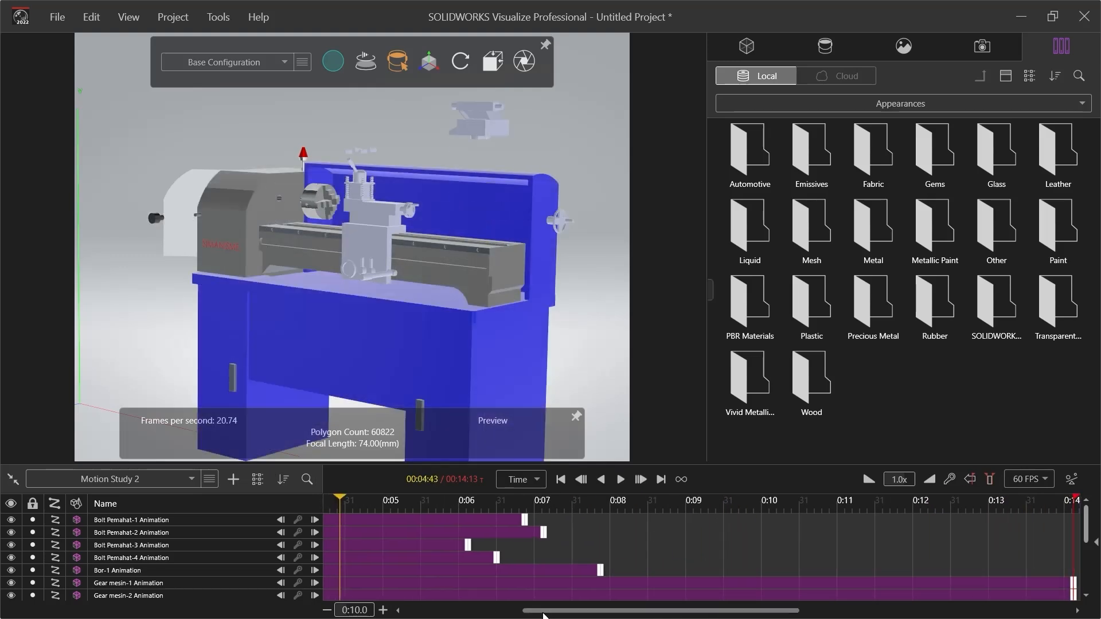
drag(542, 612, 415, 612)
drag(378, 498, 320, 503)
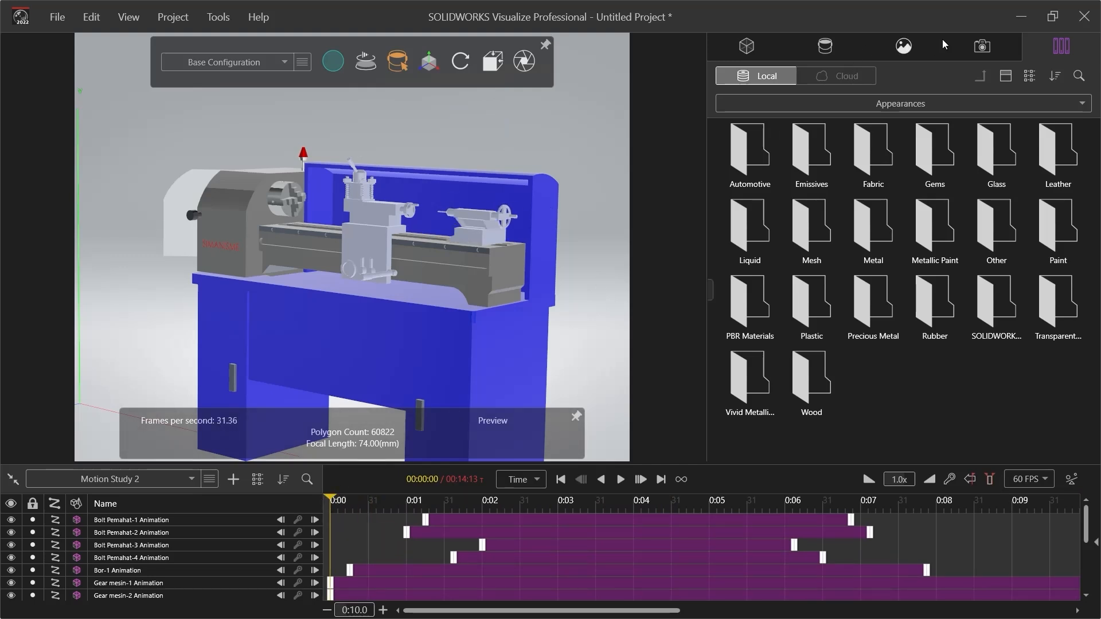
Activate Camera1, preview the start of the animation through it, and return the time bar to 0:00
click(966, 39)
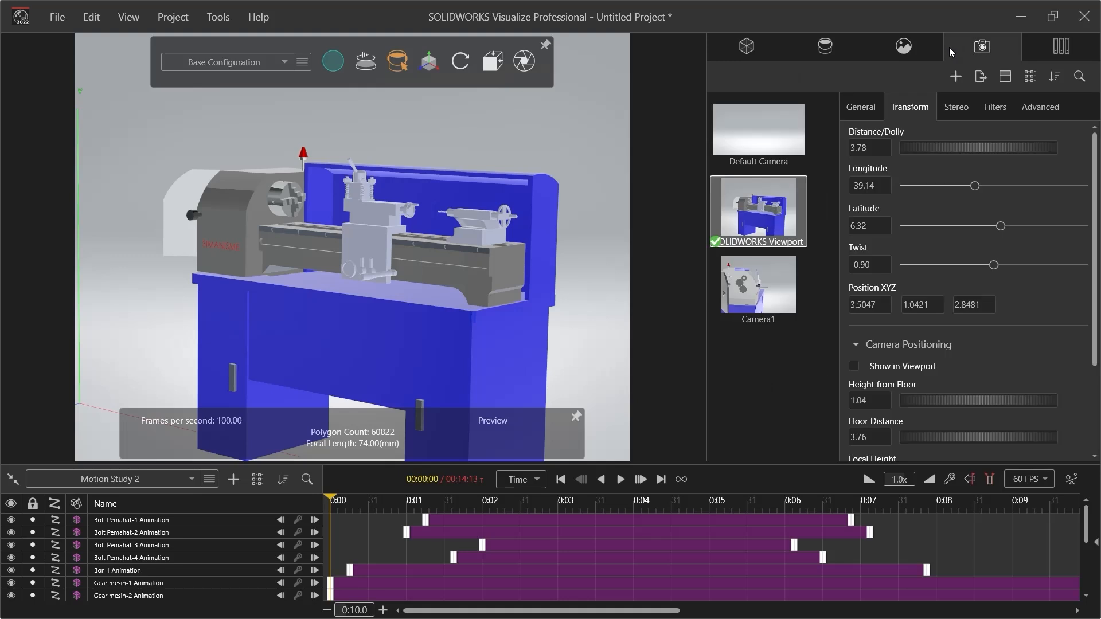
double_click(770, 318)
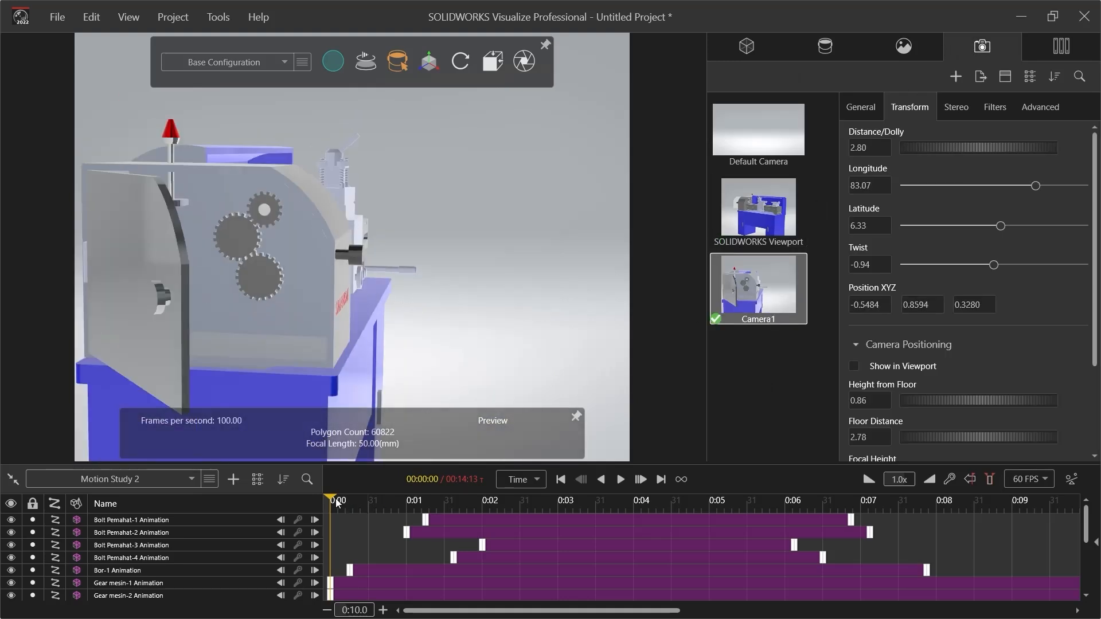
click(620, 479)
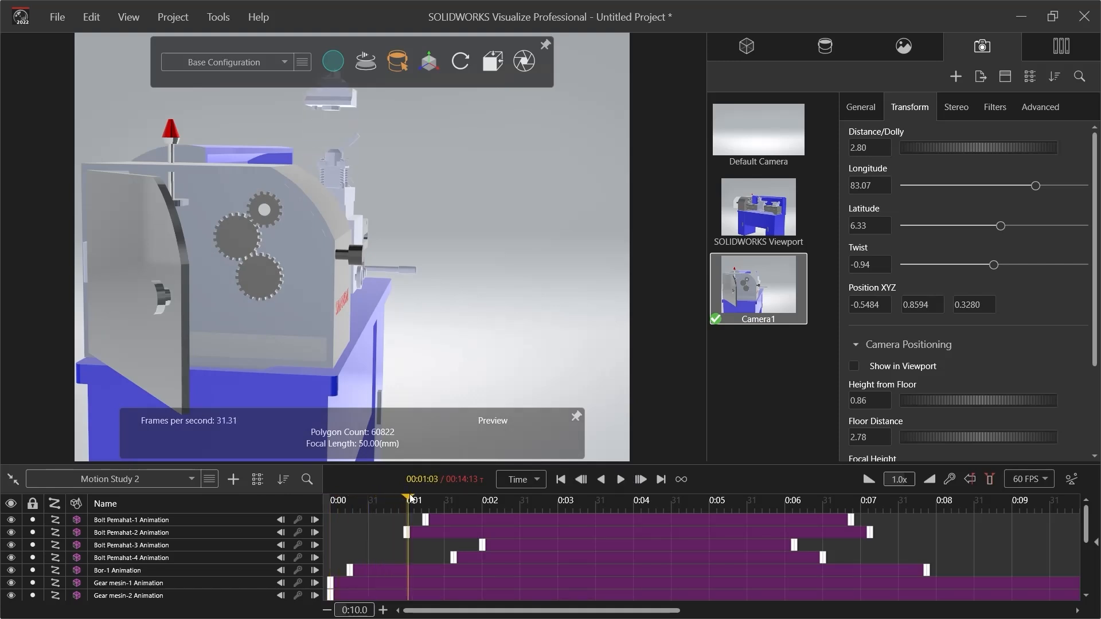
drag(404, 502, 324, 502)
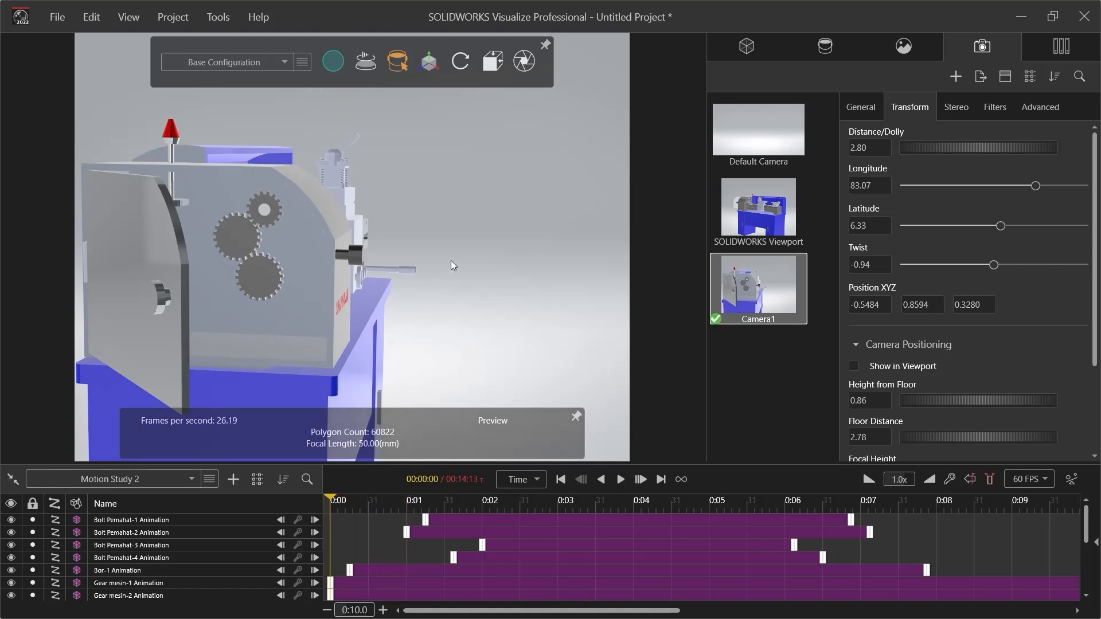
Reframe Camera1 on the lathe's gear side, distance about 3.11 and longitude about 72, and add a camera keyframe at 0:00
drag(451, 260, 464, 231)
scroll(462, 227, down, 1)
middle_drag(459, 229, 244, 229)
scroll(336, 236, down, 2)
scroll(245, 229, down, 1)
scroll(244, 229, up, 3)
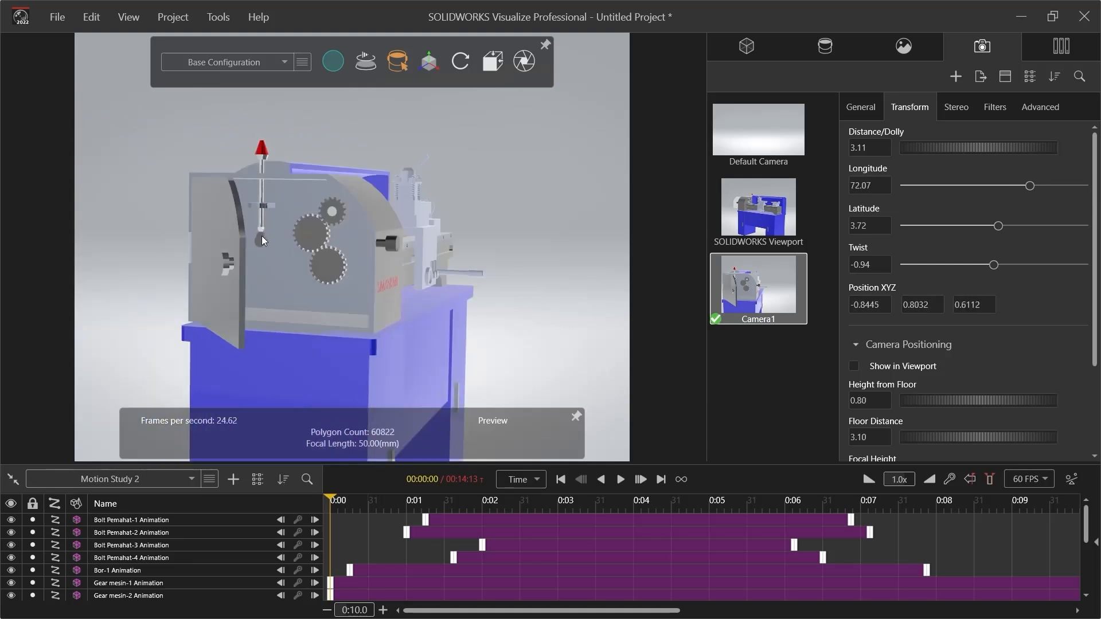
right_click(784, 294)
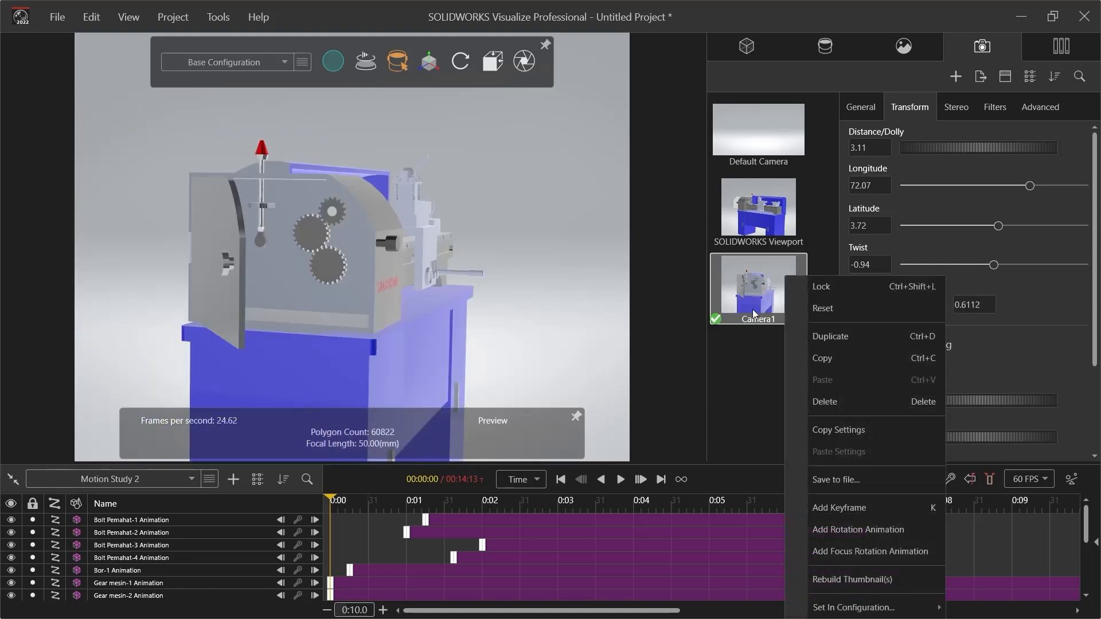
click(835, 508)
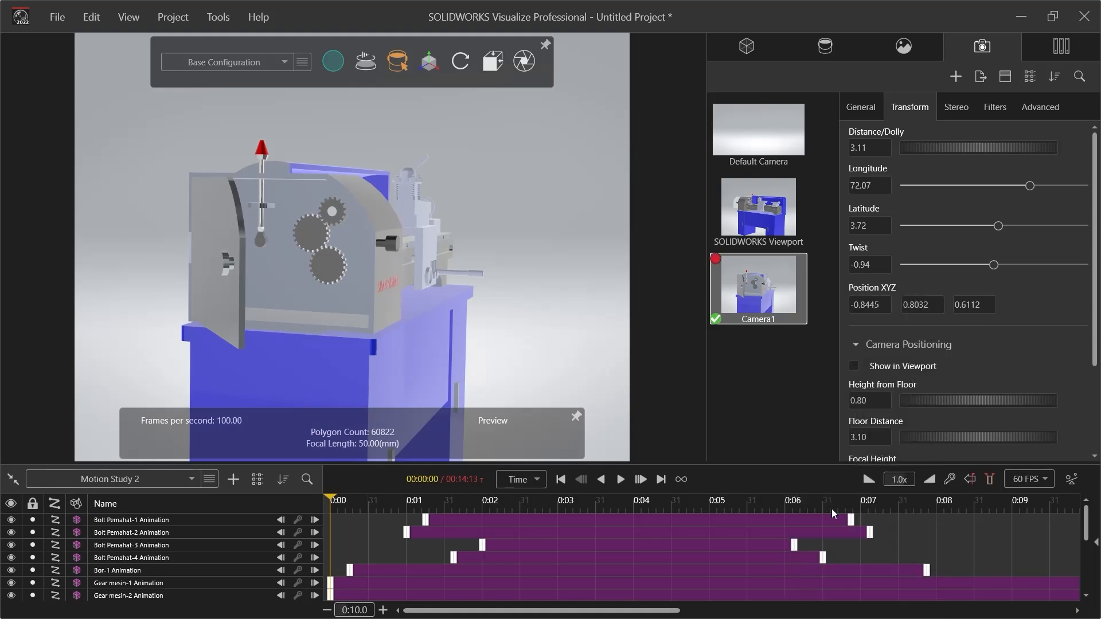
Move the time bar to the end of Motion Study 2 at 14:13, with the Camera1 animation track in view
scroll(312, 549, down, 3)
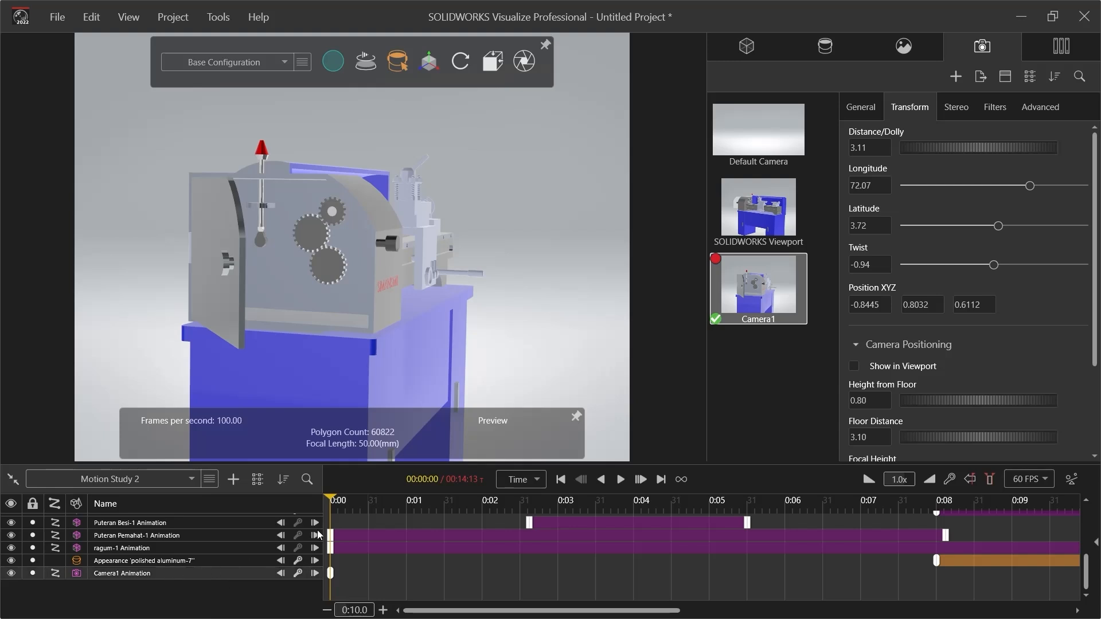
drag(331, 511, 762, 513)
drag(864, 544, 1097, 543)
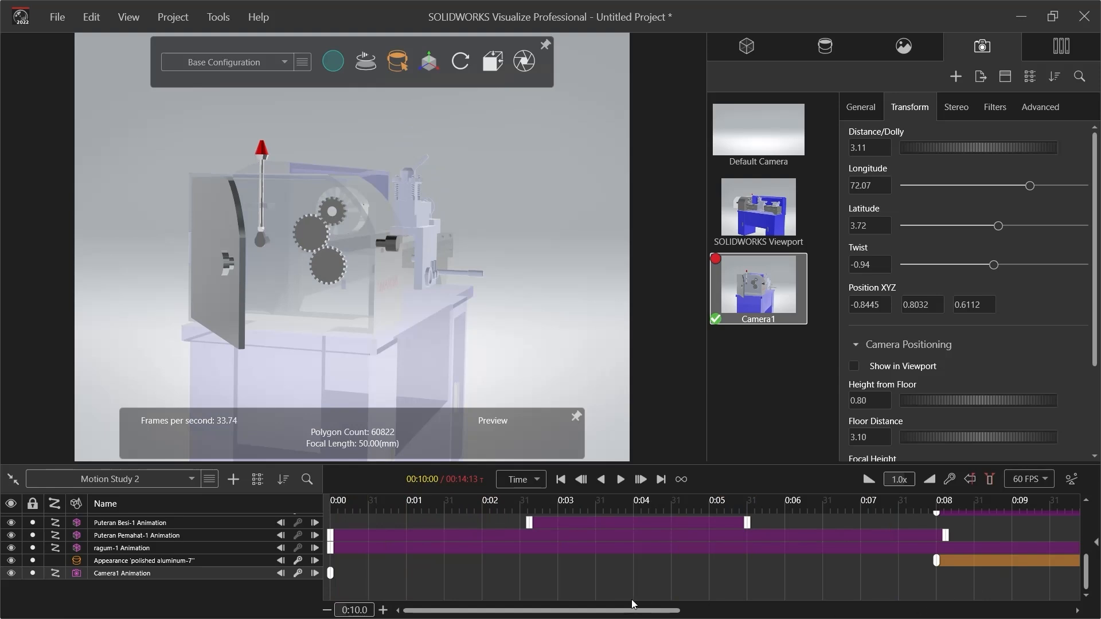
drag(645, 611, 871, 609)
drag(717, 505, 800, 503)
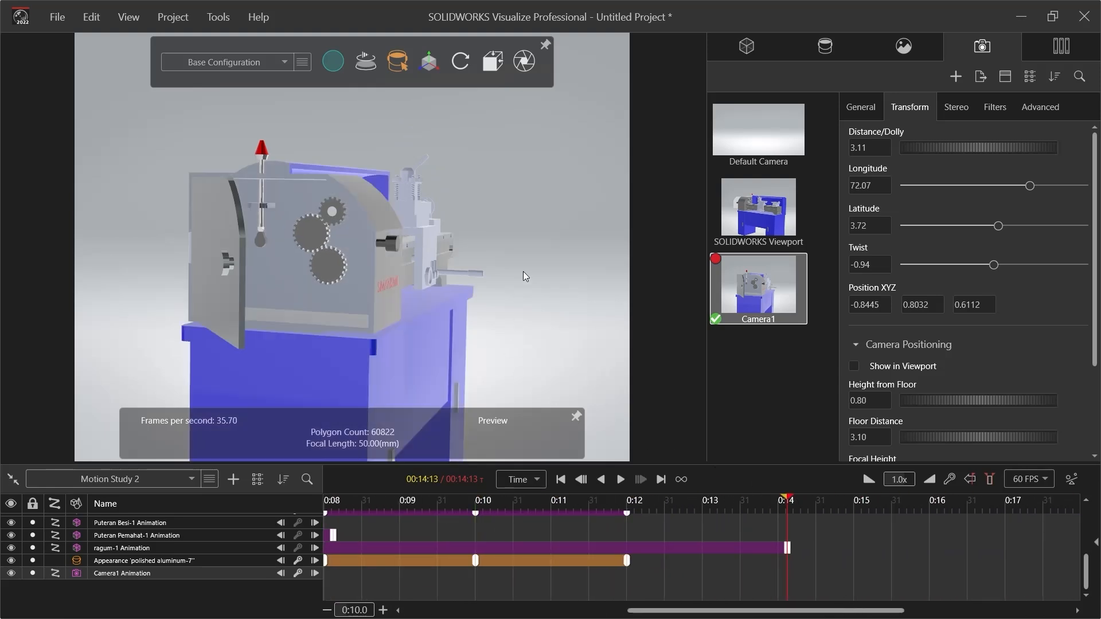
Reframe Camera1 on the lathe's front, distance about 2.04 and longitude about -55.5, and add a camera keyframe at 14:13
drag(526, 277, 122, 251)
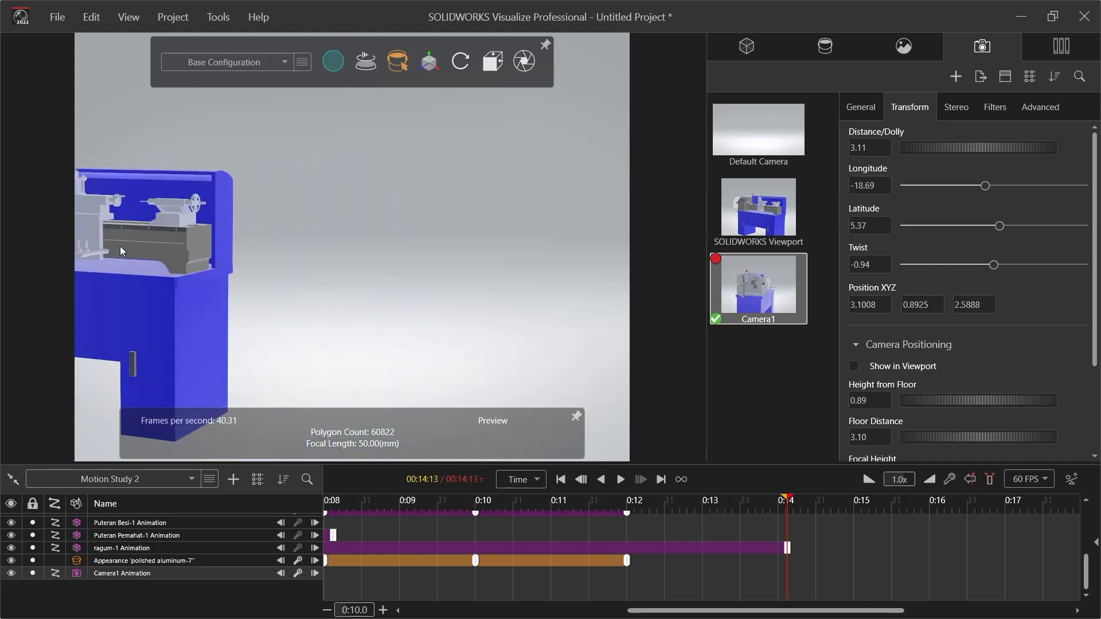
scroll(120, 250, down, 3)
scroll(118, 232, up, 4)
mouse_move(117, 228)
middle_down()
mouse_move(80, 226)
mouse_move(97, 230)
middle_up()
scroll(183, 215, up, 3)
scroll(347, 270, up, 3)
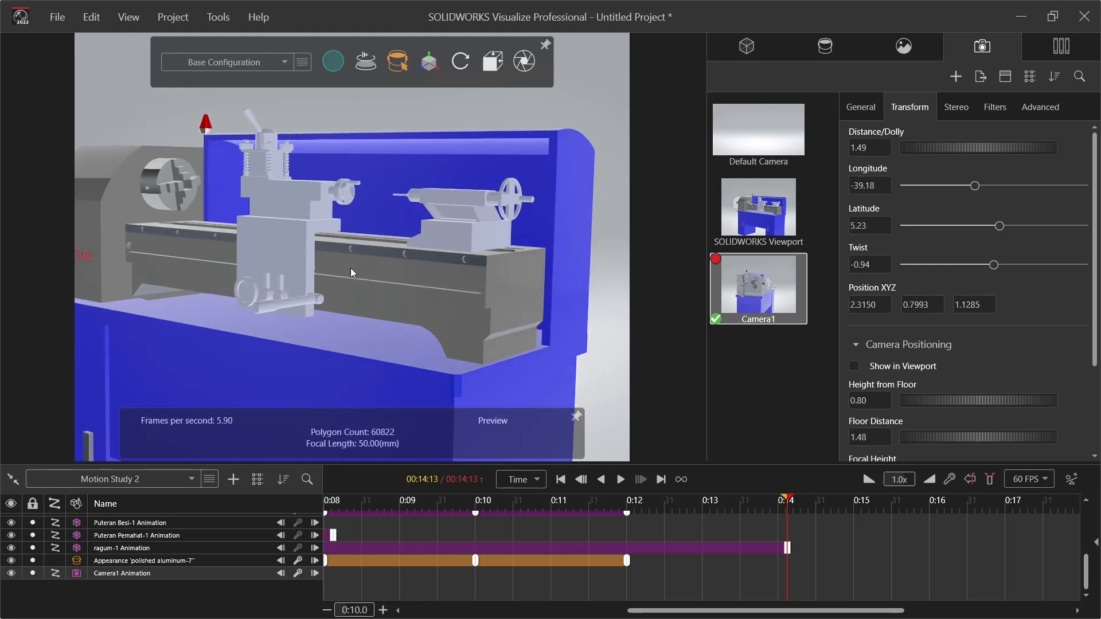
scroll(172, 244, down, 4)
middle_drag(171, 241, 118, 208)
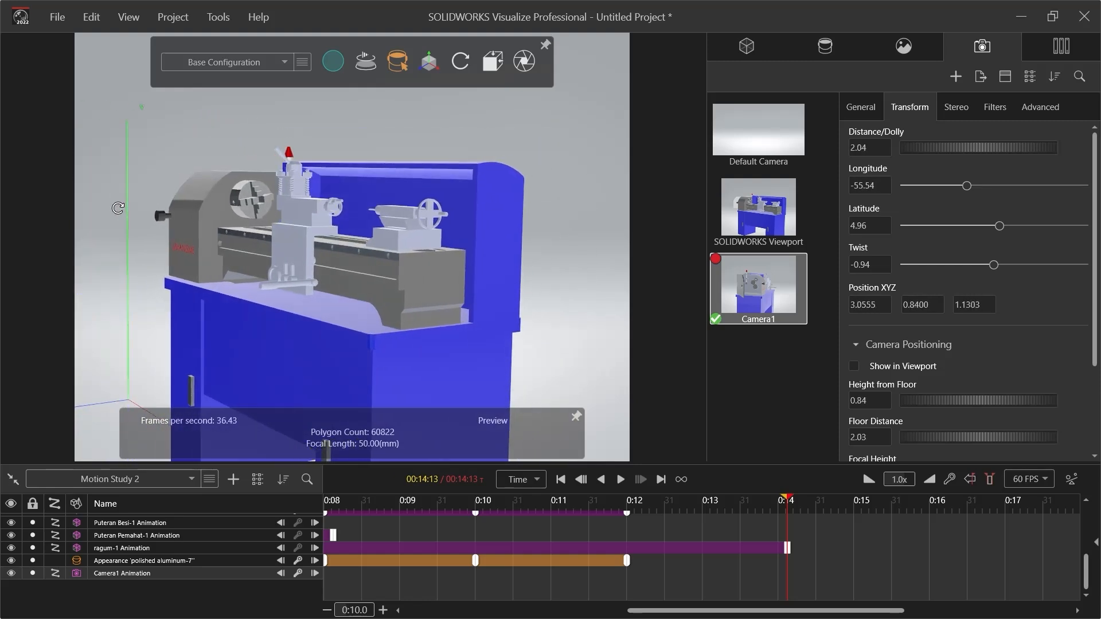
right_click(774, 316)
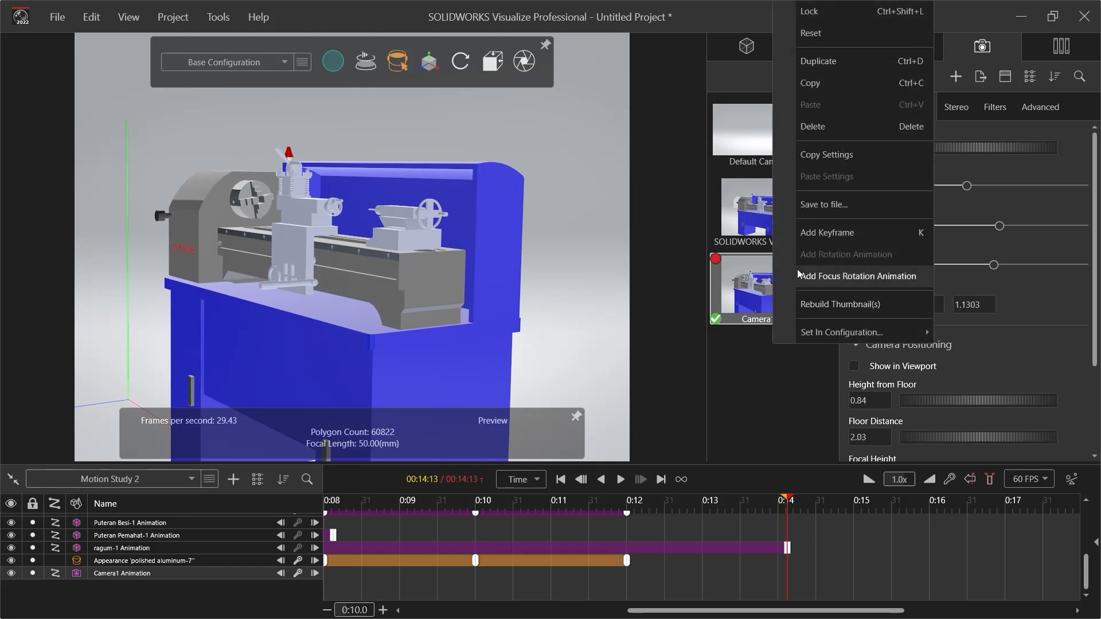
click(803, 232)
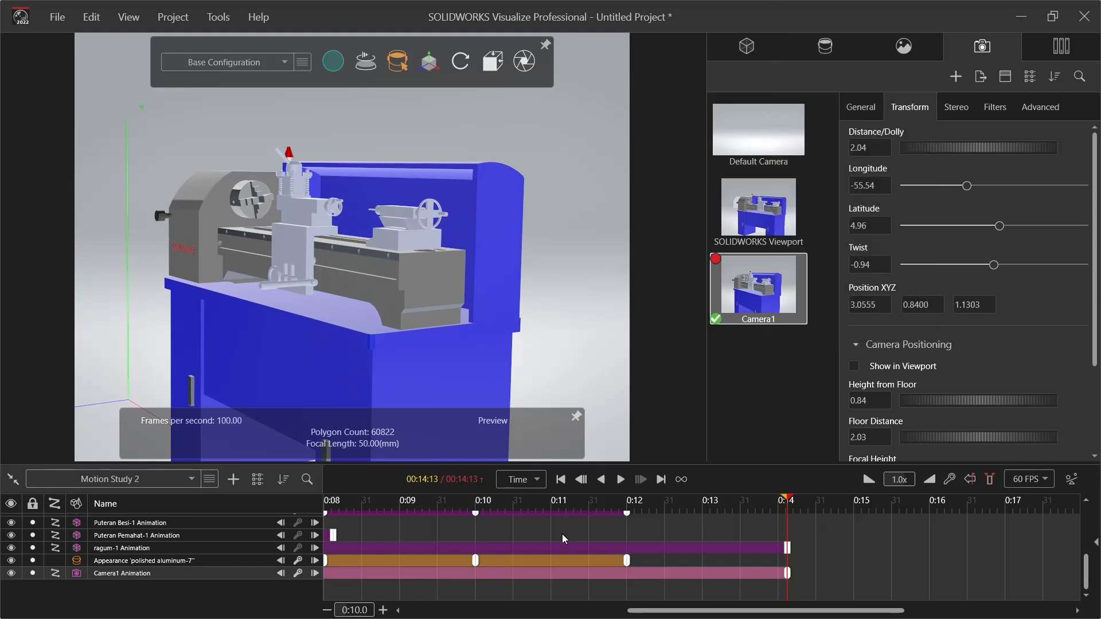
Scrub the time bar back to 0:00 and play the full Motion Study 2 animation through Camera1
click(571, 511)
drag(572, 511, 315, 507)
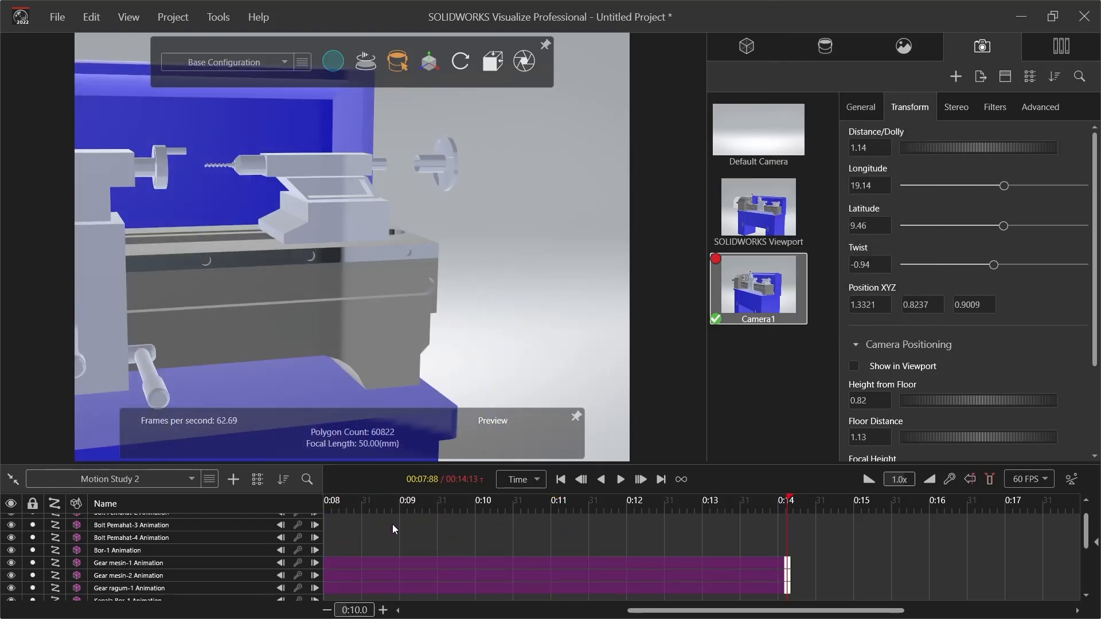
drag(746, 611, 522, 611)
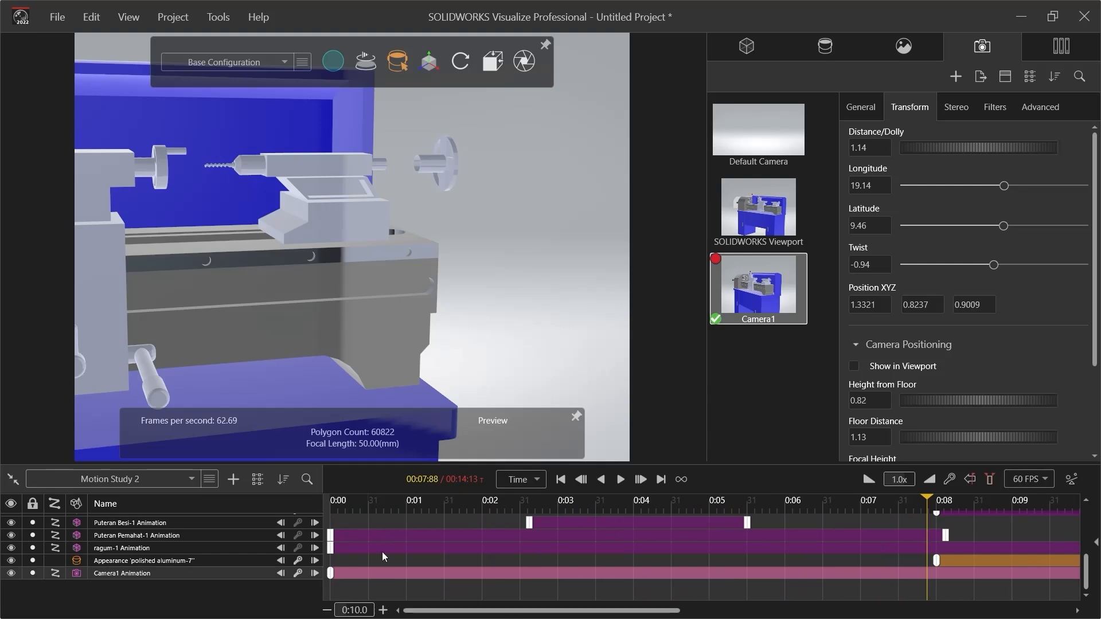
click(417, 503)
drag(417, 503, 316, 504)
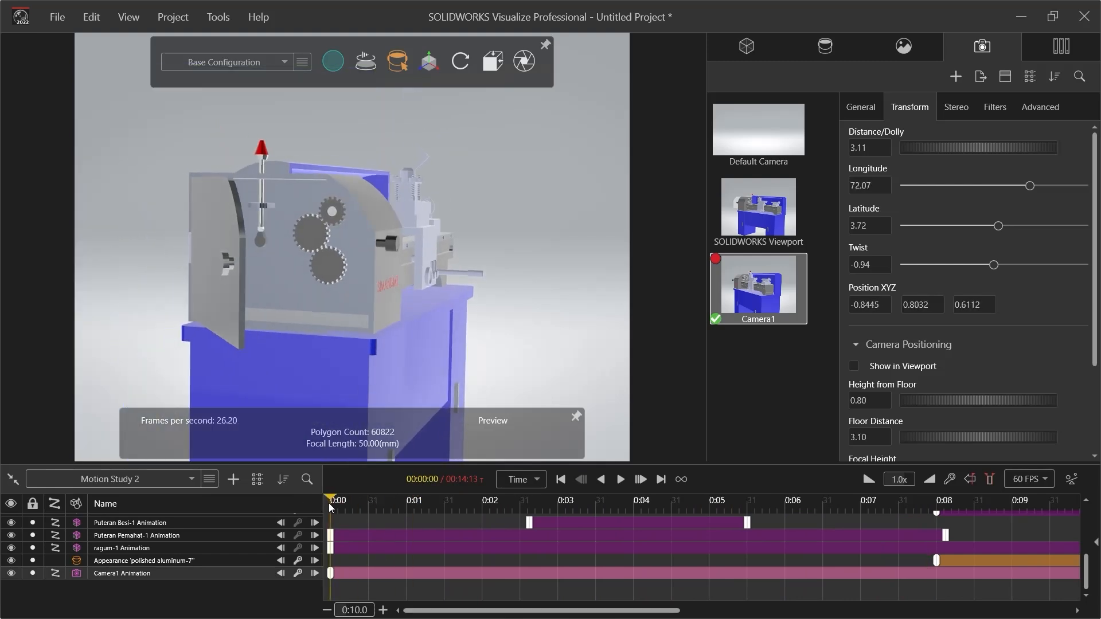
click(620, 480)
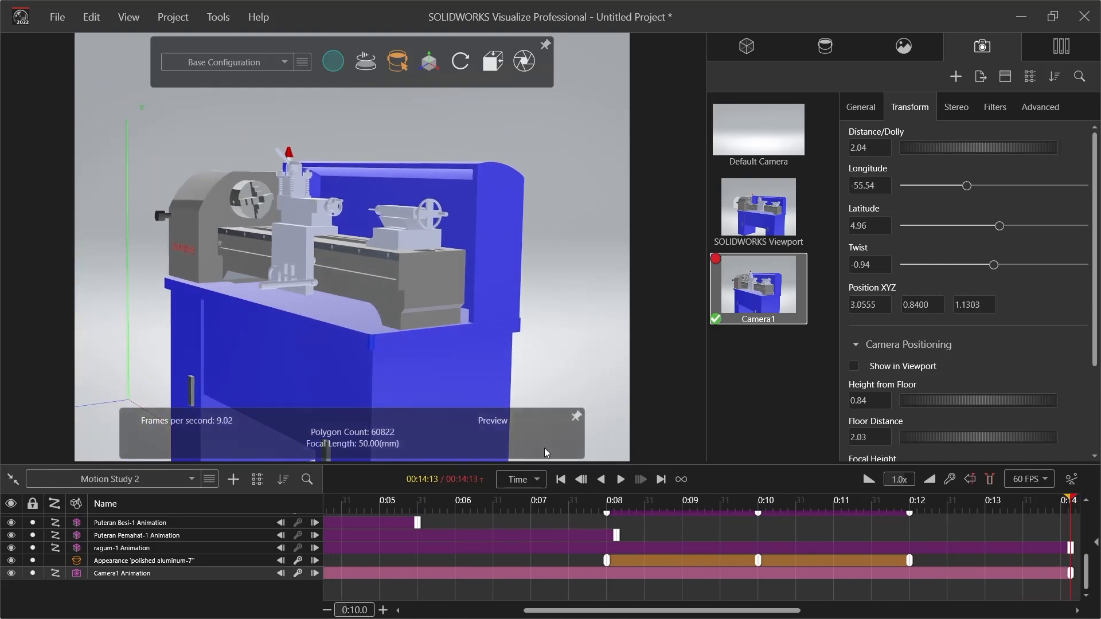
Shift the Camera1 view slightly, then open the animation output settings and keep Create Movie enabled
middle_drag(477, 195, 506, 199)
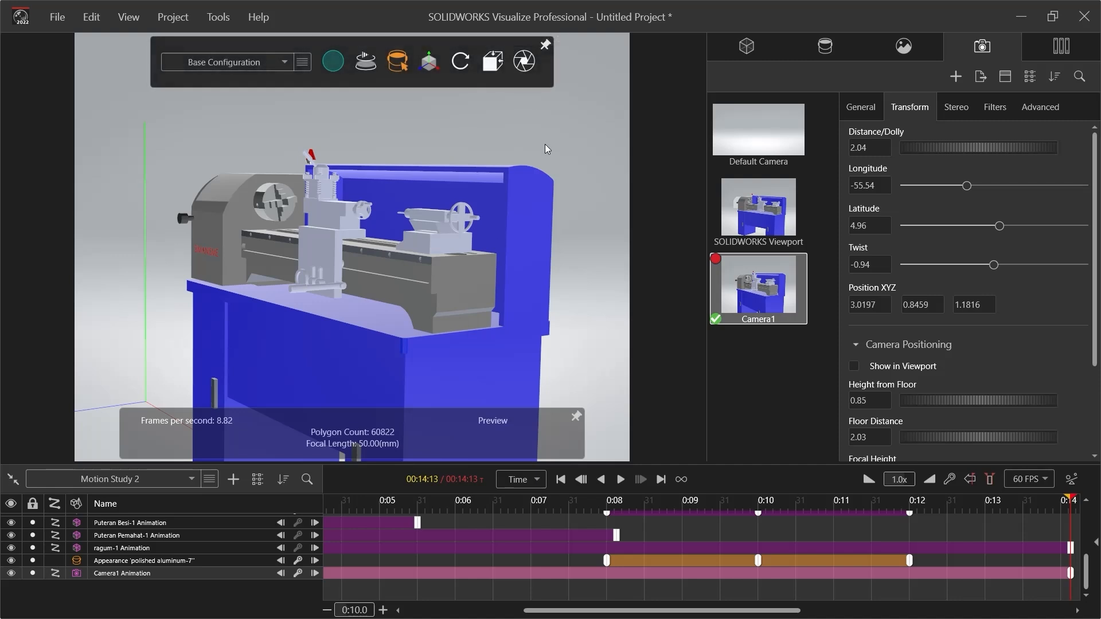
click(527, 64)
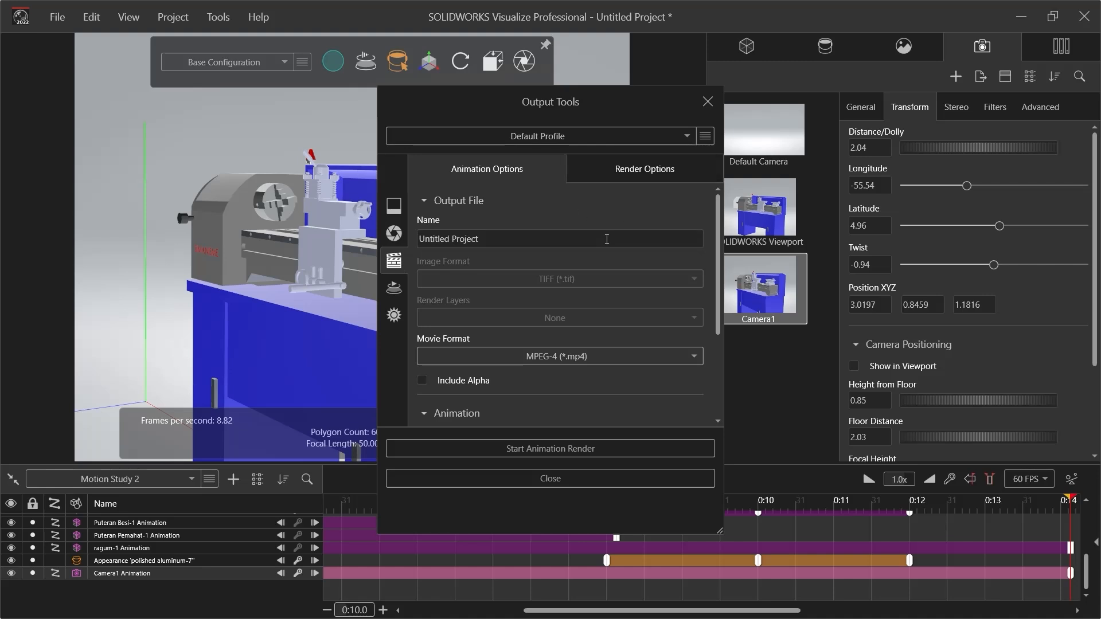
scroll(602, 224, down, 4)
scroll(617, 269, up, 3)
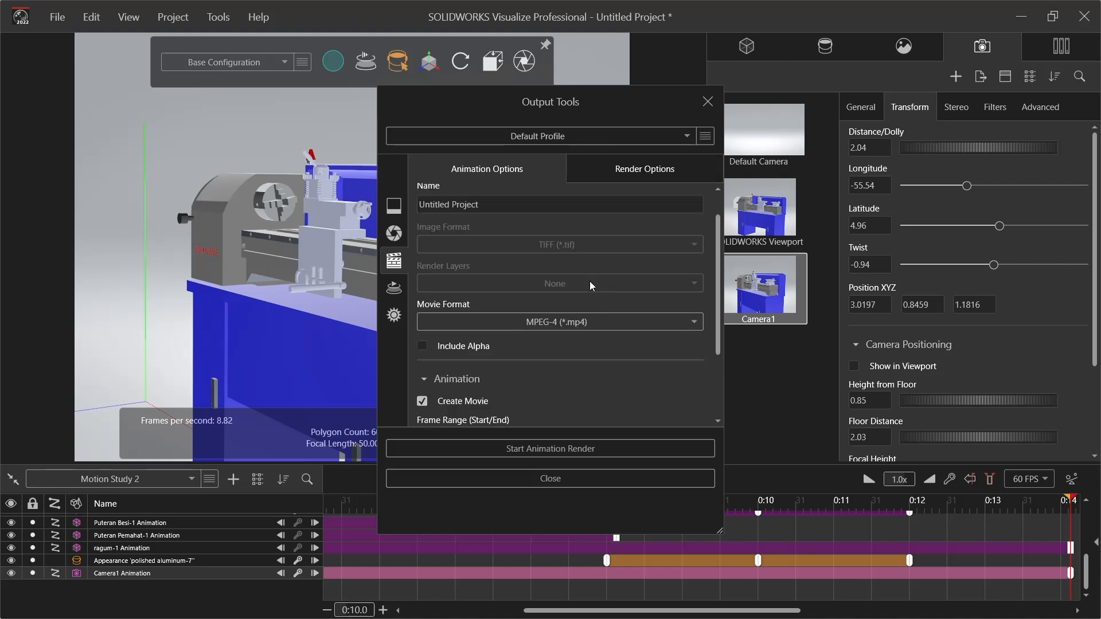
scroll(574, 284, down, 2)
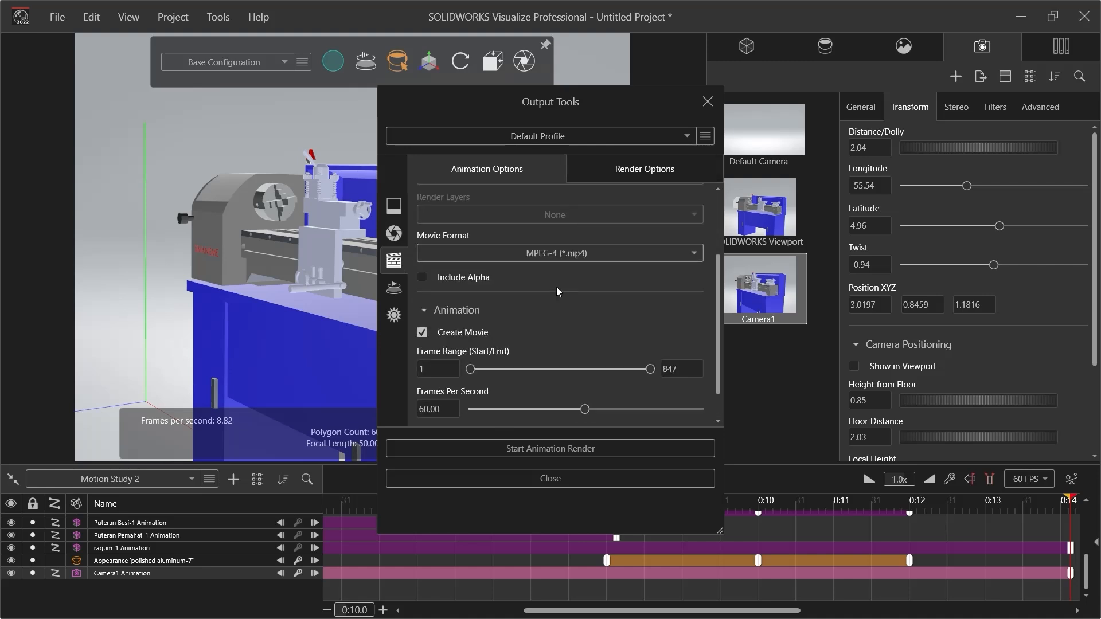
click(429, 337)
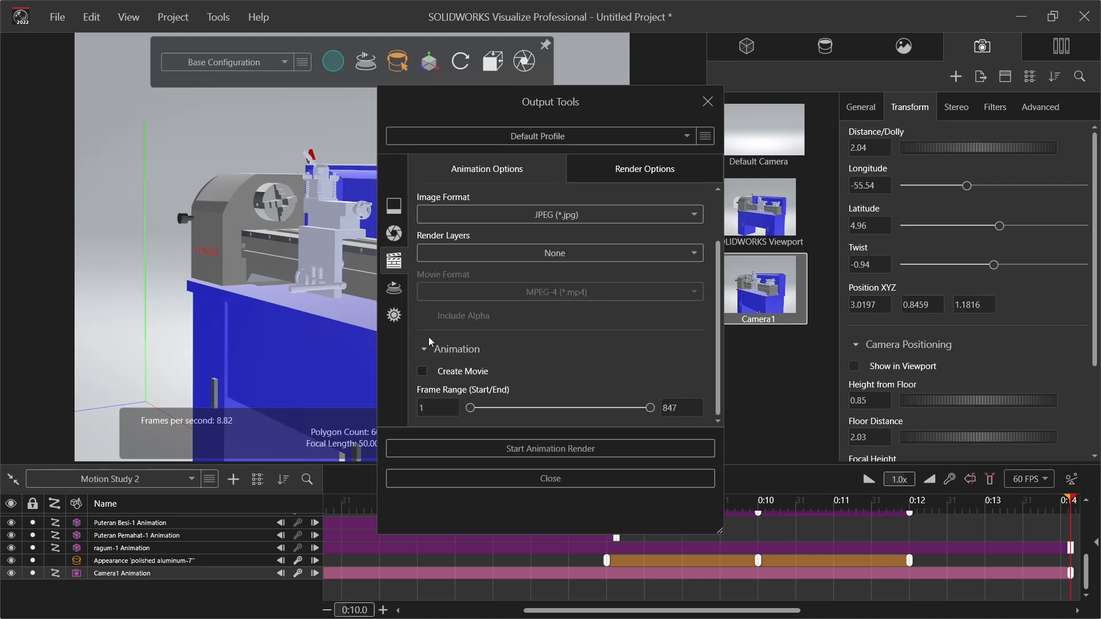
click(430, 369)
scroll(580, 281, down, 1)
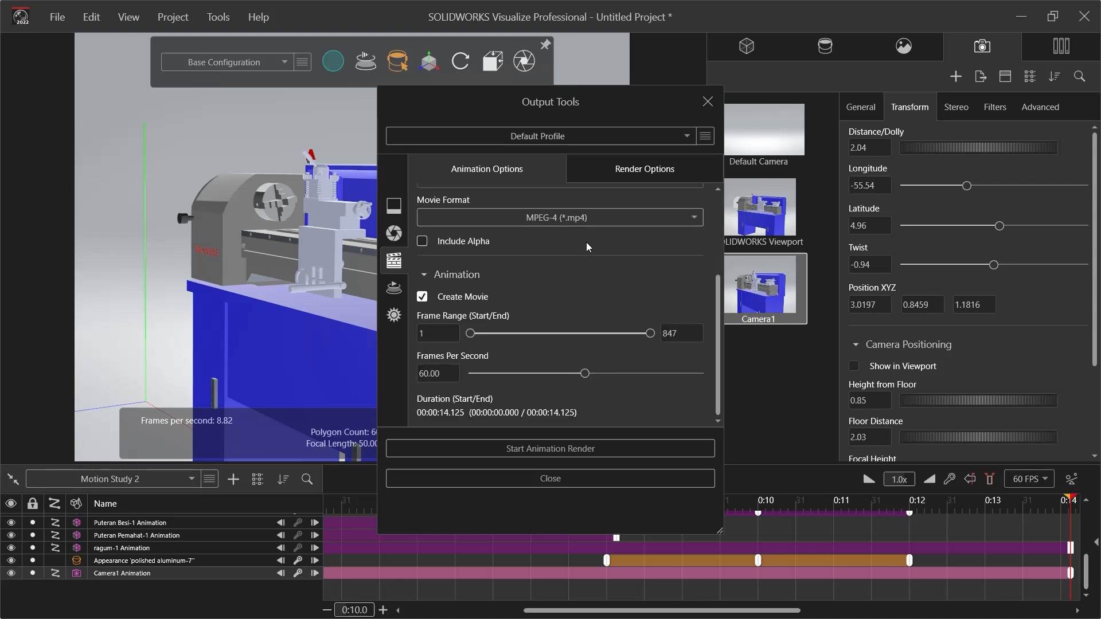
Set the movie format of the animation output to MPEG-4 (*.mp4)
click(584, 217)
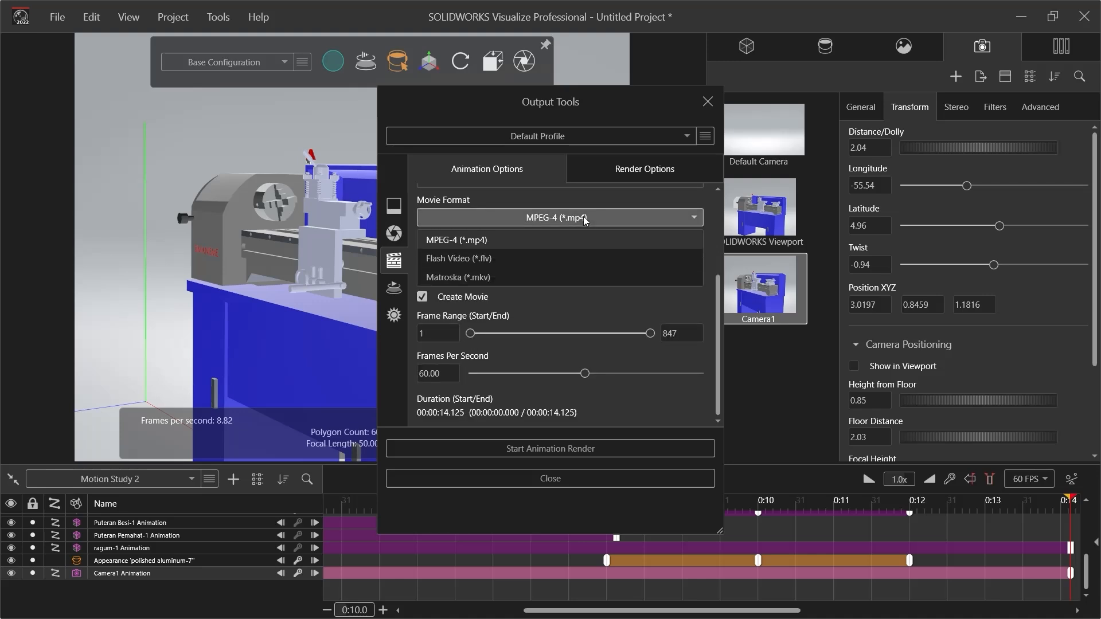
click(517, 240)
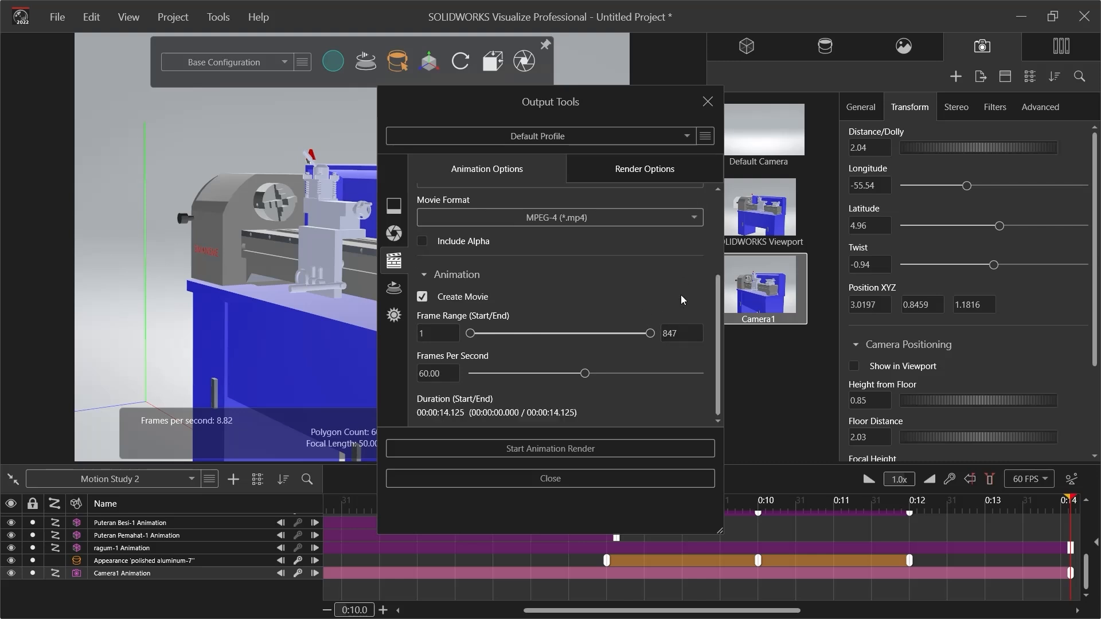
scroll(680, 295, up, 3)
scroll(681, 295, down, 2)
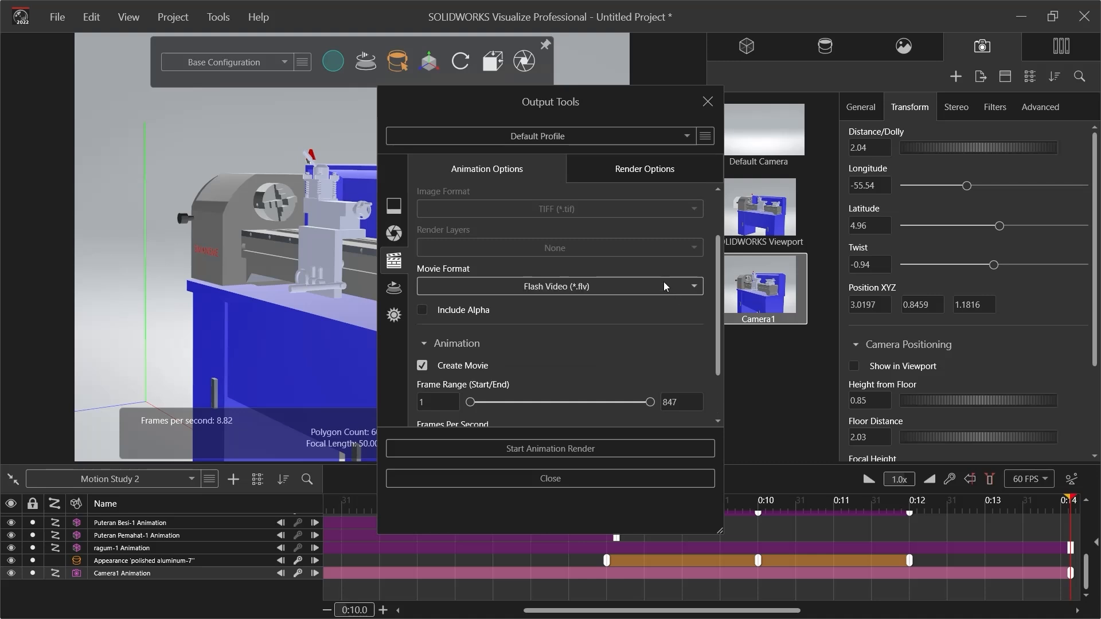
scroll(663, 321, down, 2)
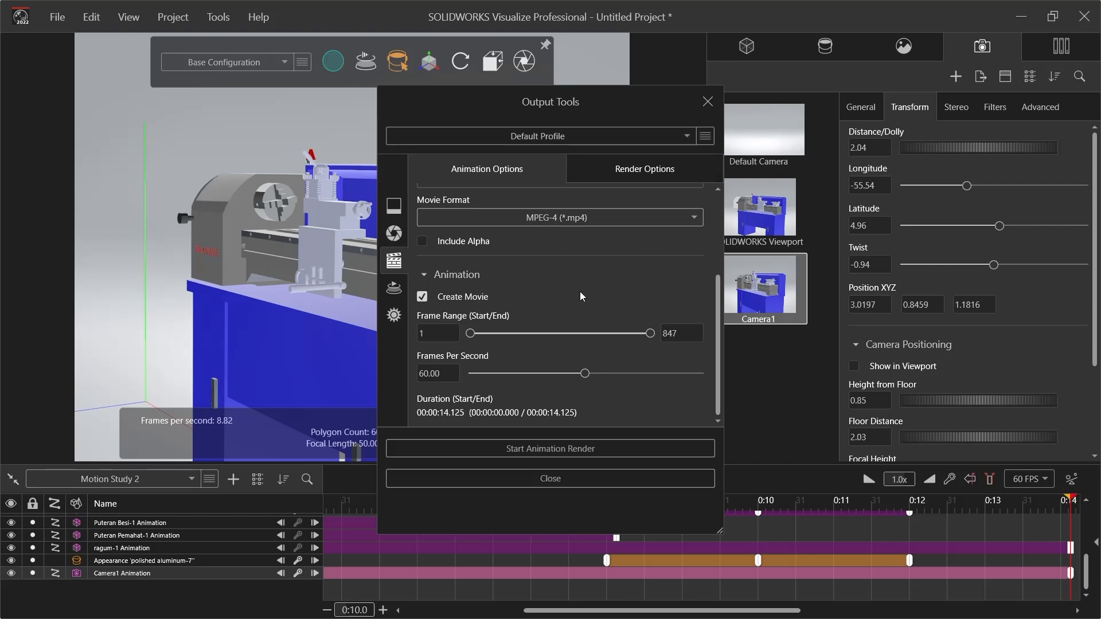
Review the resolution and renderer selection in the render options, and name the output file ANIMASI VISUALIZE
click(646, 174)
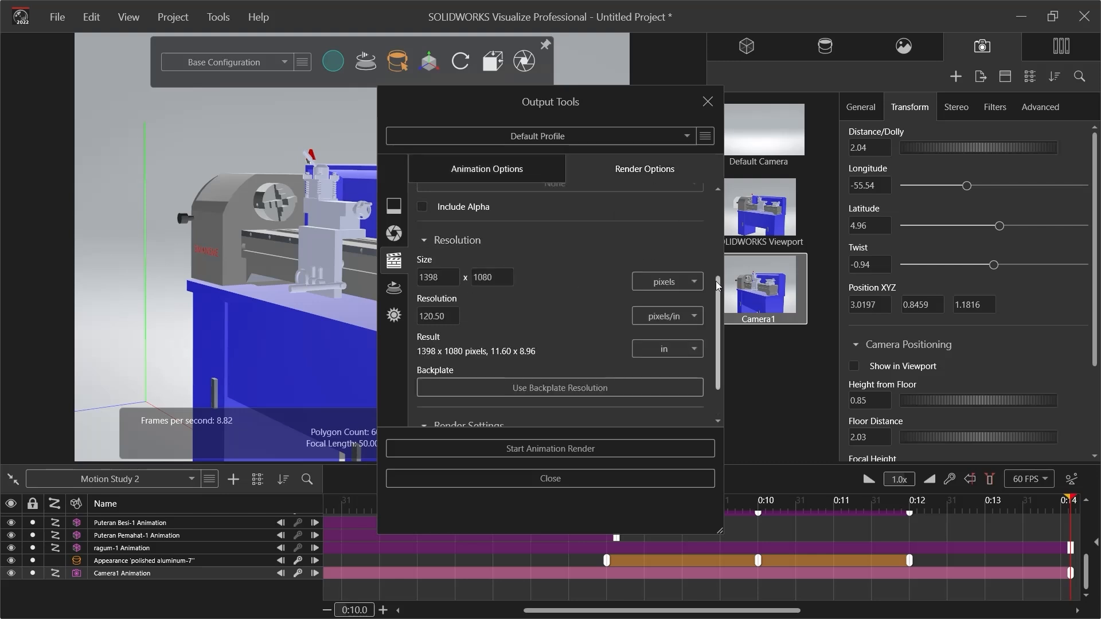
scroll(717, 266, up, 2)
drag(717, 266, 714, 312)
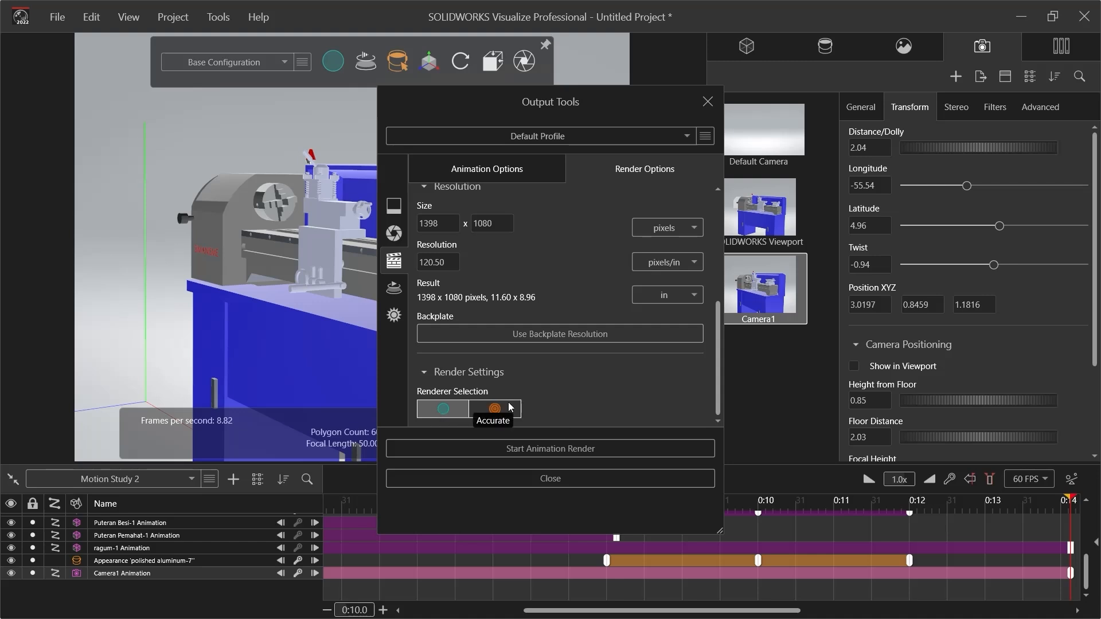
mouse_move(715, 368)
mouse_down()
mouse_move(715, 328)
mouse_move(714, 371)
mouse_up()
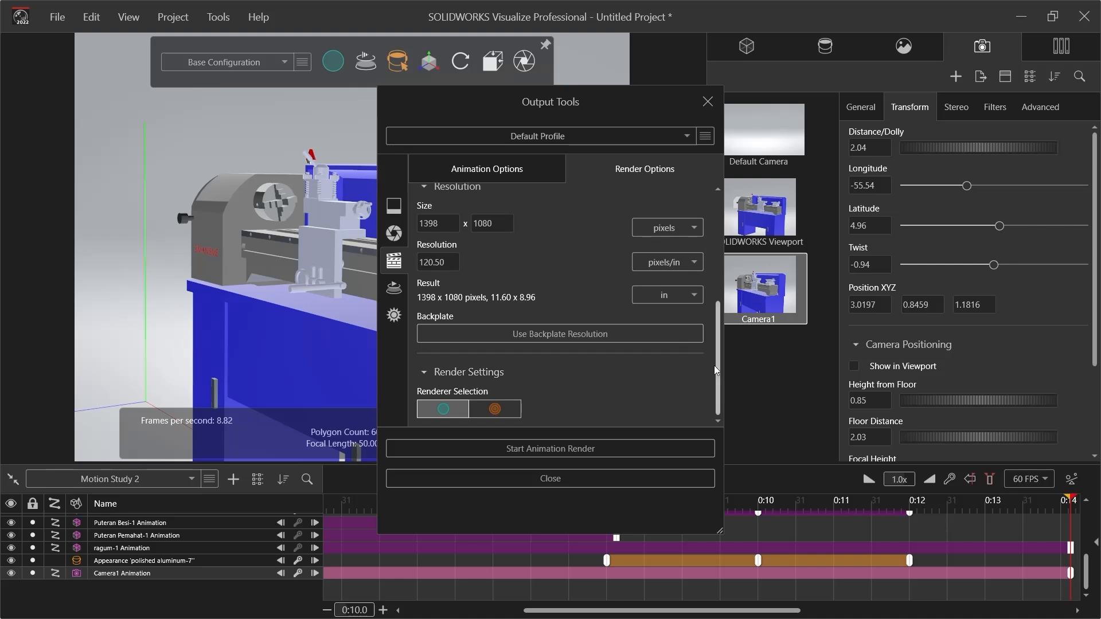
drag(718, 368, 703, 236)
drag(495, 238, 393, 245)
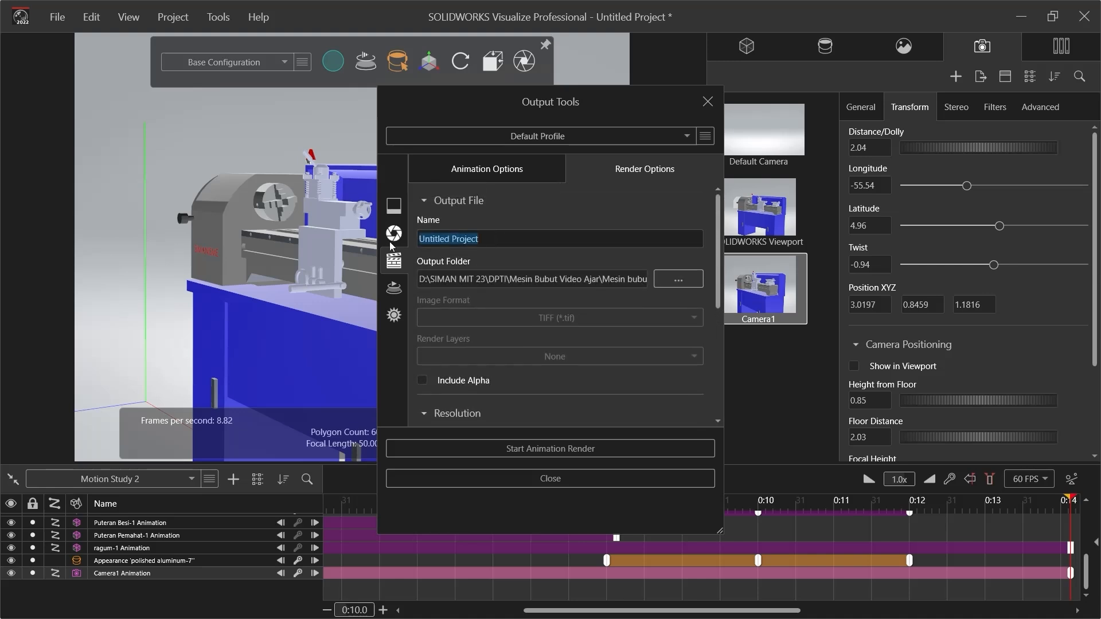
text(AN)
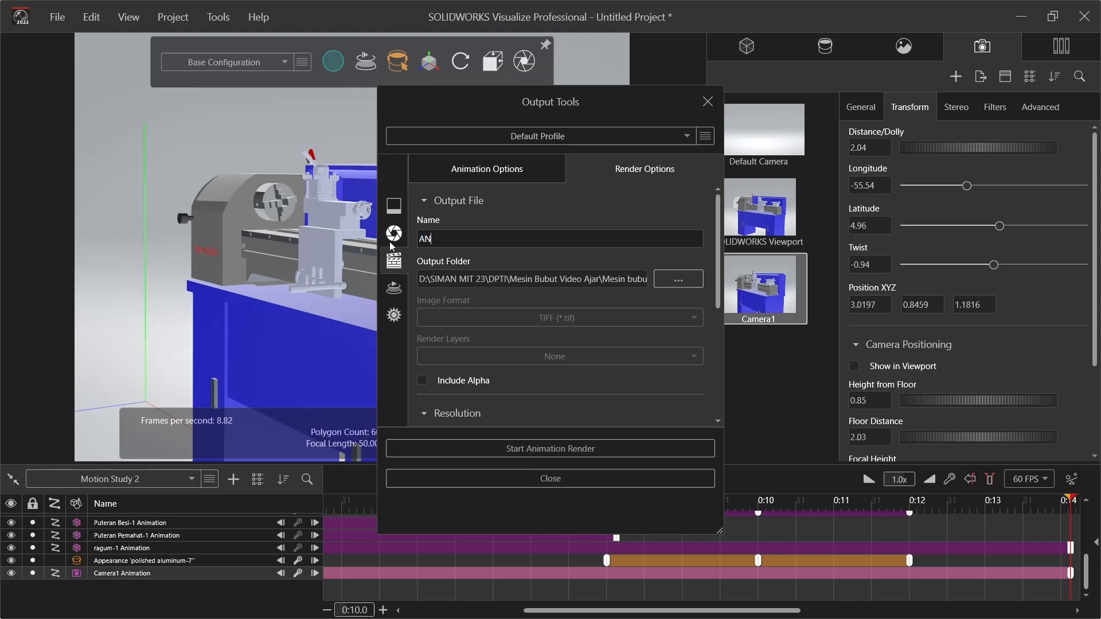
text(IMASI C)
Leave Include Alpha off and start the animation render at 1398 x 1080 pixels
click(621, 380)
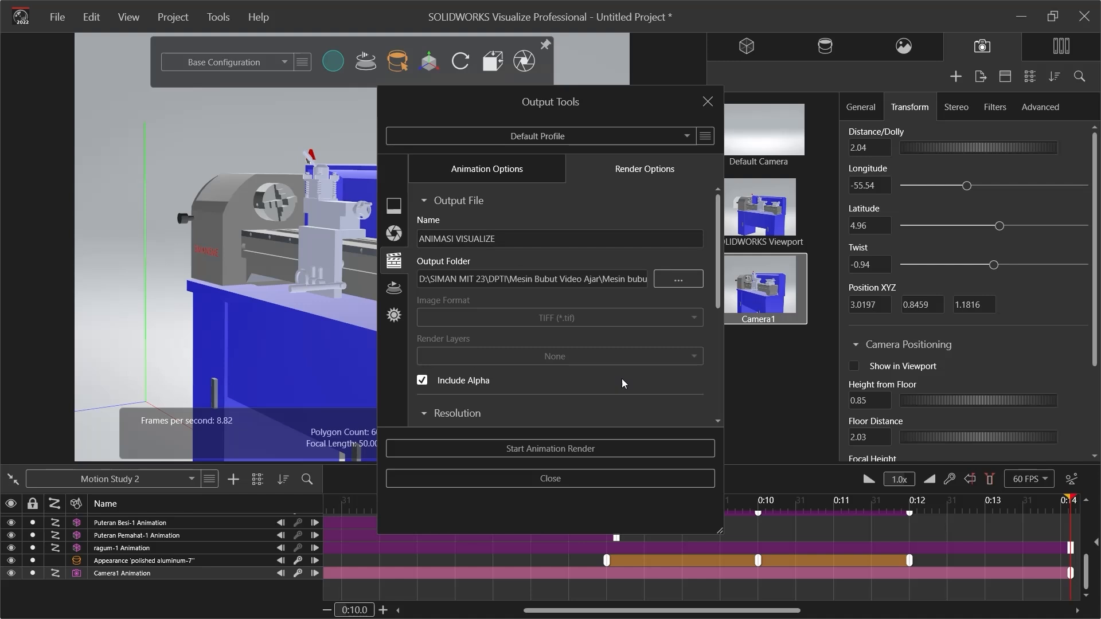
click(593, 381)
scroll(591, 383, down, 3)
scroll(590, 383, down, 3)
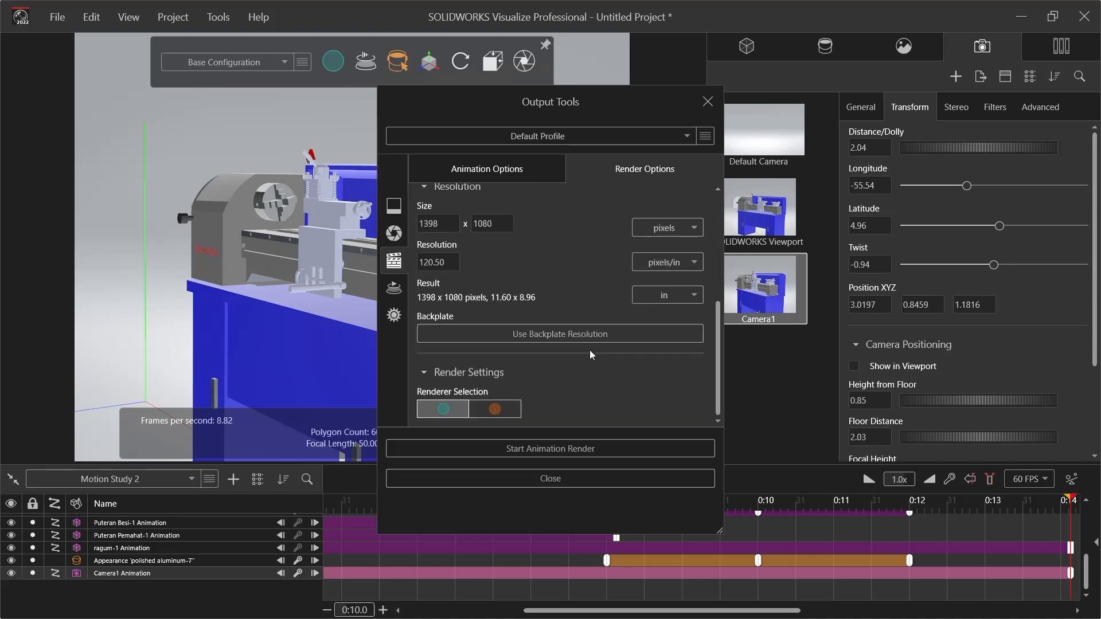
click(458, 448)
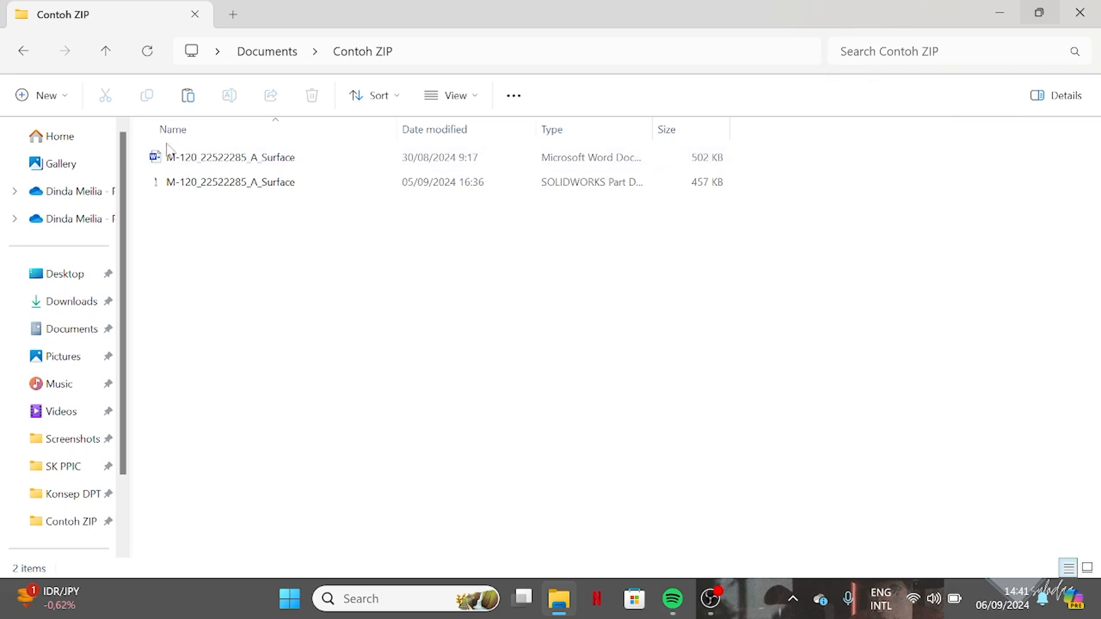
In File Explorer, compress the Word document and the SOLIDWORKS part in the Contoh ZIP folder into one ZIP file
drag(210, 210, 207, 152)
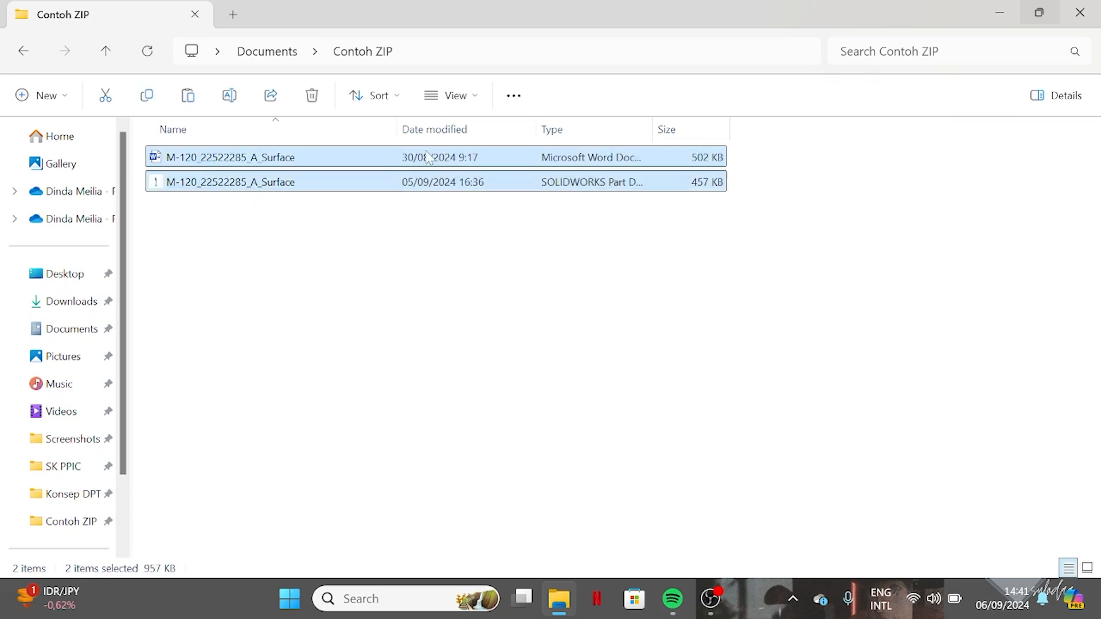
right_click(366, 160)
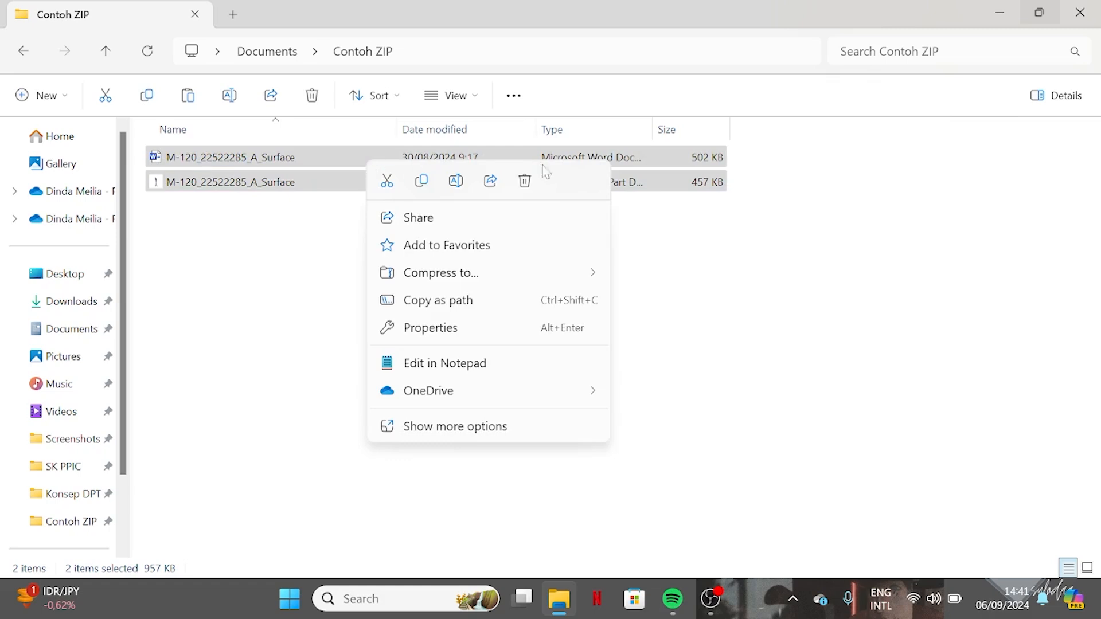
mouse_move(592, 275)
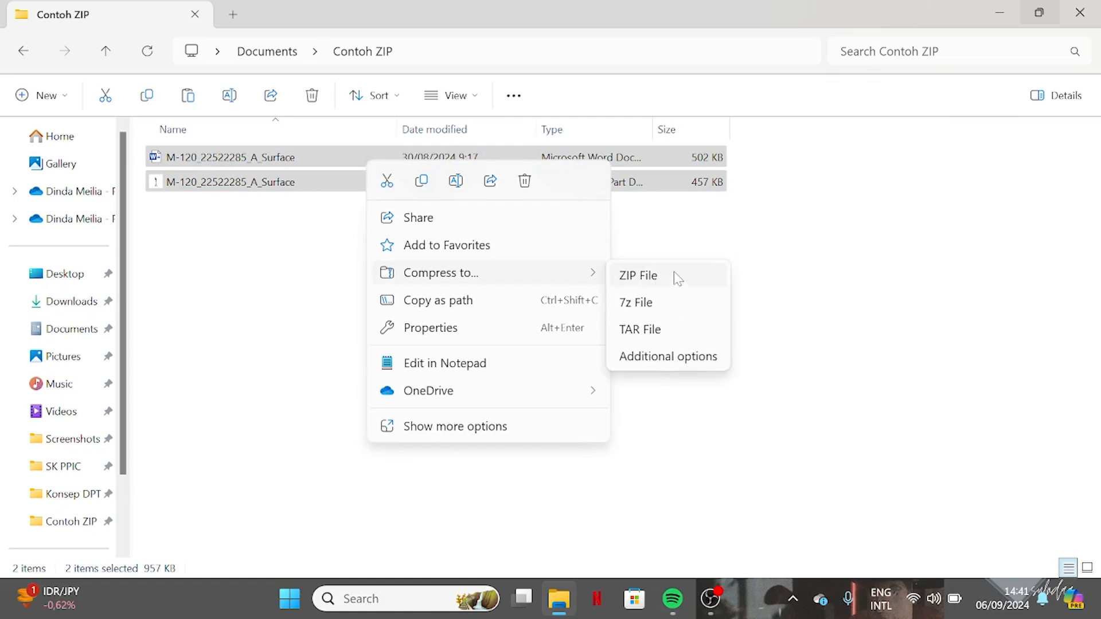
click(639, 275)
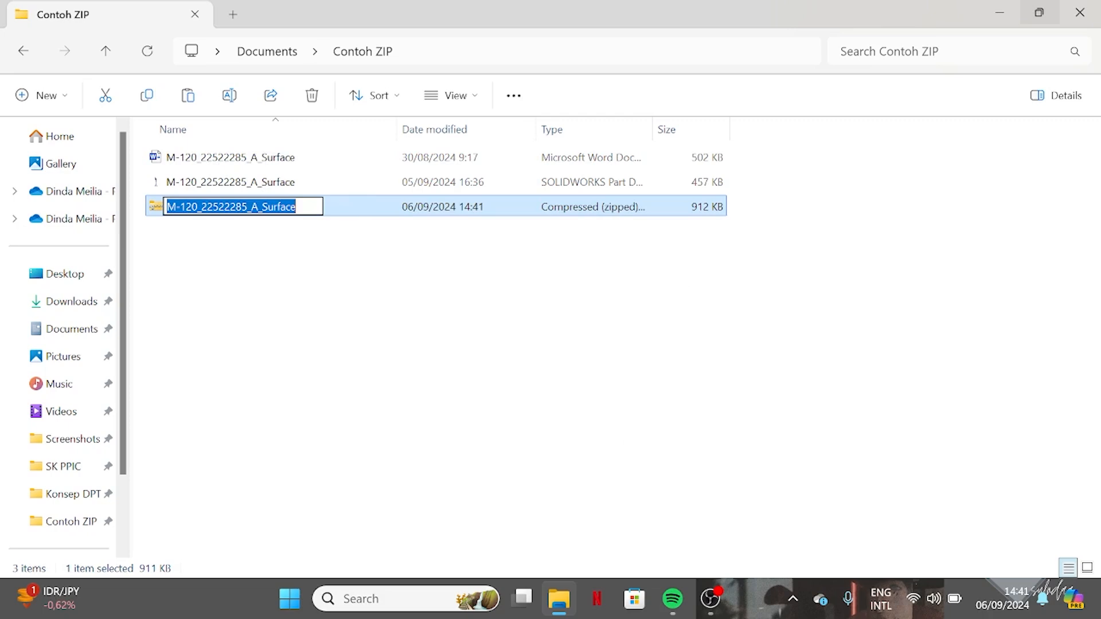
Highlight the parts of the new ZIP file's name one after another and accept the name as it is
click(298, 207)
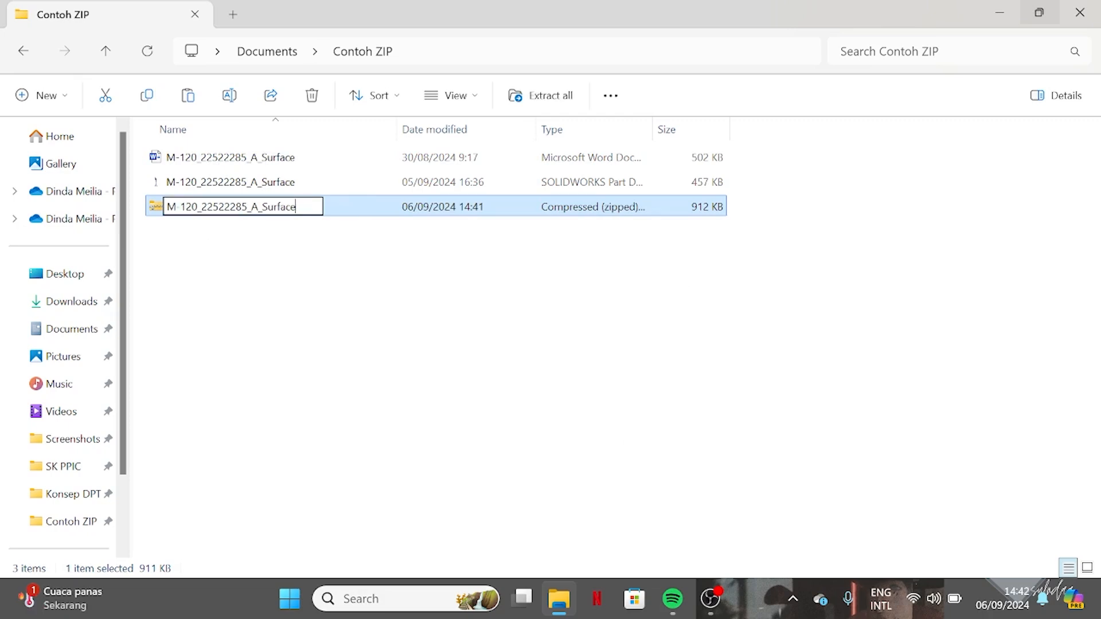
key(Home)
key(shift+Right)
key(shift+Right)
key(shift+Right)
key(shift+Right)
key(shift+Right)
key(Right)
key(Right)
key(shift+Right)
key(shift+Right)
key(shift+Right)
key(shift+Right)
key(shift+Right)
key(shift+Right)
key(shift+Right)
key(Right)
key(Right)
key(Right)
key(shift+Right)
key(Right)
key(Right)
key(Right)
key(Right)
key(Right)
key(Right)
key(shift+Right)
key(shift+Right)
key(shift+Right)
key(Right)
key(Return)
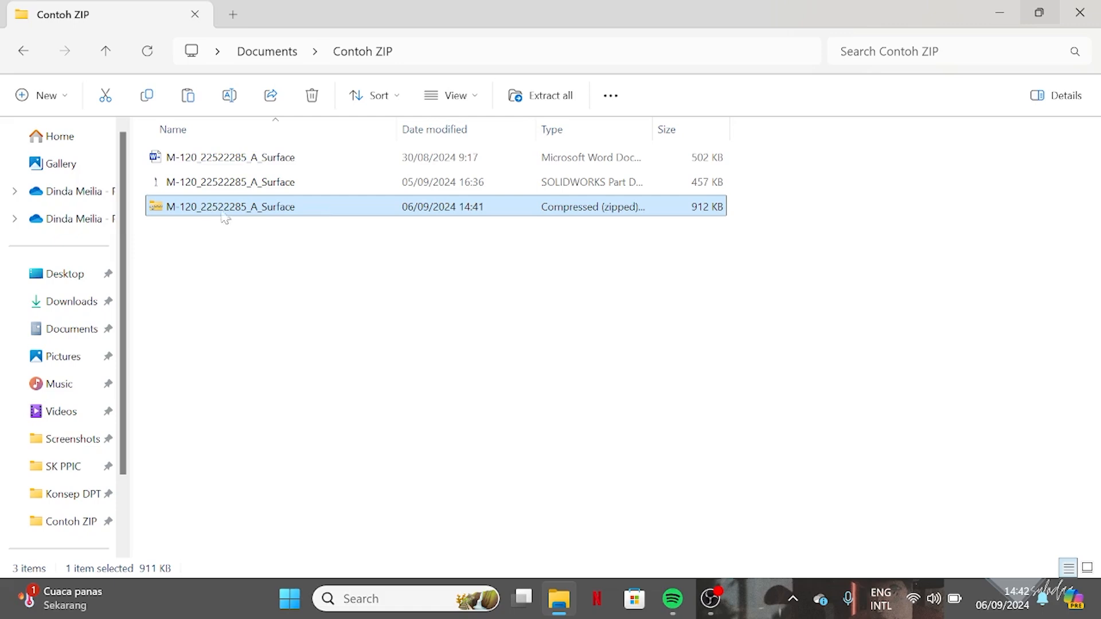